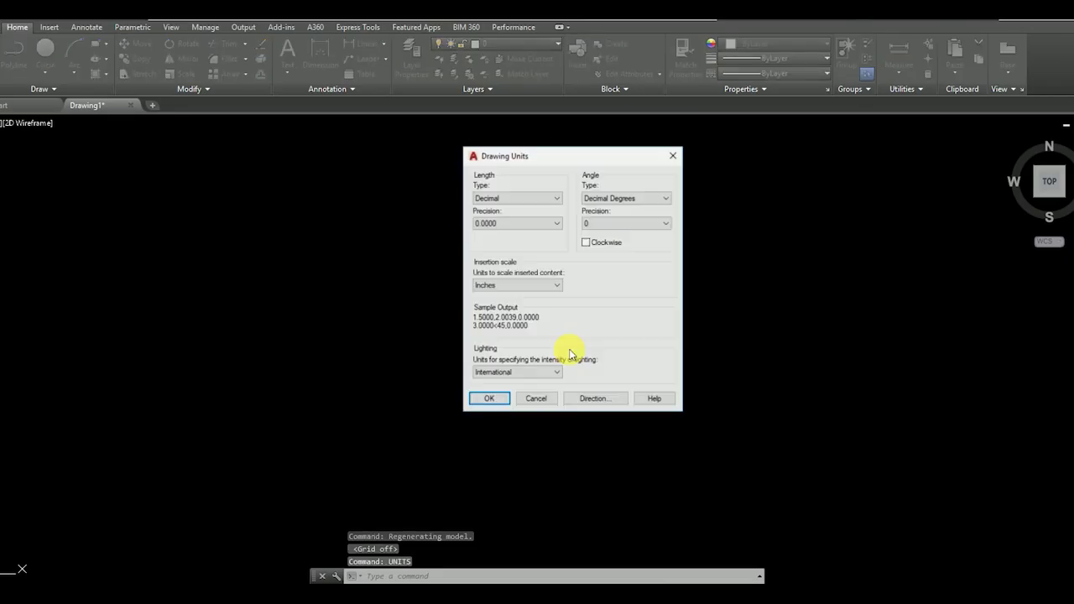
Keep Decimal length type, set precision to 0 and insertion scale to Millimeters
click(520, 198)
click(520, 216)
click(511, 223)
click(491, 235)
click(529, 285)
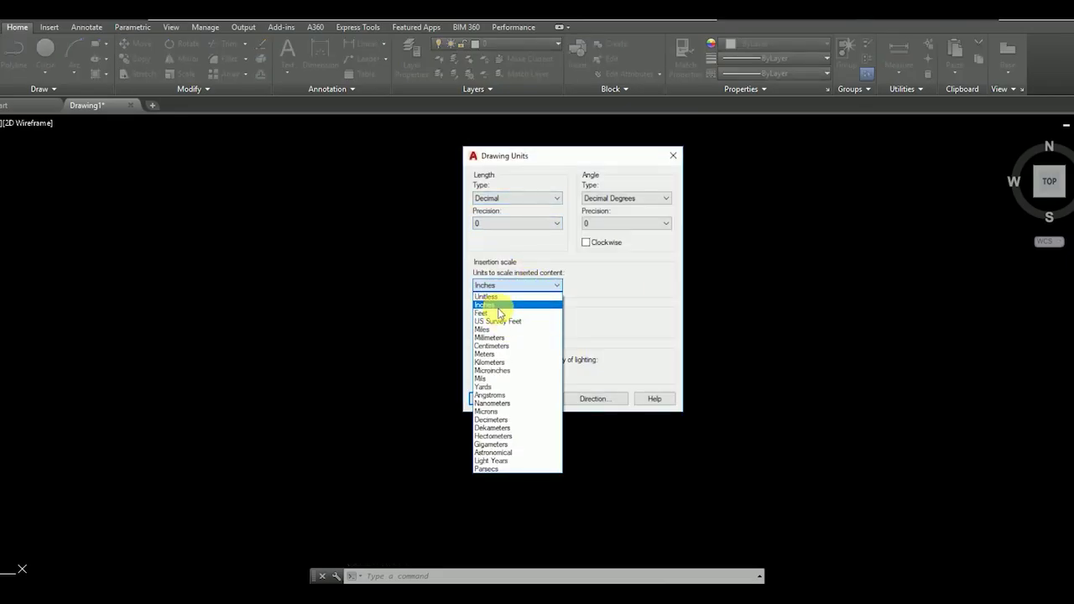
click(503, 338)
Apply the units, then add a Column layer with a 0.30 mm lineweight
click(497, 401)
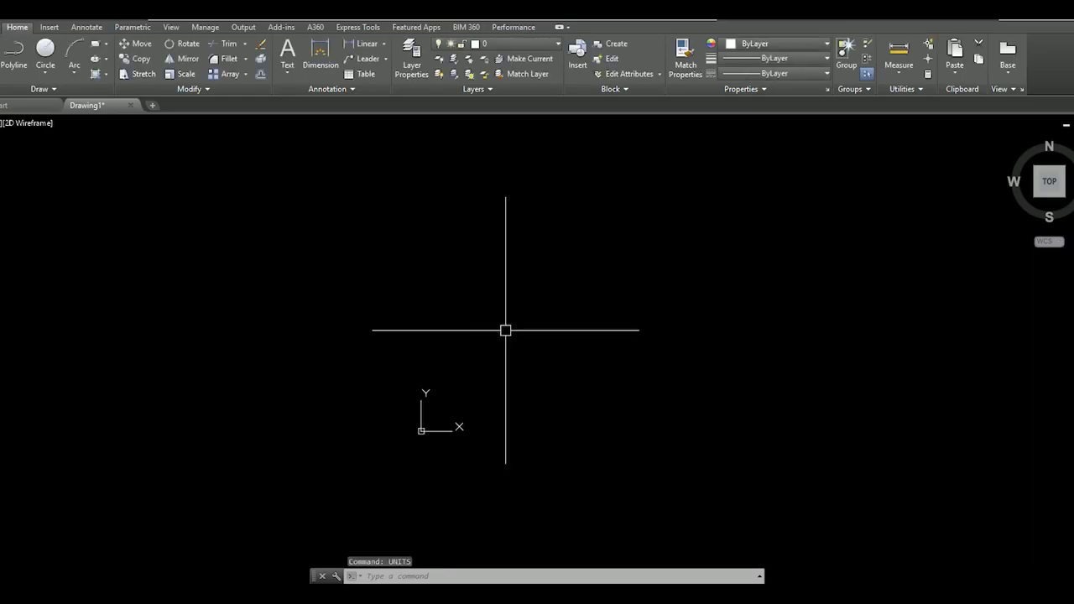
text(R)
key(Escape)
text(LA)
key(Return)
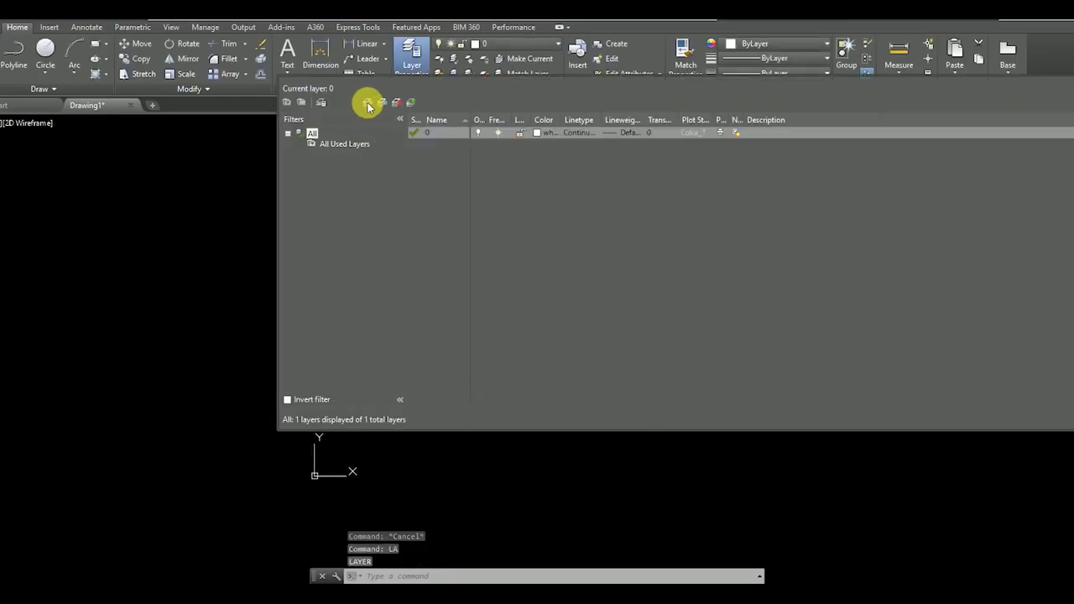
click(367, 103)
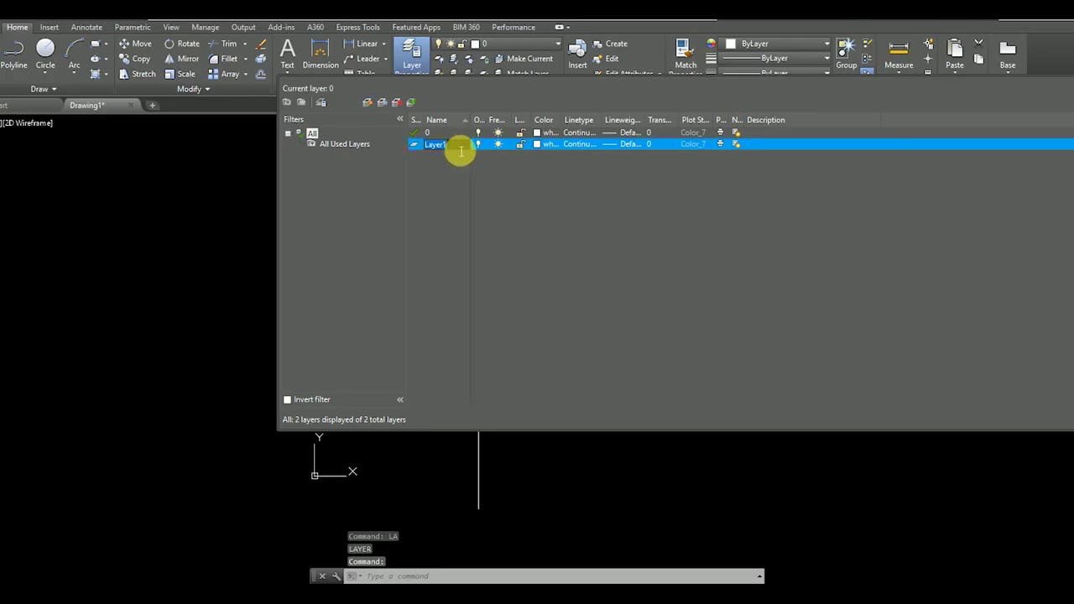
text(Column)
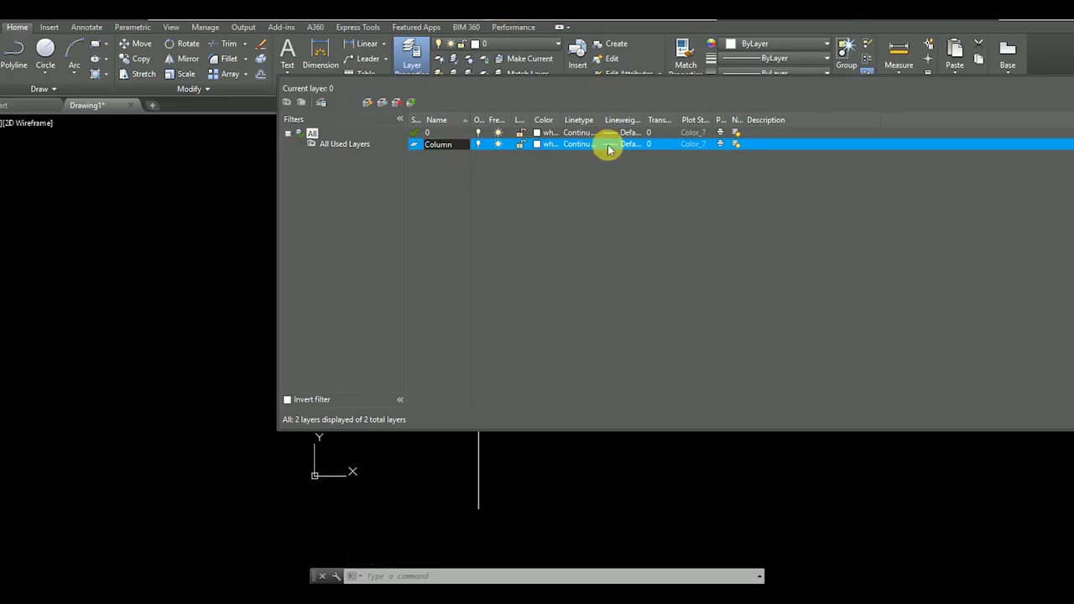
click(609, 146)
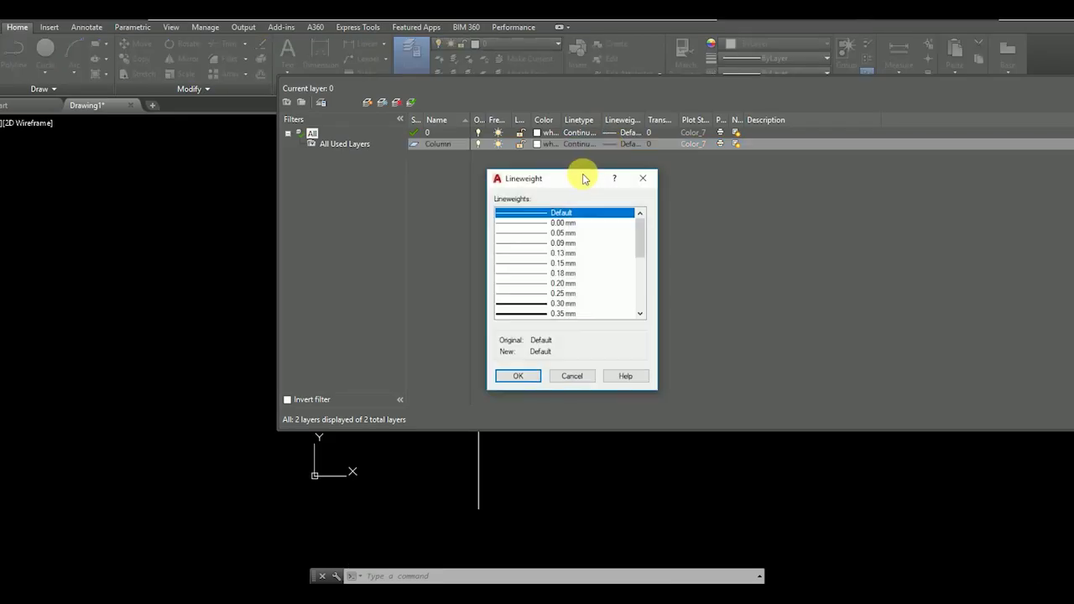
click(546, 305)
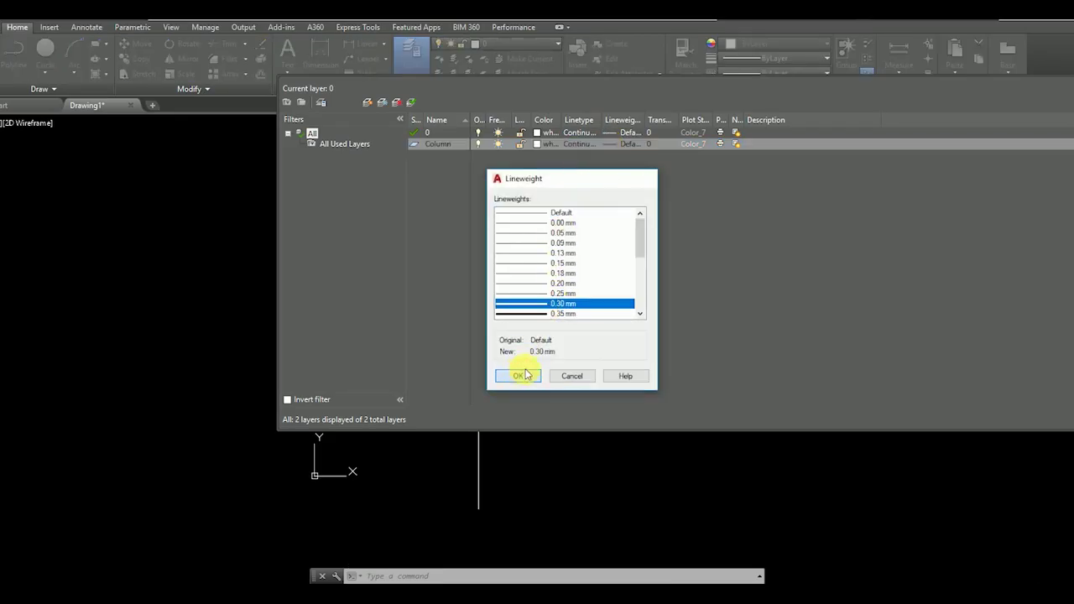
click(526, 374)
click(438, 144)
Add the Wall and symbol layers, giving Wall a 0.00 mm lineweight
click(364, 104)
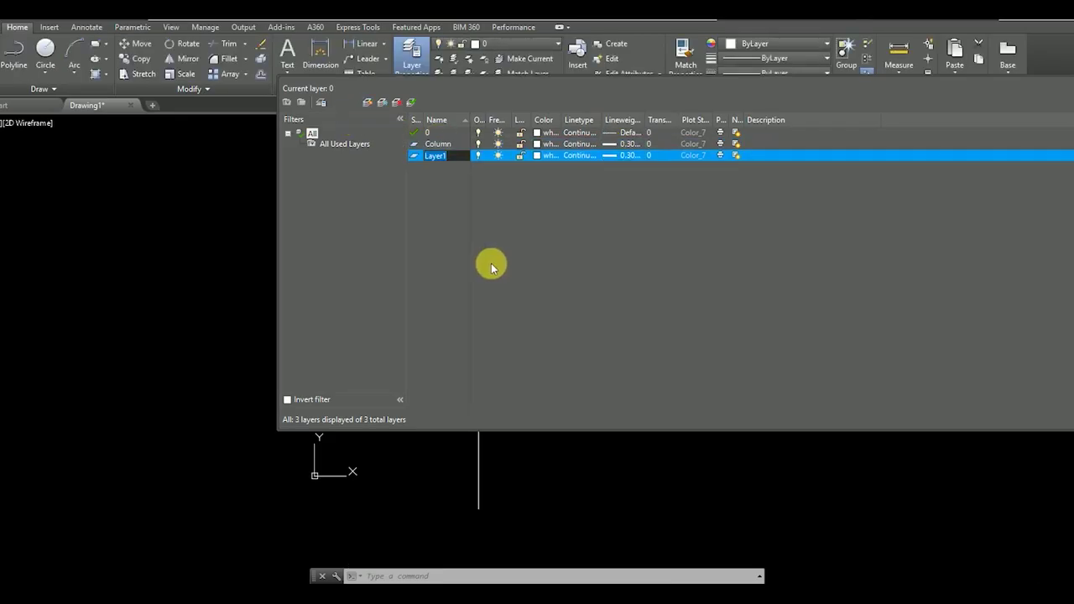
text(Wall)
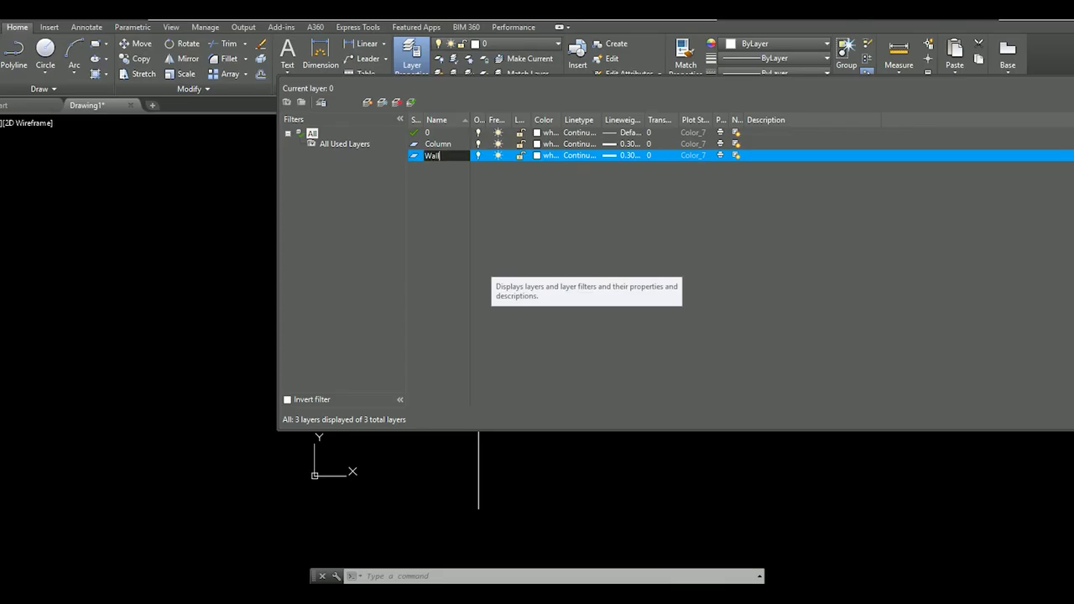
click(368, 104)
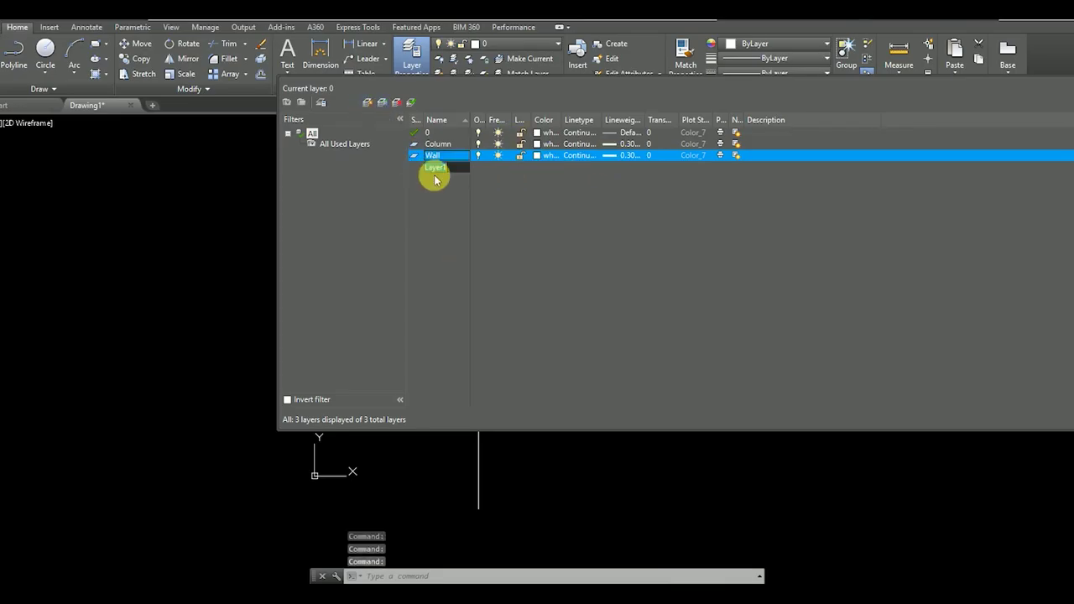
text(symbol)
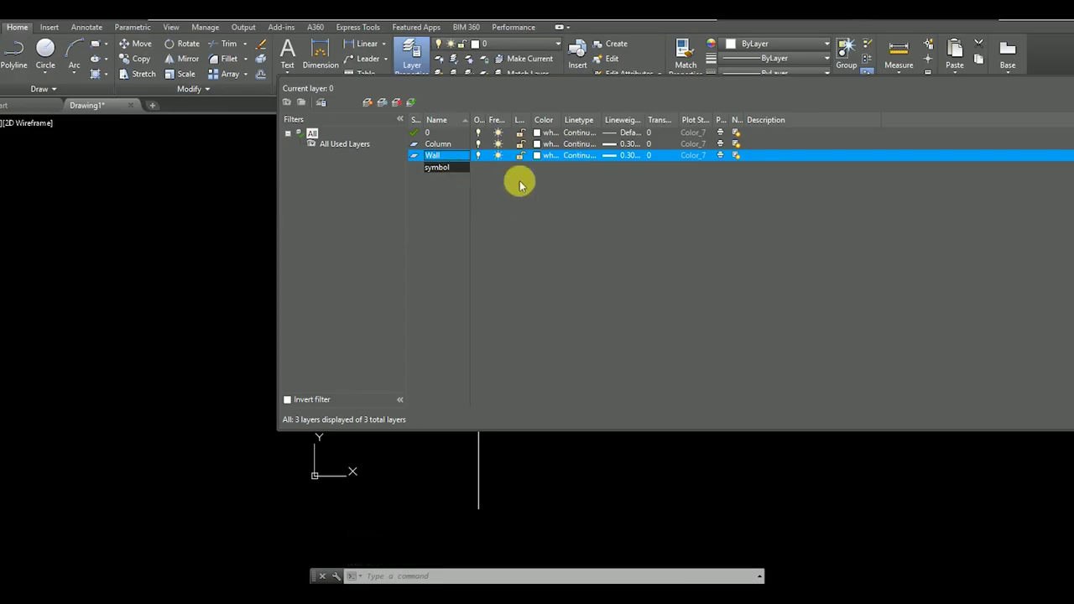
key(Return)
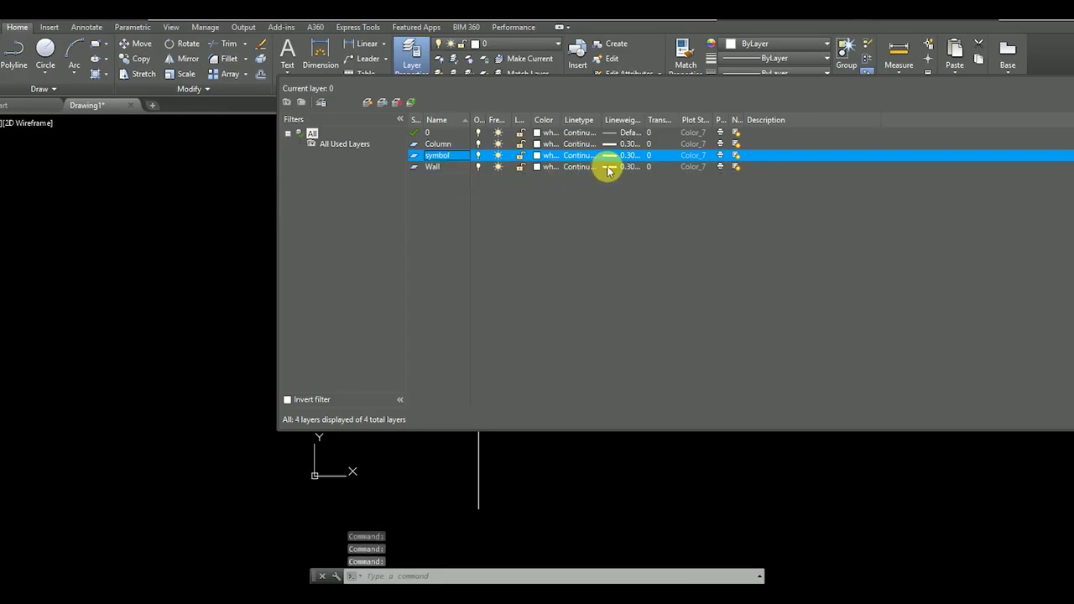
click(540, 222)
click(511, 377)
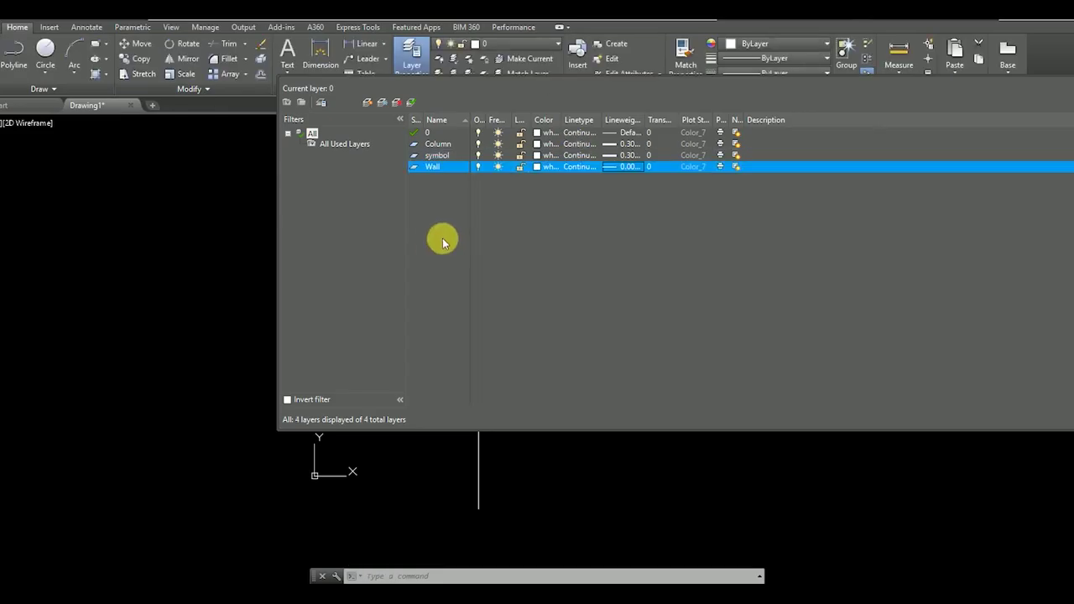
Add window, door and hatch layers and make Column the current layer
click(366, 102)
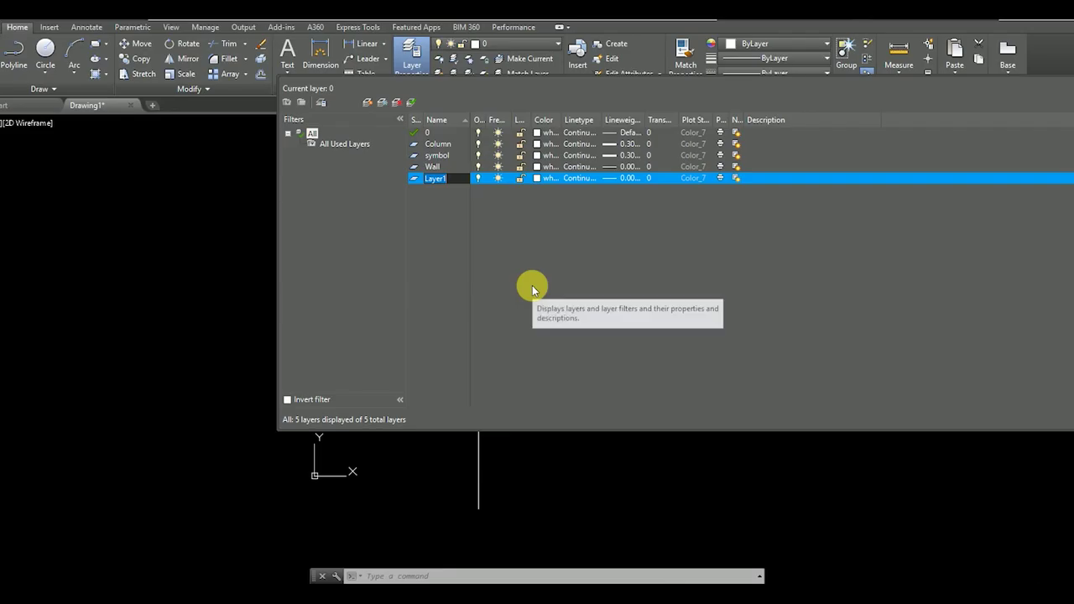
text(window)
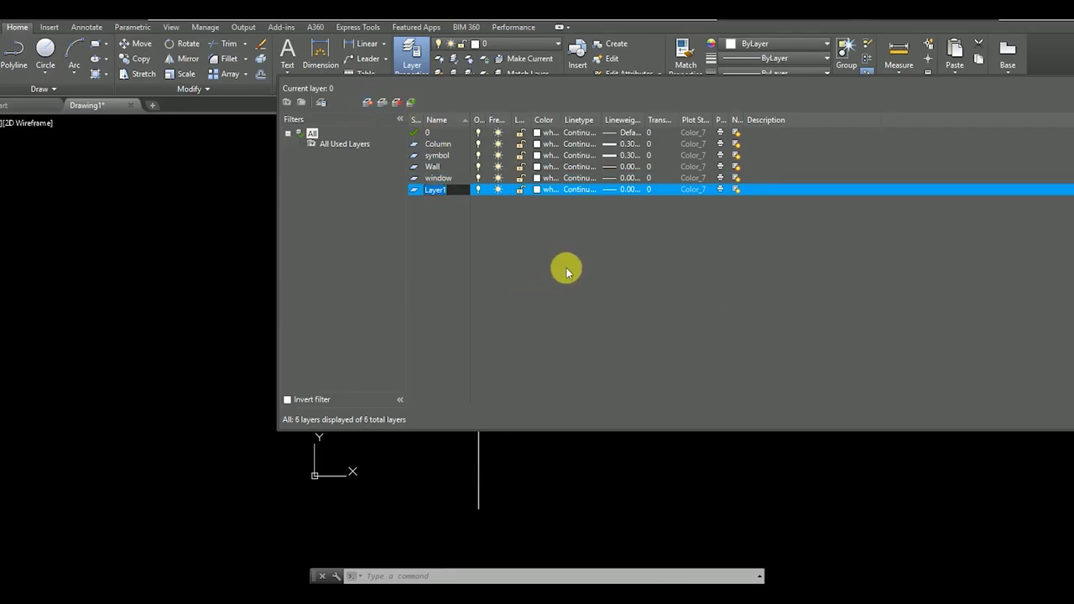
text(door)
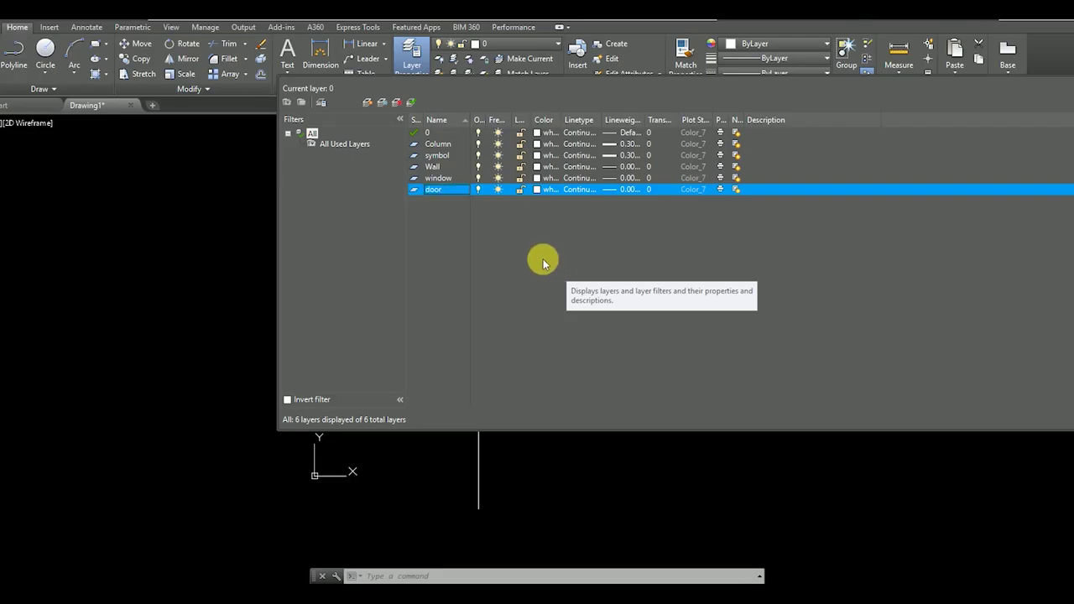
click(367, 102)
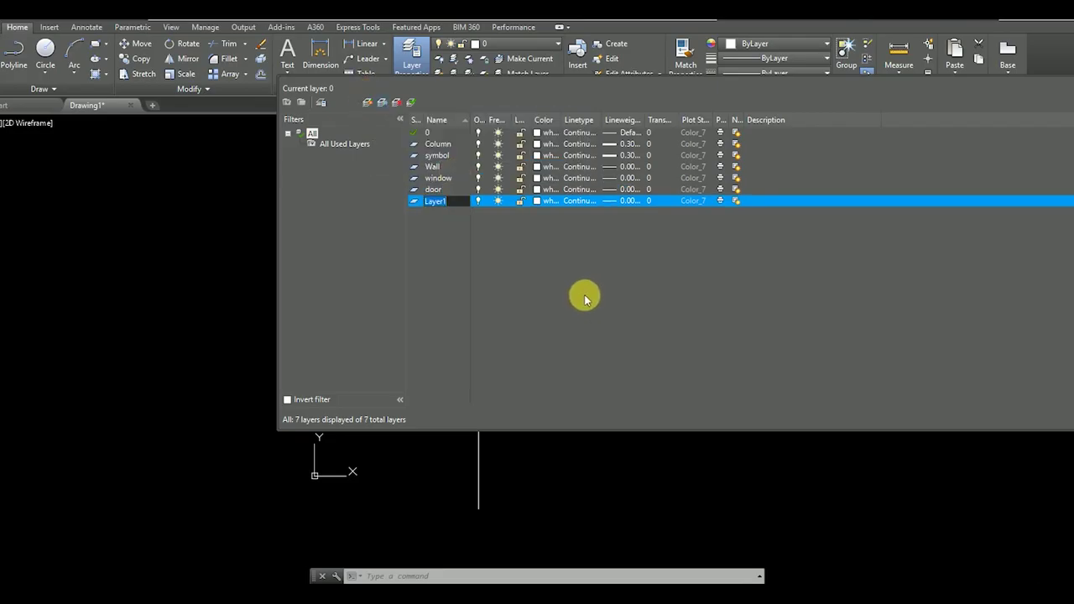
text(hatch)
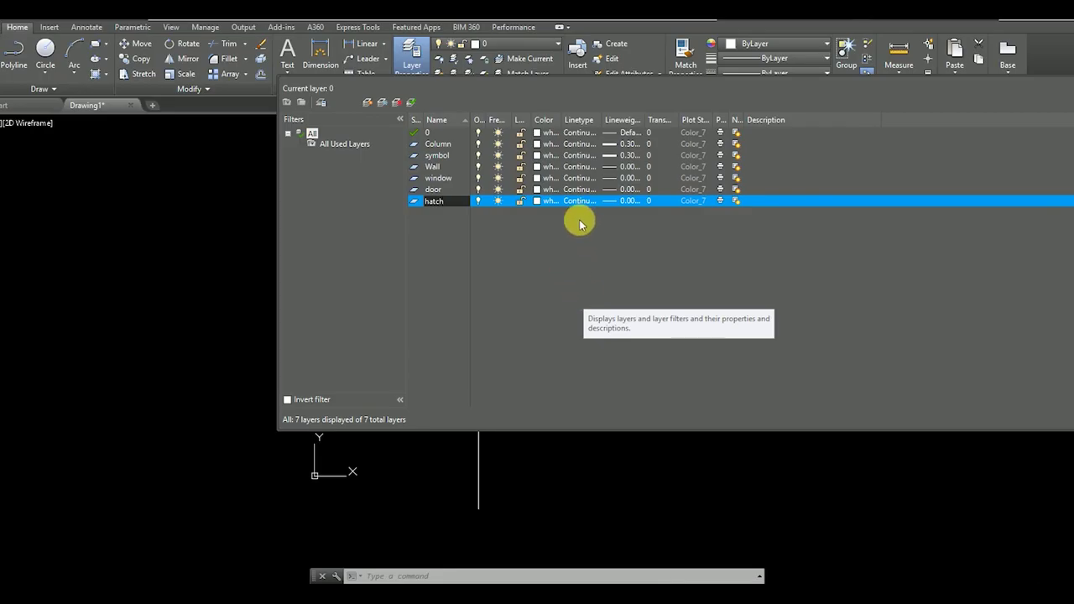
key(Return)
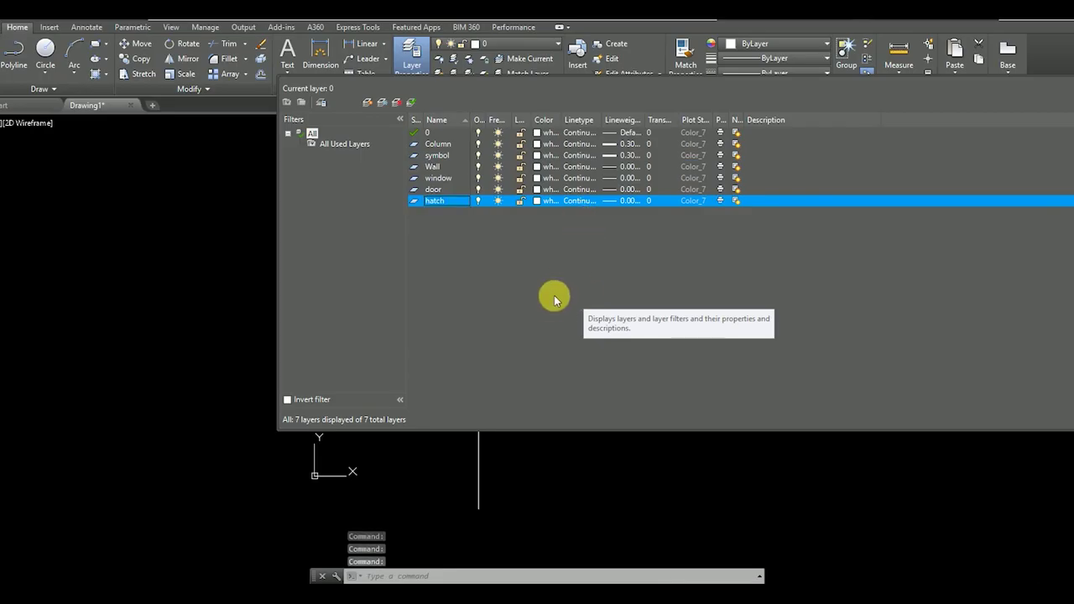
click(592, 149)
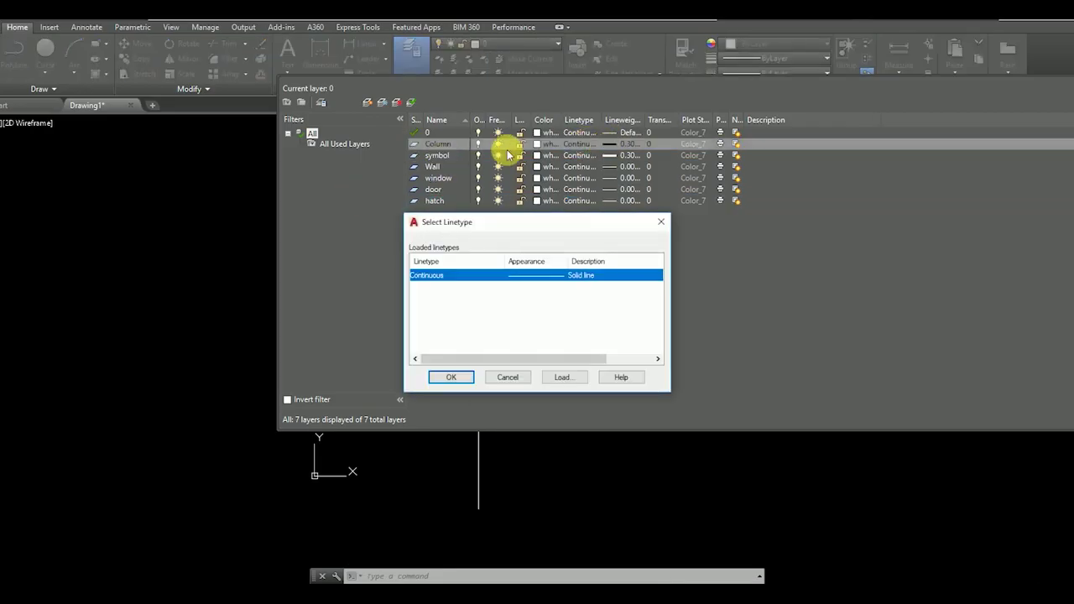
click(659, 223)
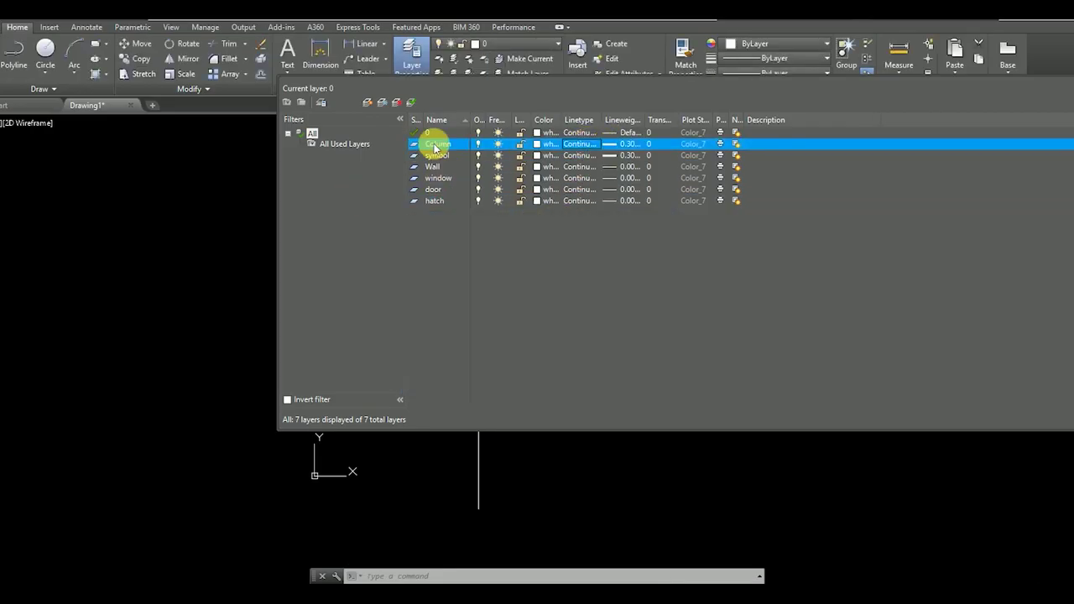
click(327, 106)
Set the drawing colour to orange and draw a 200 by 200 square
middle_drag(479, 374, 451, 286)
text(c)
key(Return)
click(394, 281)
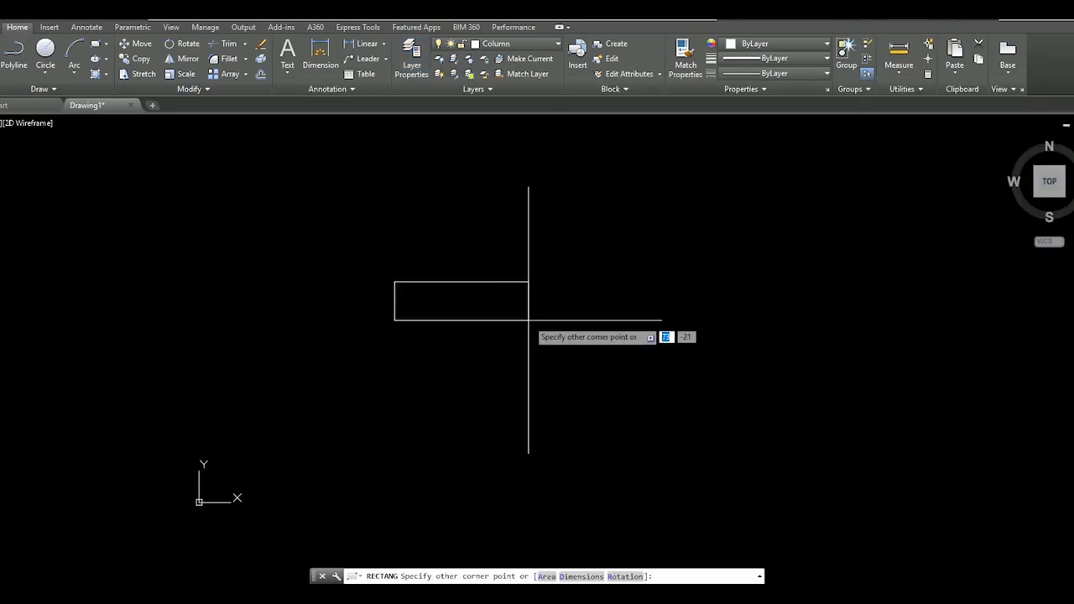
key(Escape)
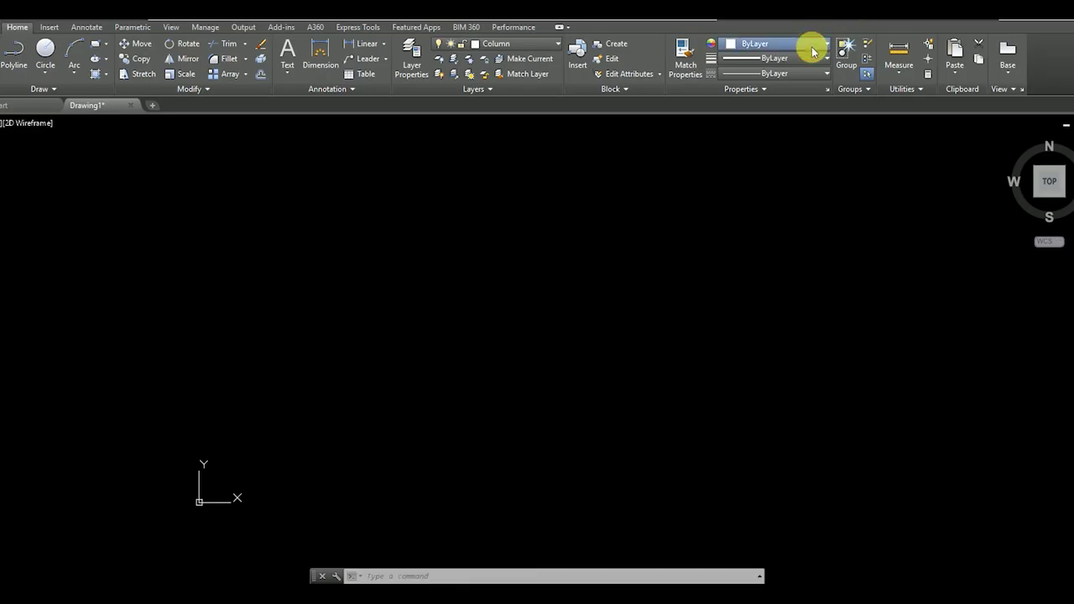
click(810, 44)
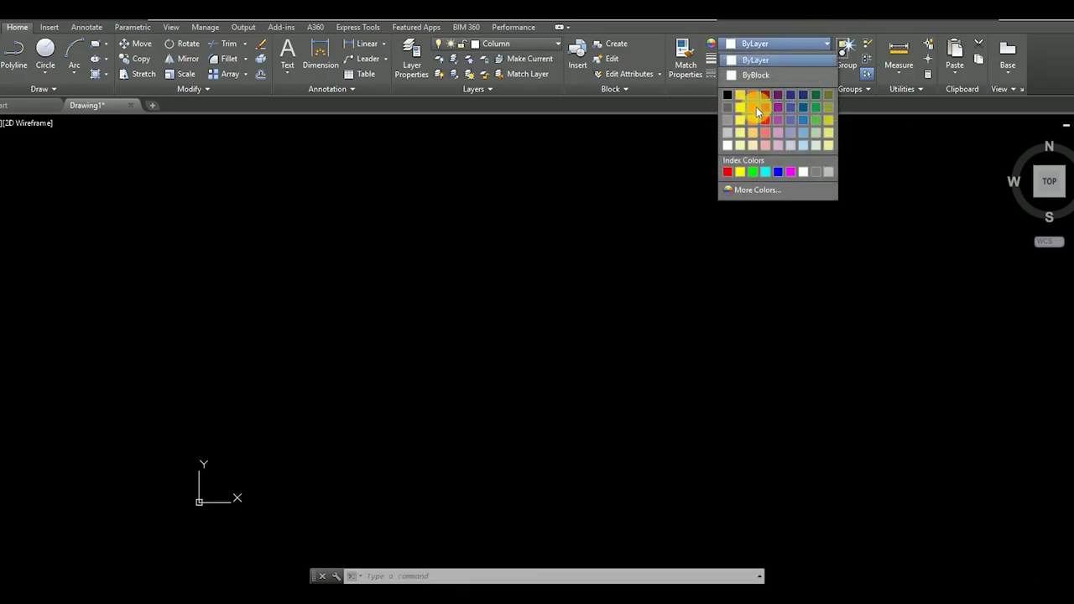
click(756, 107)
text(rec)
key(Return)
click(401, 331)
text(2)
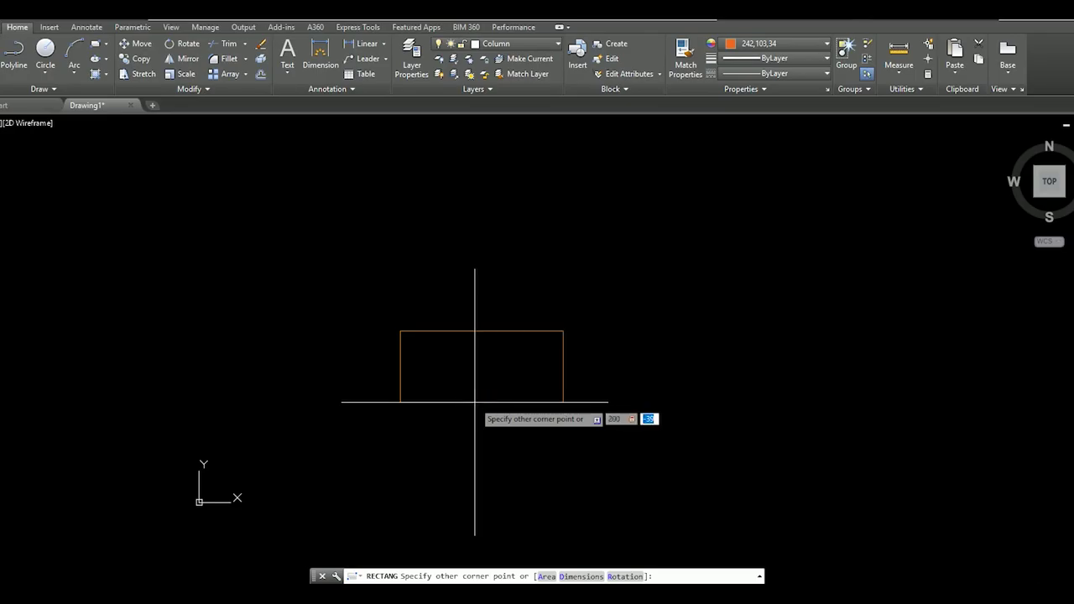
text(00)
key(Return)
Recheck the drawing units settings without changing them
scroll(475, 395, down, 3)
text(l)
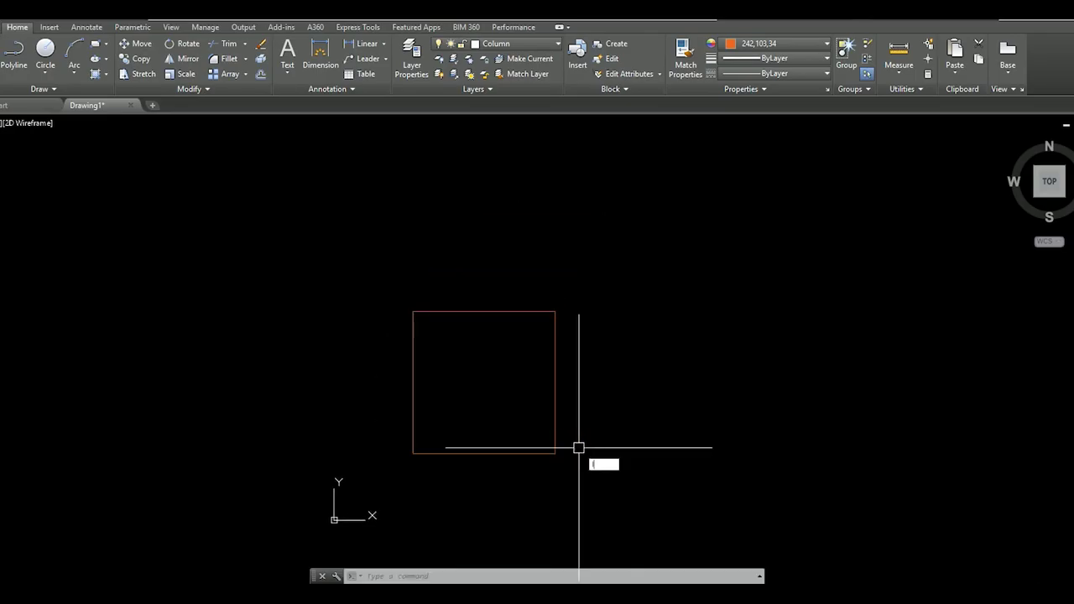
key(Return)
click(554, 453)
key(Escape)
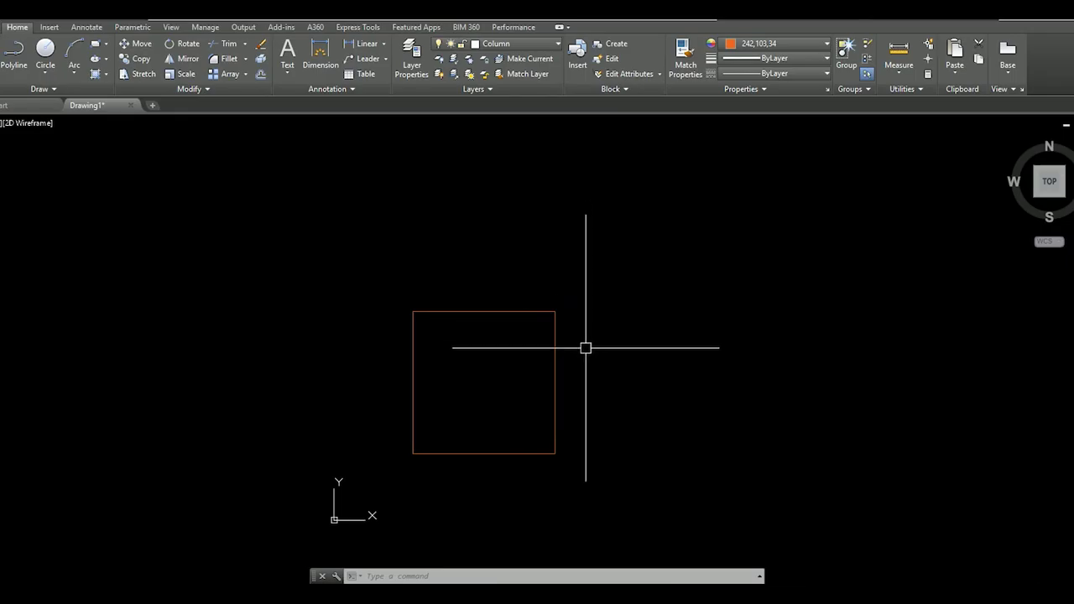
text(lin)
key(Escape)
text(un)
key(Return)
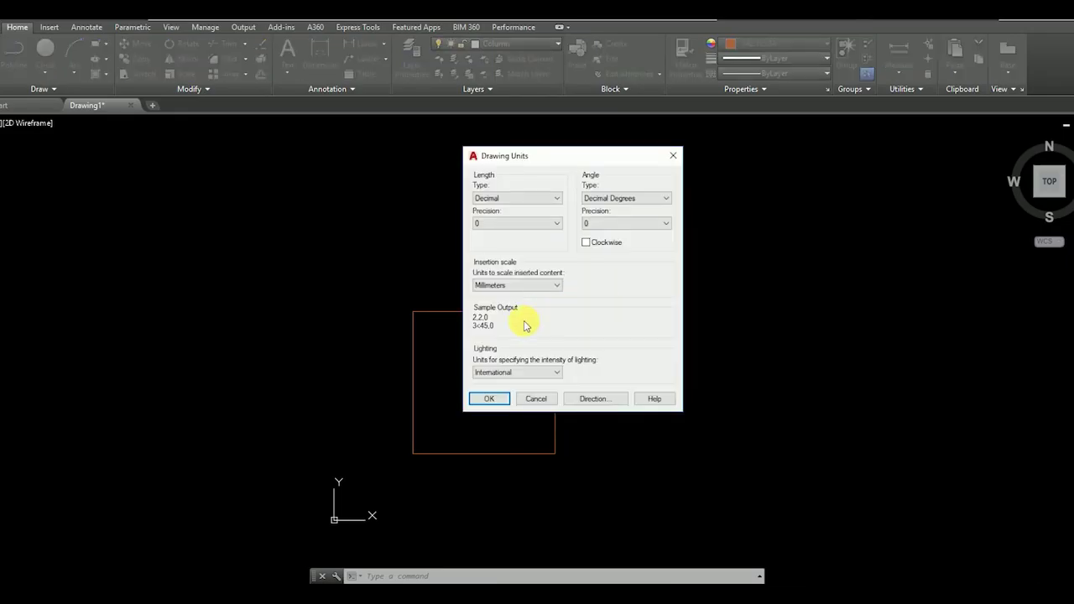
click(676, 159)
scroll(541, 312, up, 2)
Offset the column square outward by 1 to create an outer rectangle
click(498, 307)
click(623, 328)
text(of)
key(Return)
text(1)
key(Return)
click(628, 321)
key(Escape)
Draw four lines from each side's midpoint out to the outer rectangle
text(l)
key(Return)
click(524, 332)
click(593, 332)
key(Return)
key(Return)
click(453, 333)
click(452, 191)
key(Return)
key(Return)
click(382, 332)
click(310, 332)
key(Return)
key(Return)
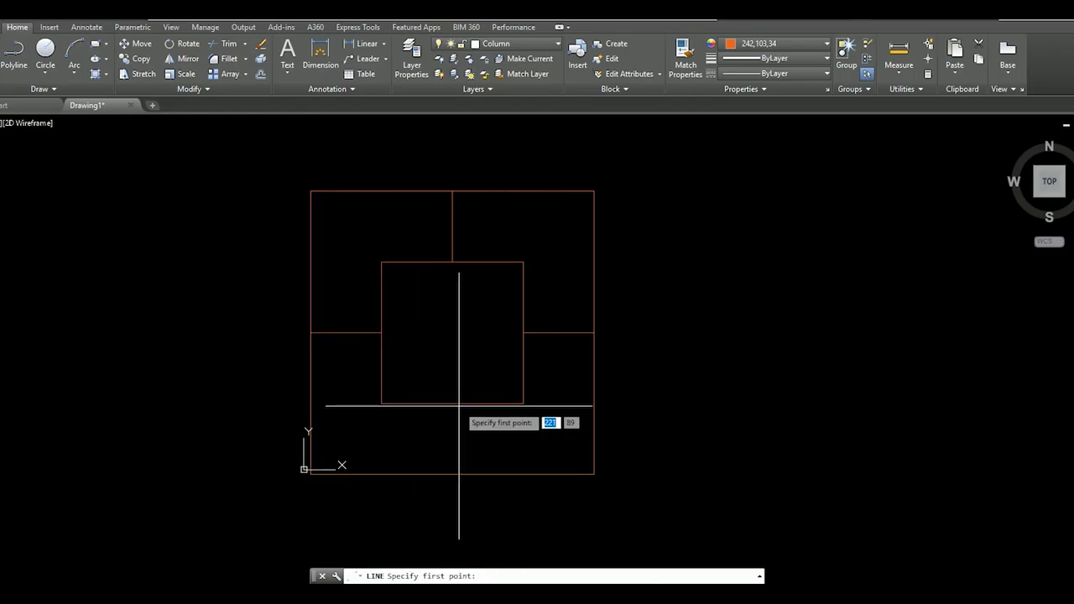
click(452, 332)
click(452, 473)
key(Return)
Delete the outer offset rectangle and start the HATCH command
click(470, 473)
key(Delete)
text(h)
key(Return)
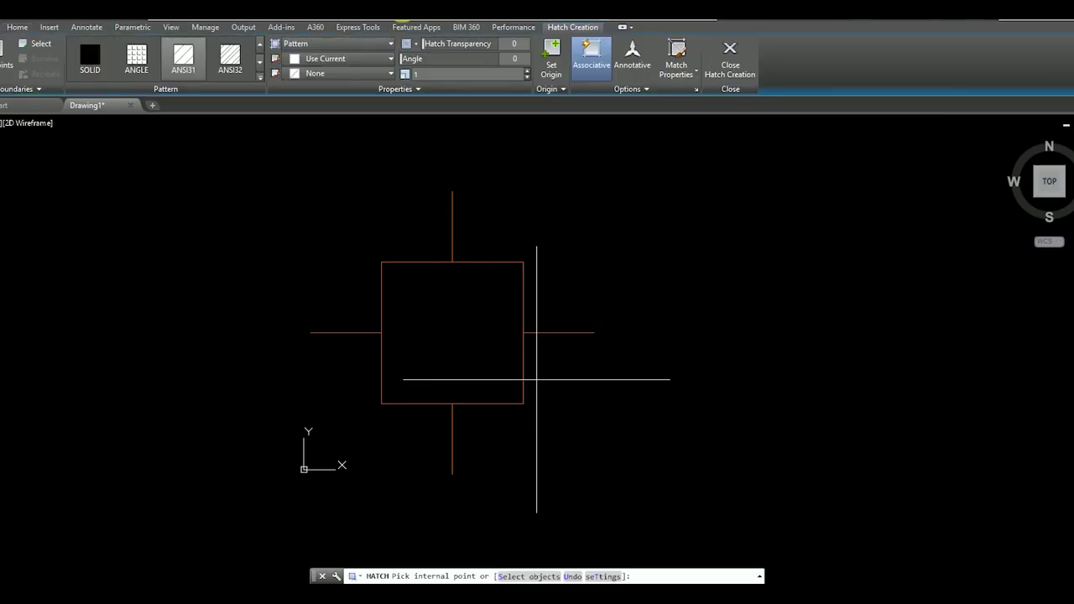
Fill the column square with the AR-CONC hatch at scale 10
click(260, 77)
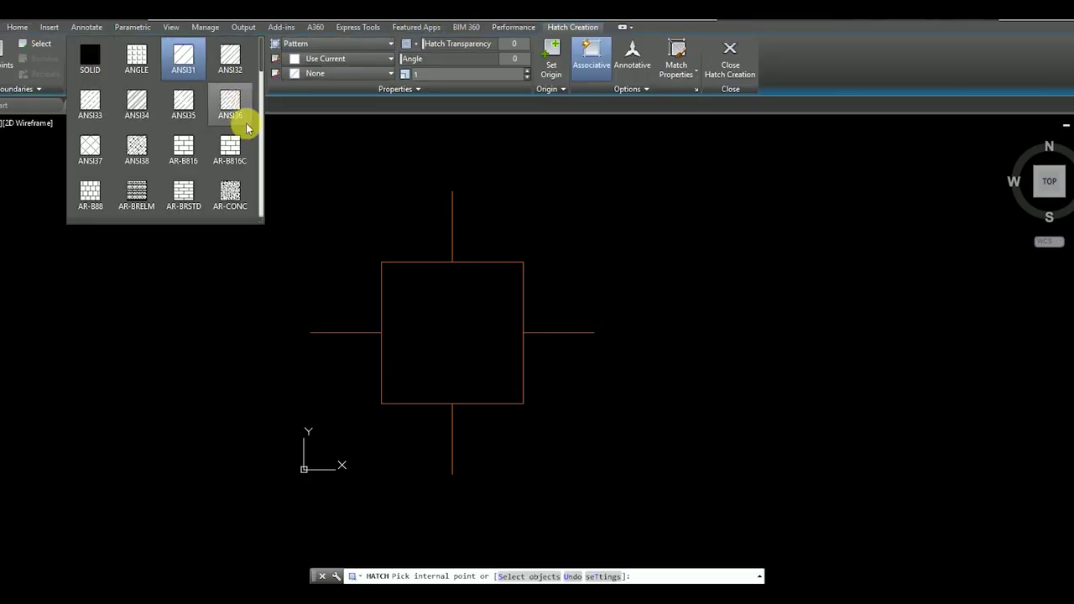
click(234, 184)
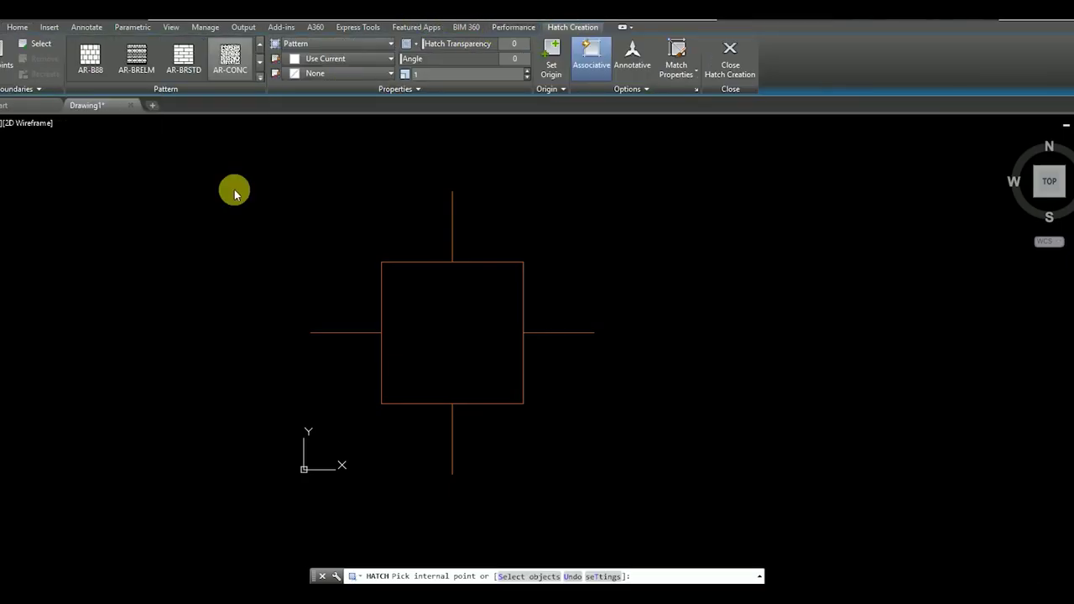
click(466, 74)
text(5)
click(431, 73)
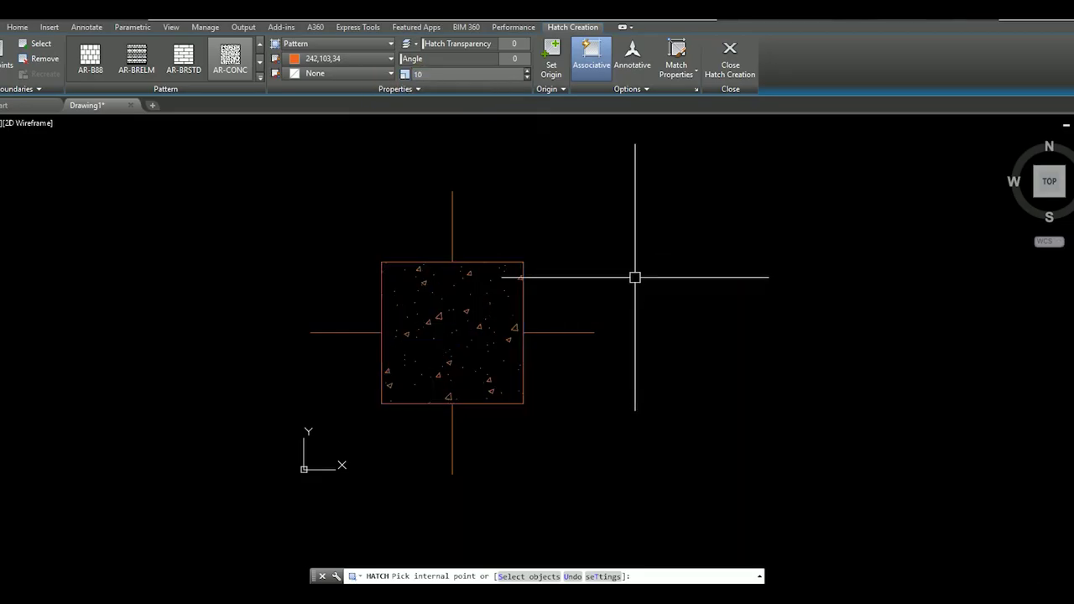
key(Return)
scroll(470, 285, down, 4)
Select the whole hatched column and save it as a block named col
click(337, 218)
click(537, 399)
key(Escape)
click(307, 259)
click(499, 383)
text(c)
key(Escape)
click(354, 298)
click(445, 362)
text(b)
key(Return)
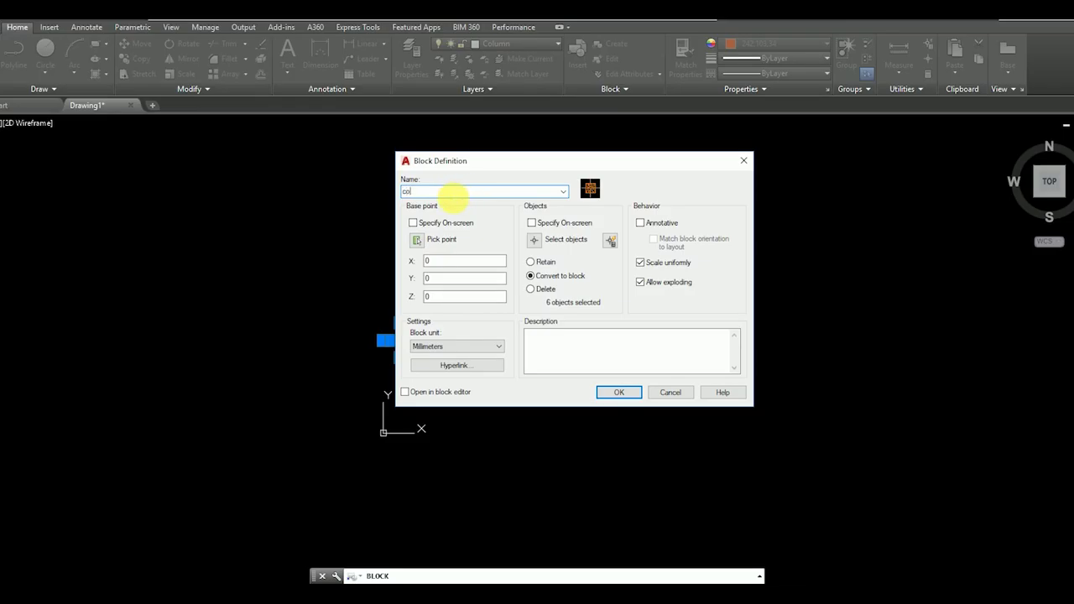
click(635, 393)
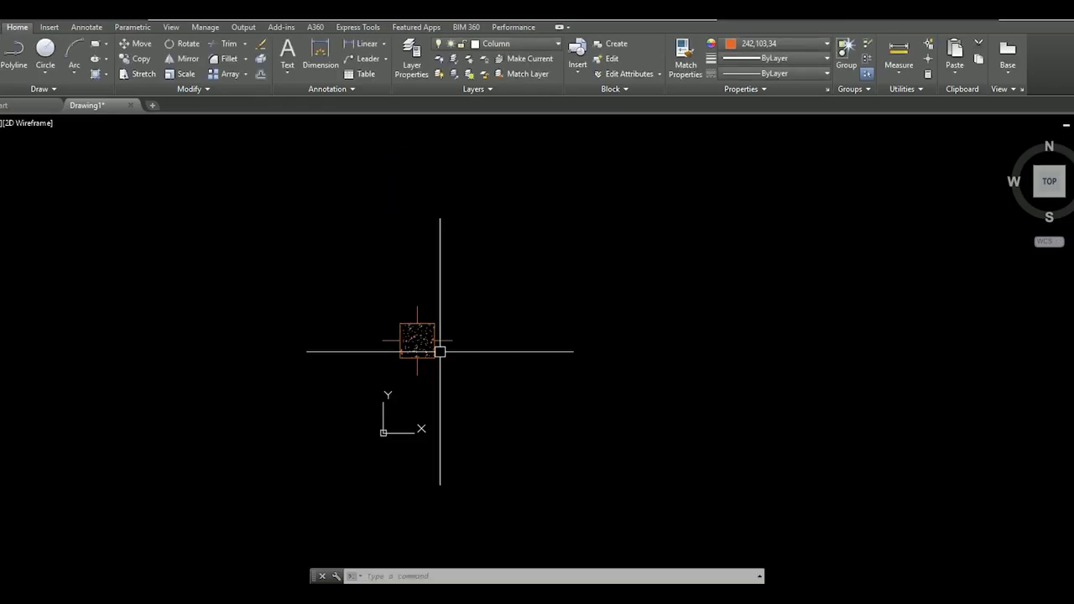
text(co)
Copy the hatched column 3000 units to the right, plus one more copy further right
key(Return)
click(417, 358)
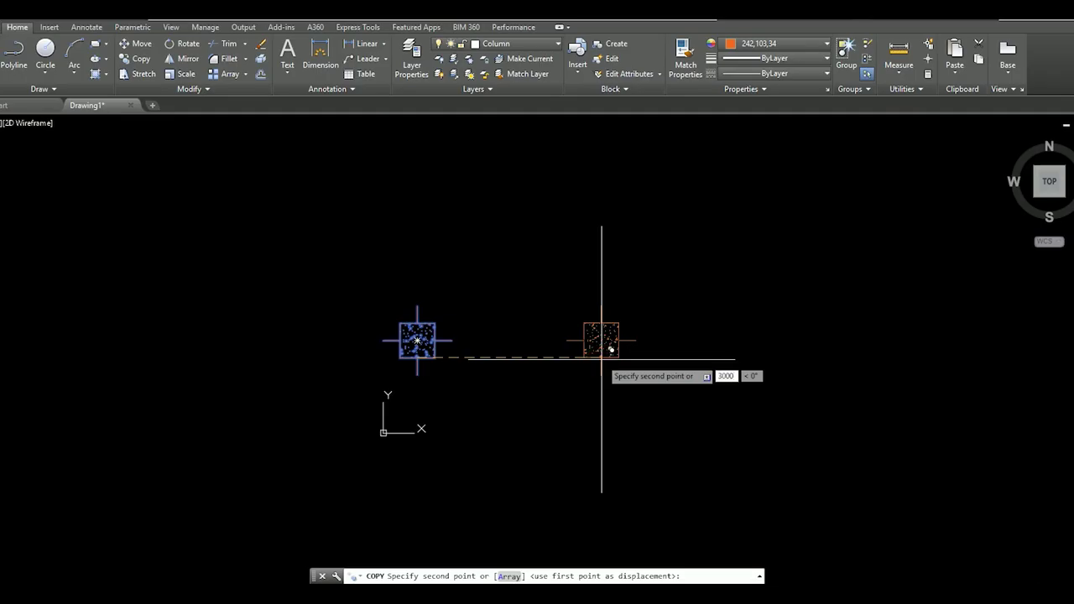
click(602, 340)
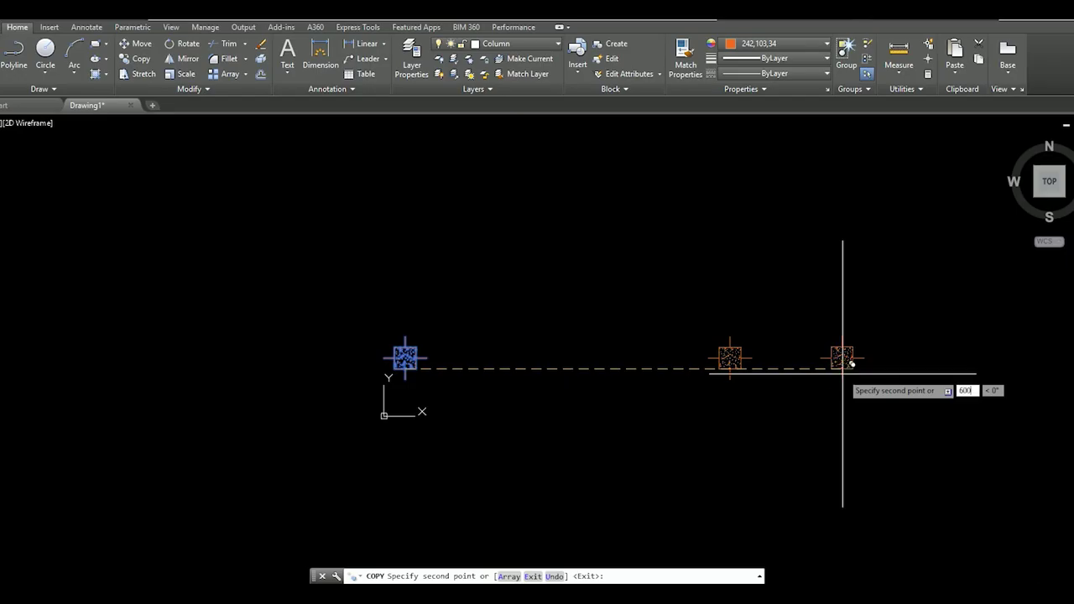
scroll(851, 363, up, 2)
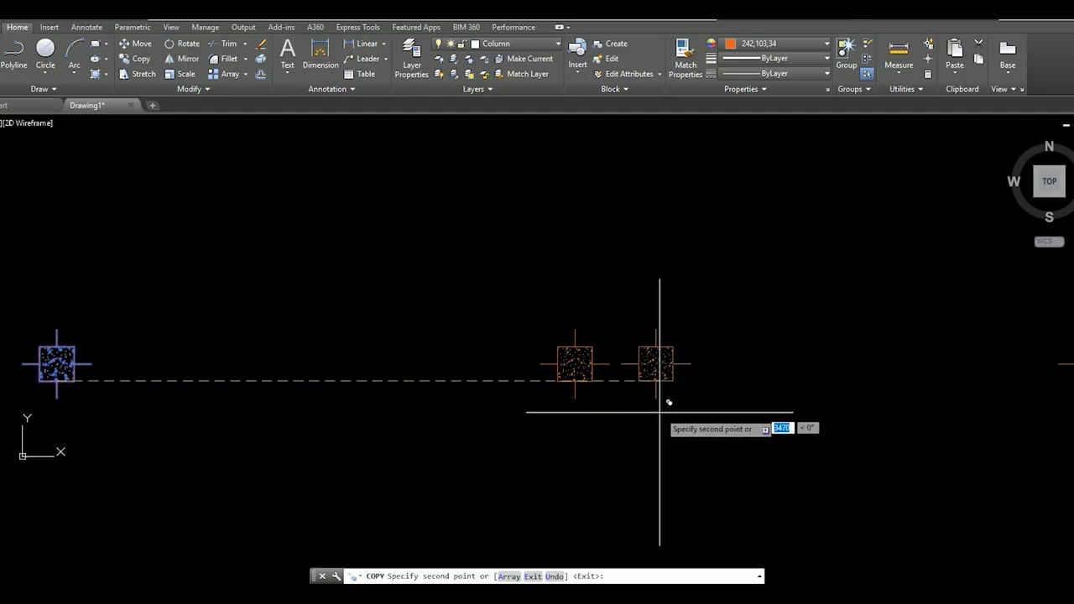
click(661, 364)
key(Return)
scroll(662, 422, down, 4)
scroll(733, 429, down, 4)
scroll(696, 374, up, 2)
Copy the rightmost column once more to the right, completing a row of five
click(734, 394)
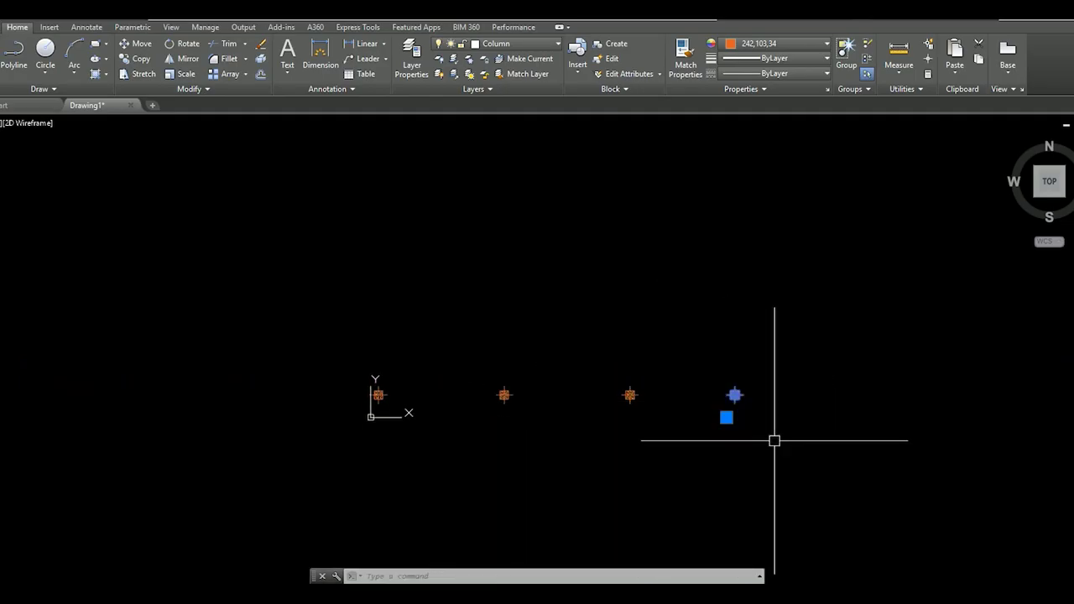
text(co)
key(Return)
scroll(739, 394, up, 4)
click(712, 400)
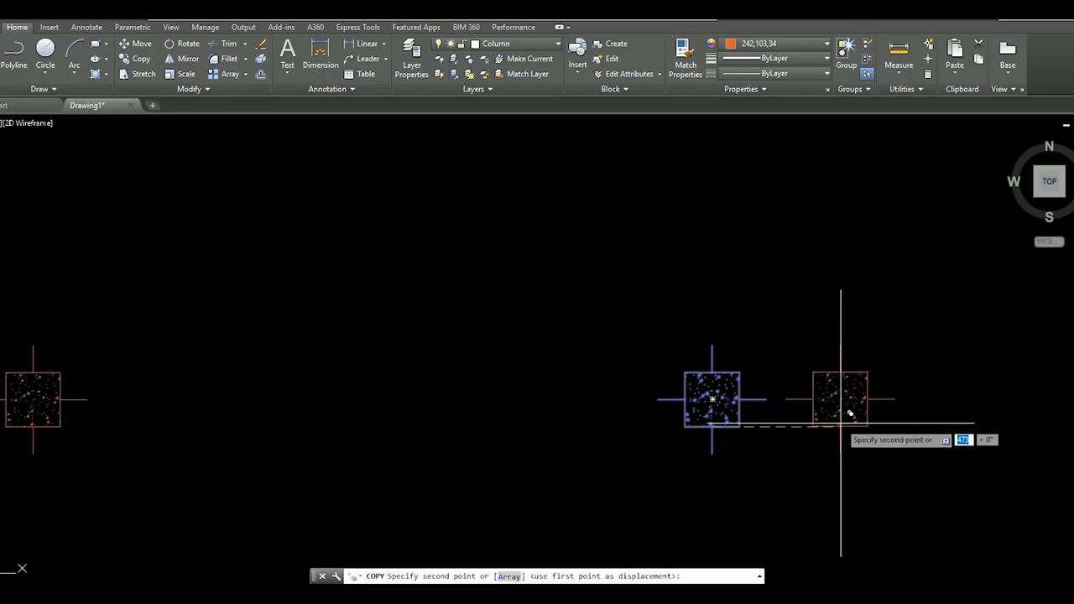
click(840, 425)
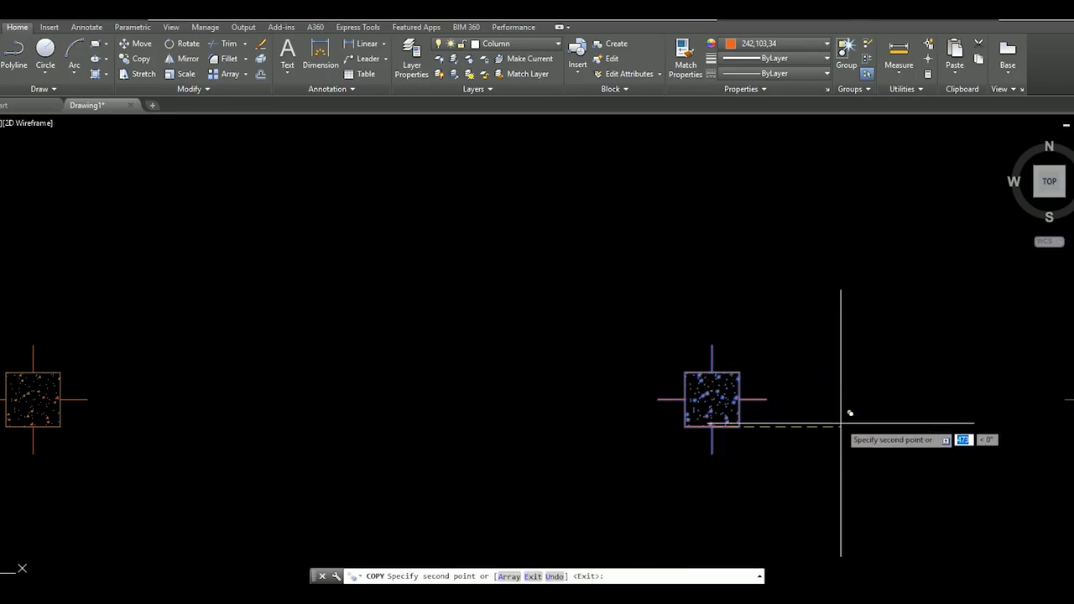
key(Return)
scroll(616, 380, down, 3)
Window-select the row of five columns and copy it upward to form another row
click(34, 328)
click(789, 410)
key(Escape)
click(26, 347)
click(848, 414)
text(co)
key(Return)
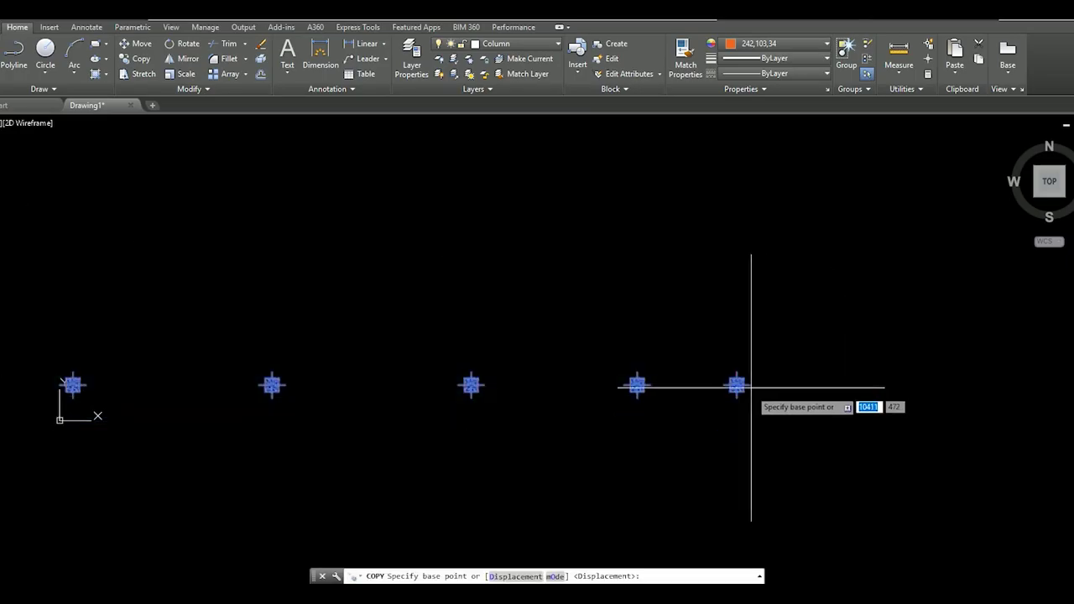
scroll(730, 383, up, 3)
click(695, 387)
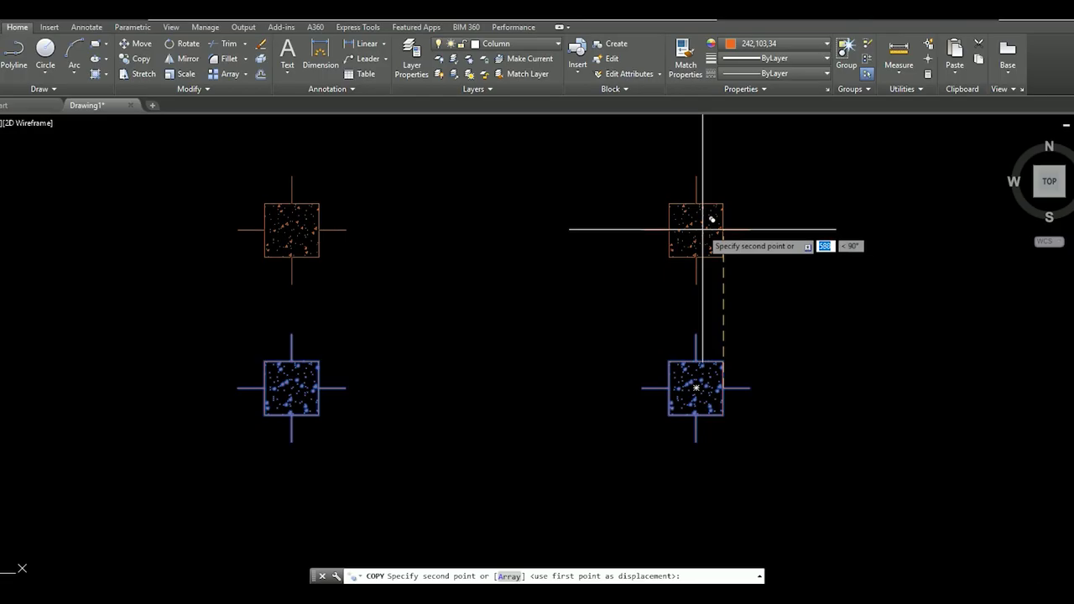
key(Return)
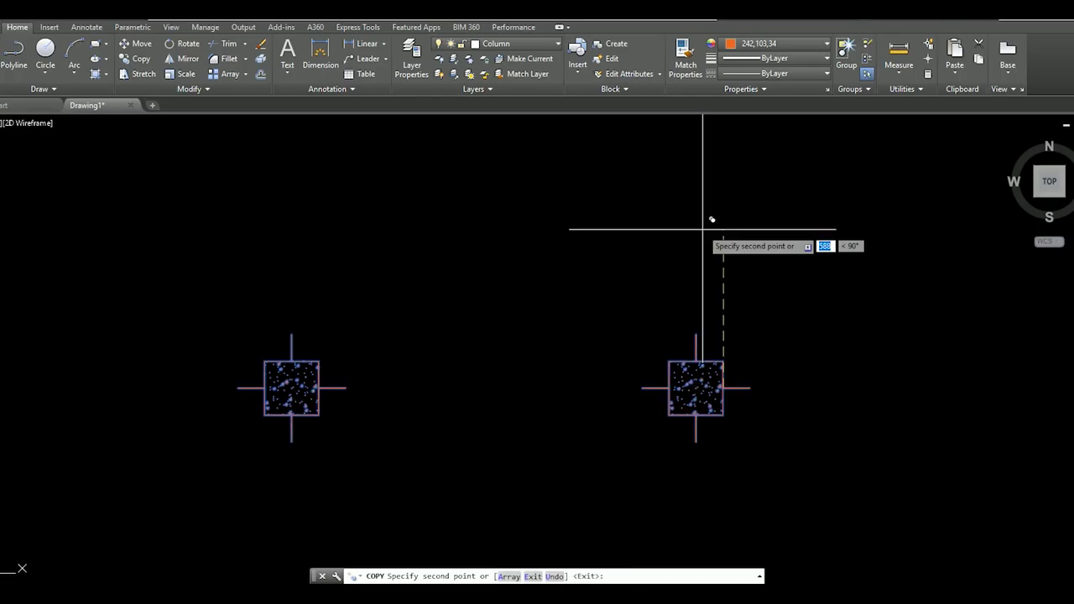
text(5500)
key(Return)
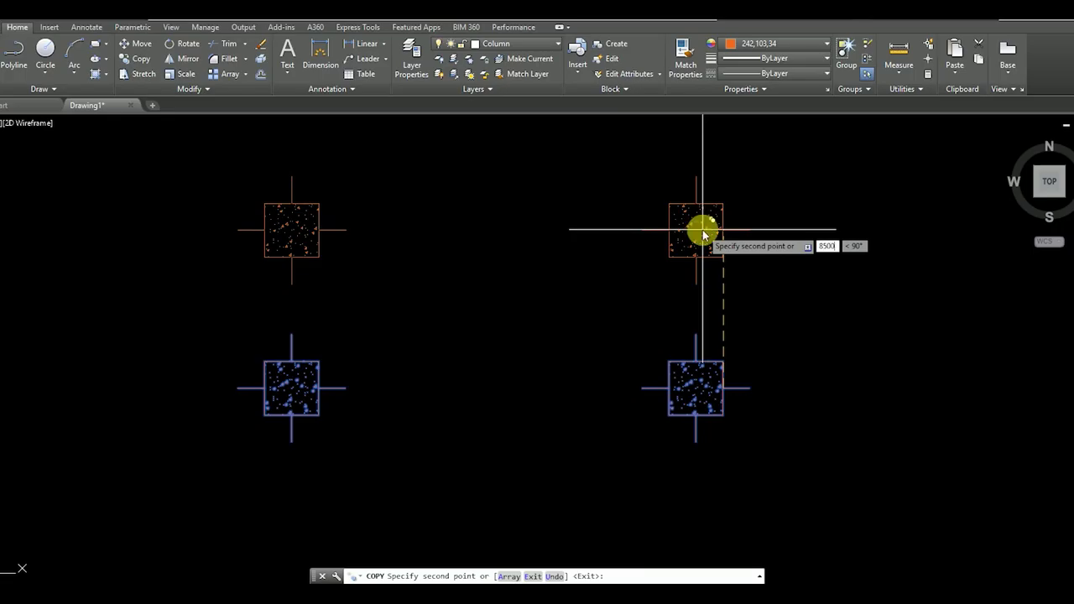
scroll(719, 311, down, 2)
scroll(750, 311, down, 2)
scroll(750, 311, down, 1)
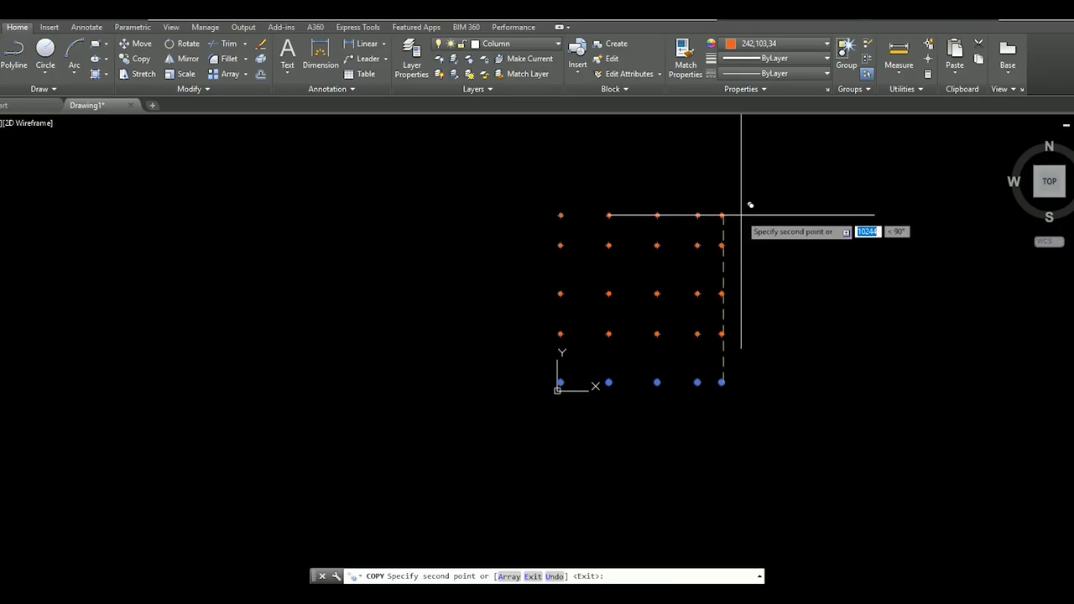
key(Escape)
Start a line from a bottom column, then cancel it
scroll(753, 302, up, 4)
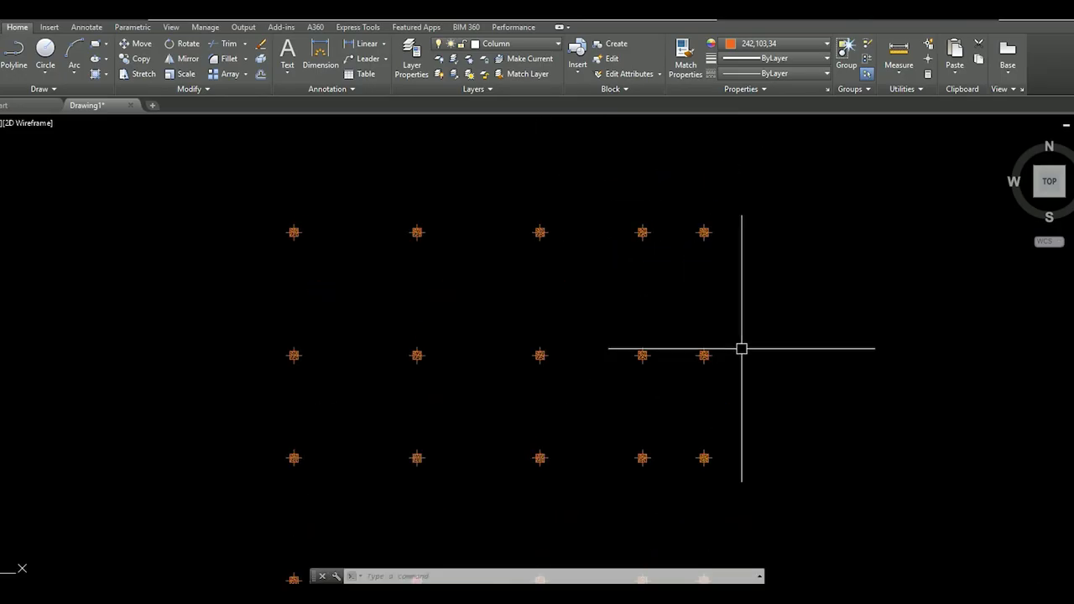
scroll(722, 353, up, 2)
key(l)
key(Return)
scroll(709, 352, up, 4)
scroll(704, 348, down, 4)
click(686, 531)
scroll(696, 336, up, 3)
scroll(678, 307, down, 2)
scroll(692, 344, down, 1)
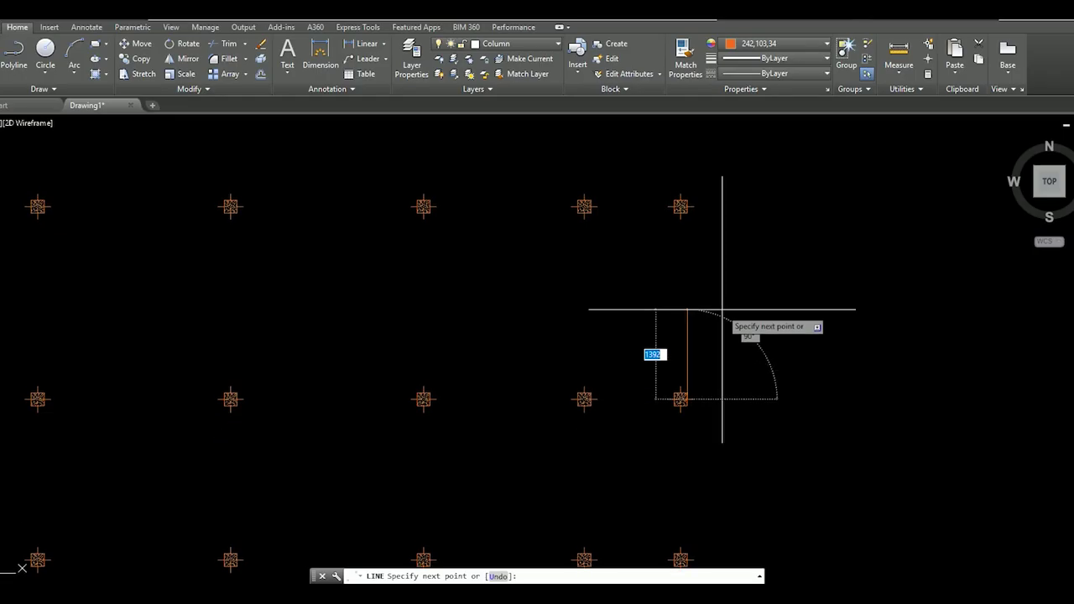
scroll(726, 331, down, 4)
scroll(671, 403, up, 5)
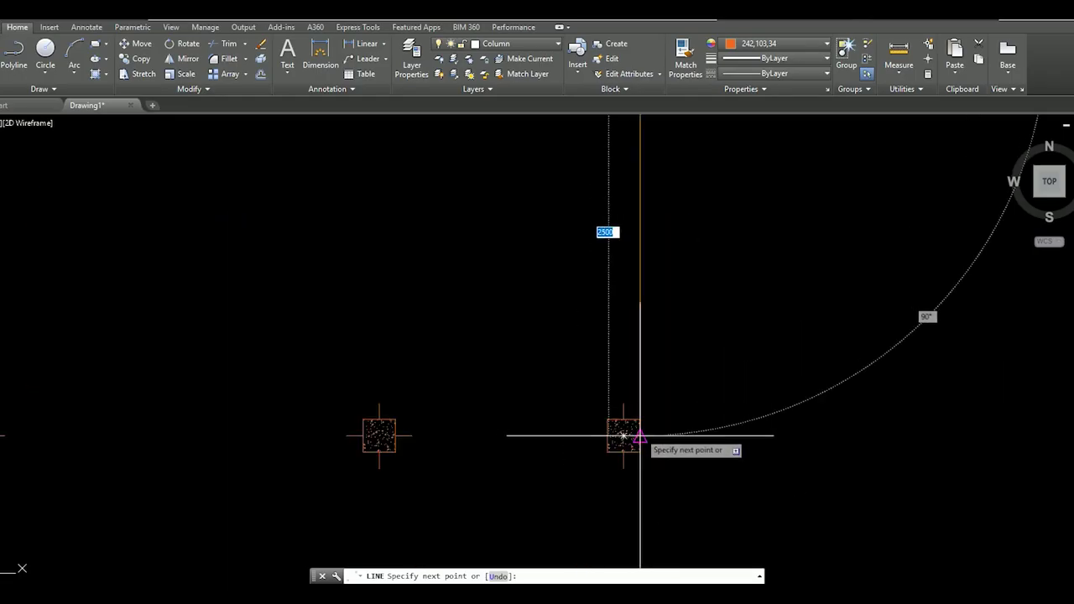
scroll(686, 302, down, 3)
key(Escape)
scroll(784, 592, down, 2)
Copy the top row of columns 3500 units upward, adding the final row
click(426, 283)
click(803, 336)
text(co)
key(Return)
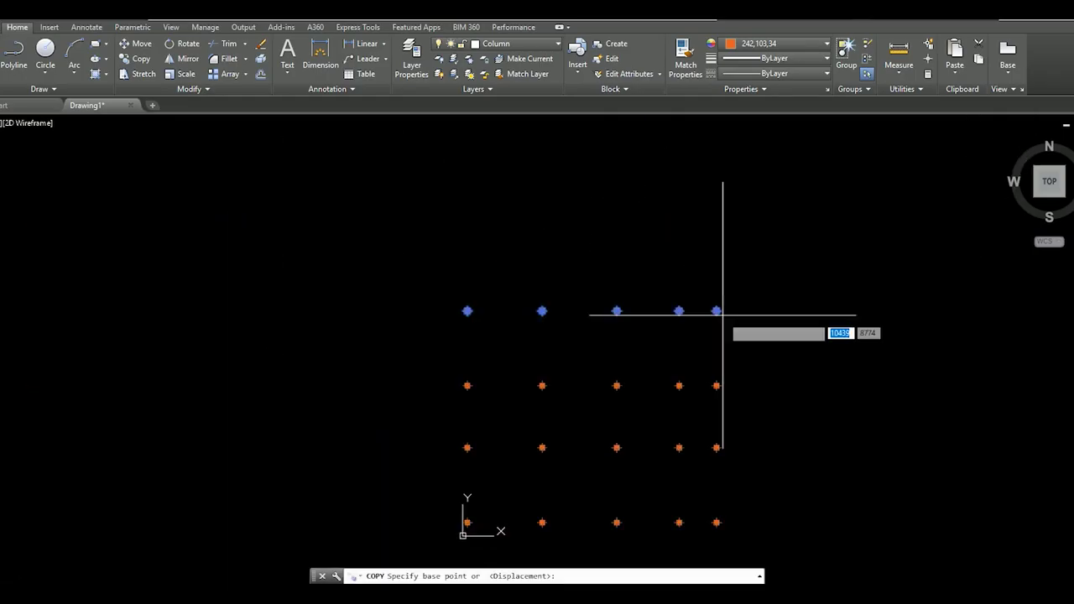
scroll(721, 315, up, 8)
click(687, 288)
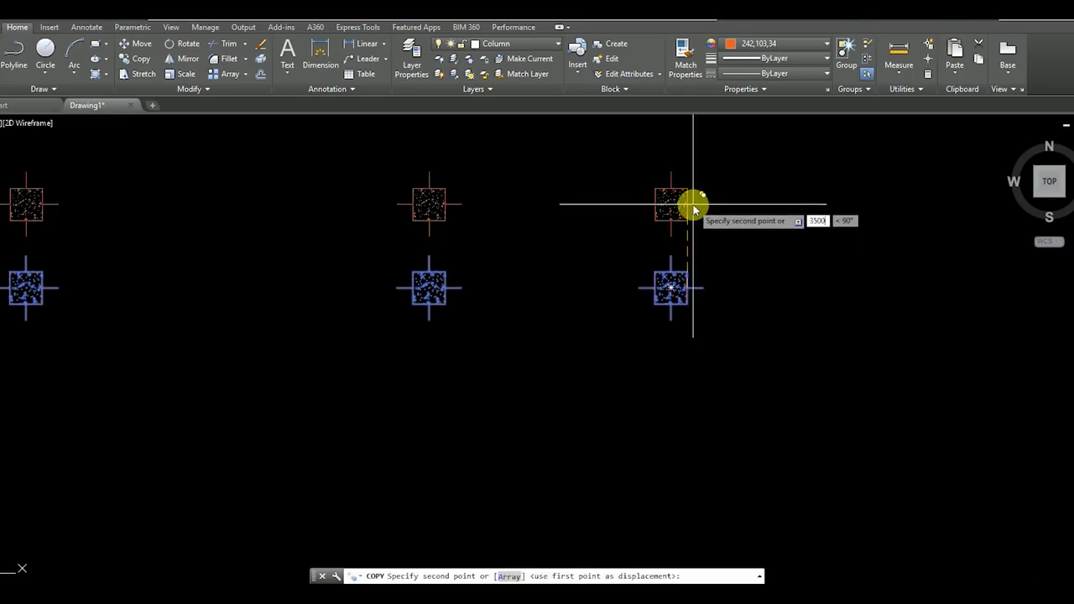
click(693, 204)
scroll(696, 314, down, 5)
key(Escape)
click(369, 233)
click(694, 306)
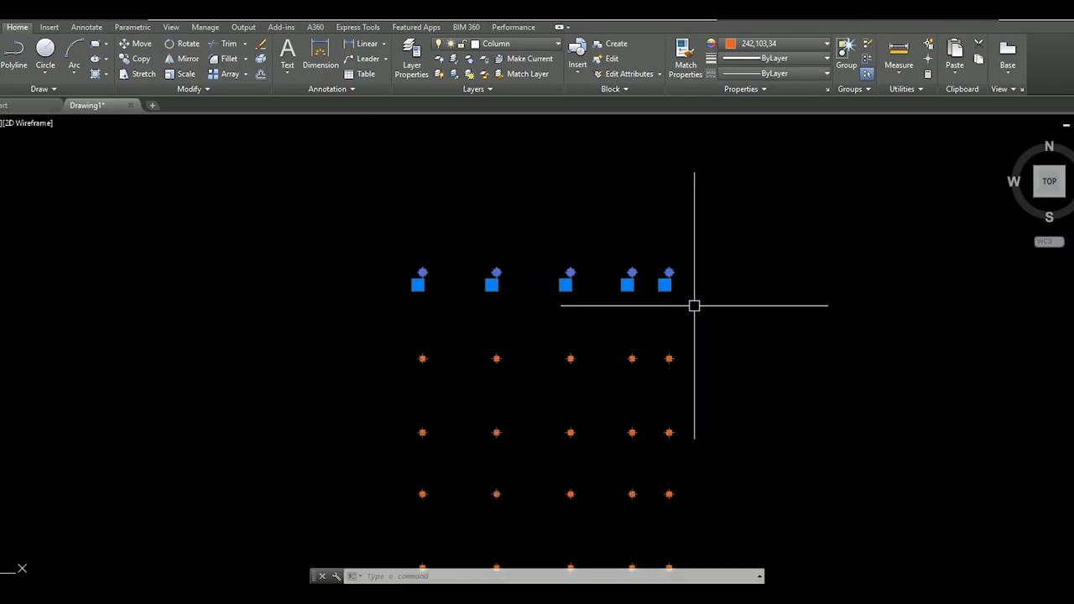
key(Escape)
scroll(694, 306, down, 2)
middle_drag(619, 335, 618, 313)
Move one column 1500 units down with the M command
scroll(618, 319, down, 1)
scroll(654, 371, up, 2)
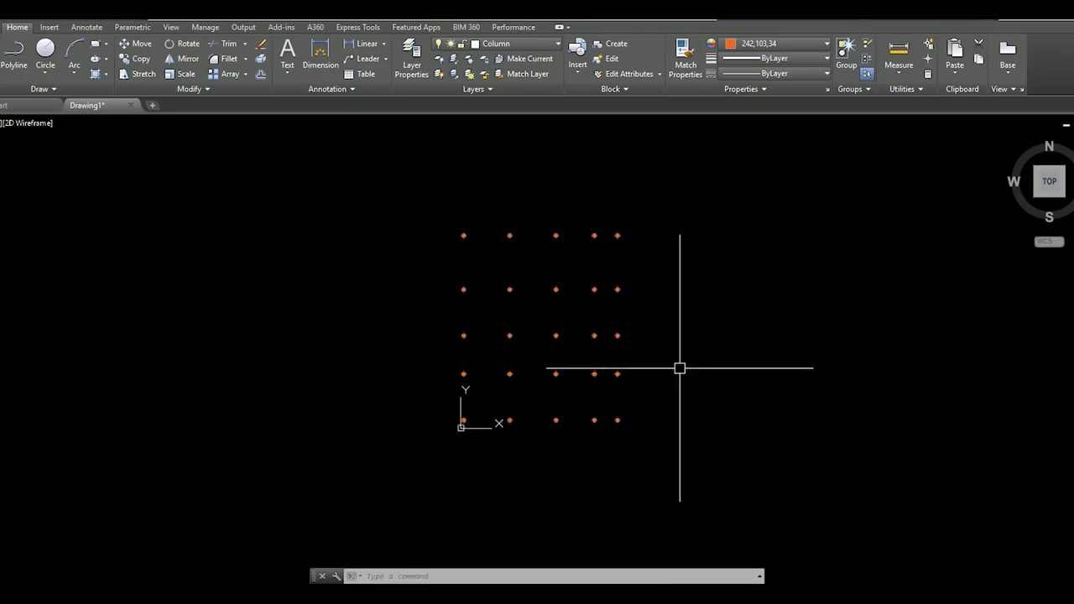
scroll(632, 324, up, 2)
scroll(632, 264, up, 2)
scroll(642, 307, down, 4)
scroll(641, 307, up, 2)
mouse_move(638, 312)
middle_down()
mouse_move(644, 331)
mouse_move(649, 311)
middle_up()
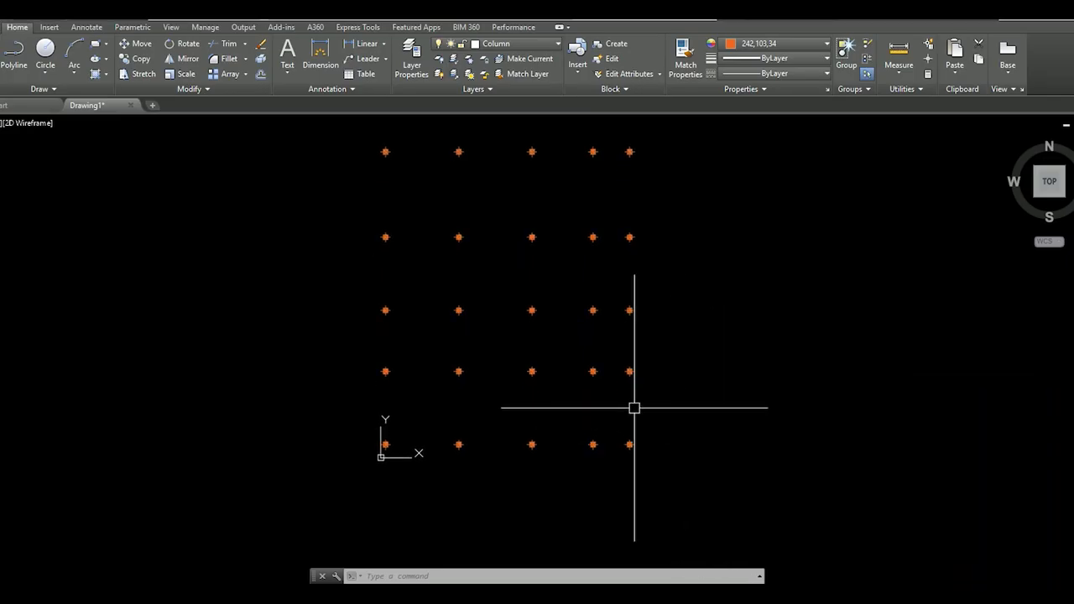
scroll(671, 394, up, 3)
scroll(650, 344, down, 3)
click(647, 307)
key(Escape)
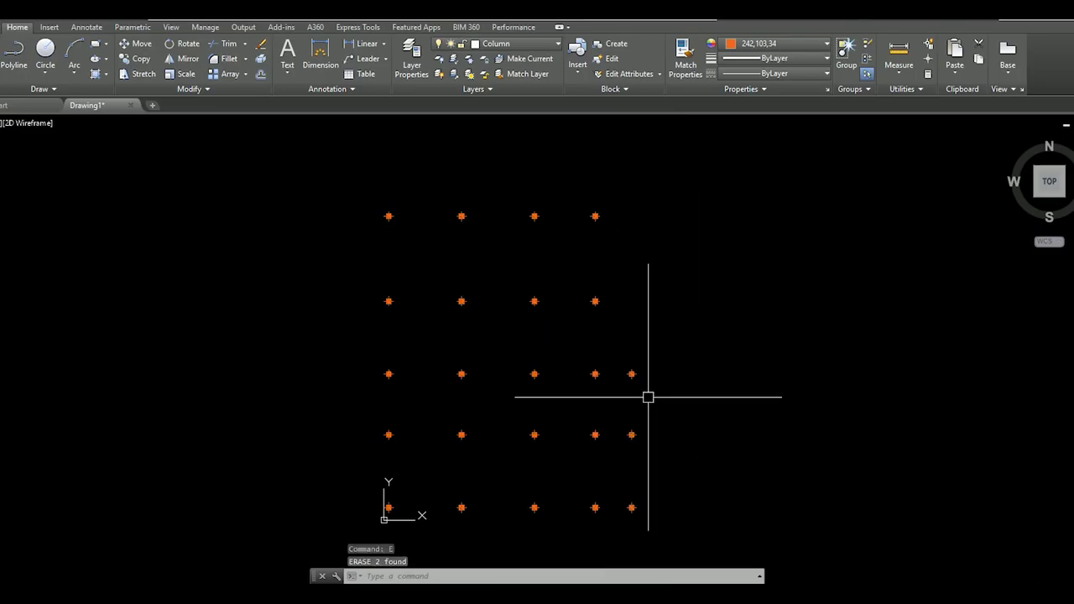
scroll(646, 395, up, 2)
click(619, 372)
scroll(699, 377, up, 3)
text(m)
key(Return)
click(627, 363)
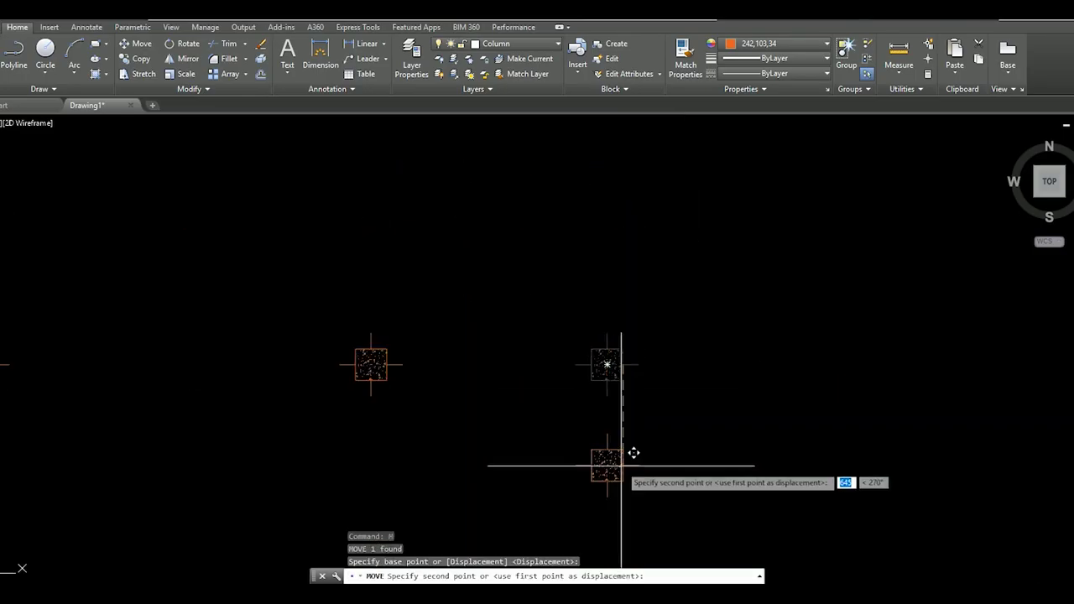
text(0)
key(Return)
scroll(646, 436, down, 3)
scroll(657, 422, up, 2)
scroll(682, 231, down, 2)
Erase four columns: two on the right side and two at the top right
click(621, 408)
click(621, 293)
text(e)
key(Return)
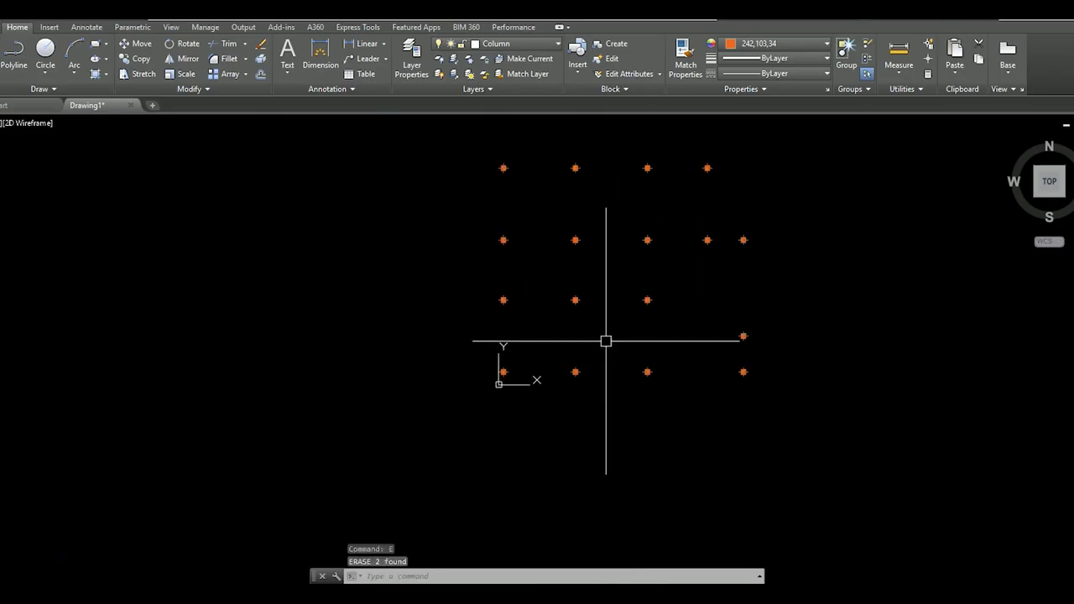
scroll(609, 344, down, 2)
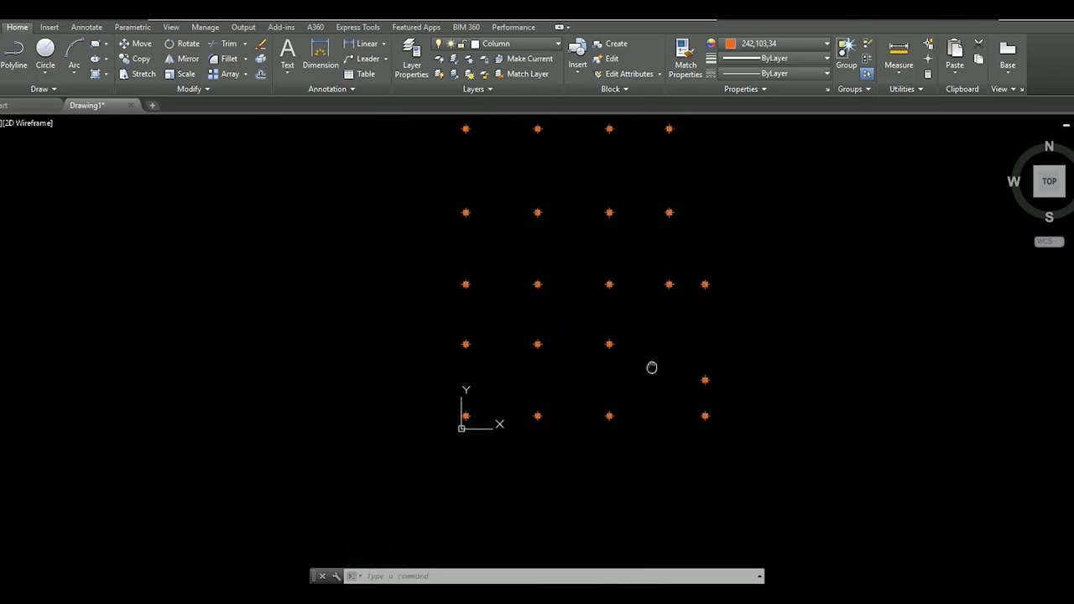
click(688, 297)
click(604, 239)
text(E)
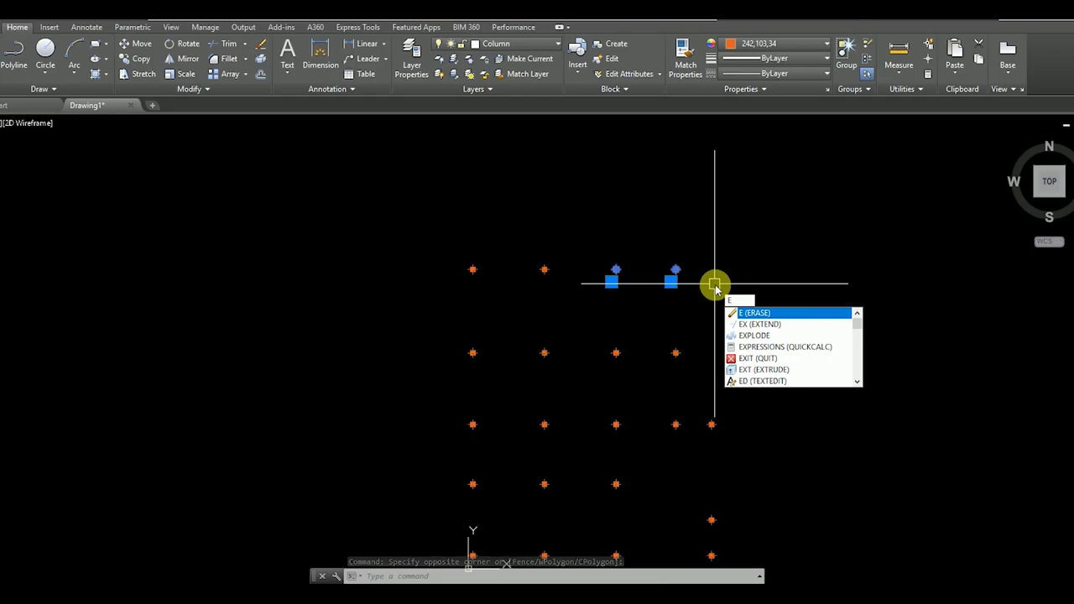
key(Return)
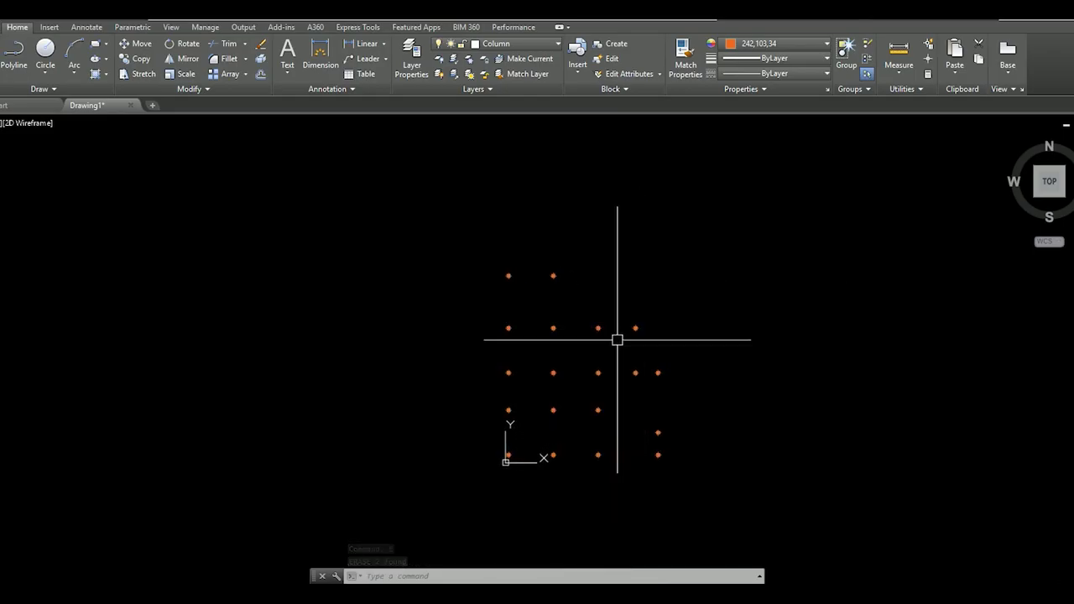
Copy three selected columns 1500 units away
scroll(617, 340, up, 3)
click(439, 288)
click(758, 360)
text(CO)
key(Return)
scroll(699, 319, up, 5)
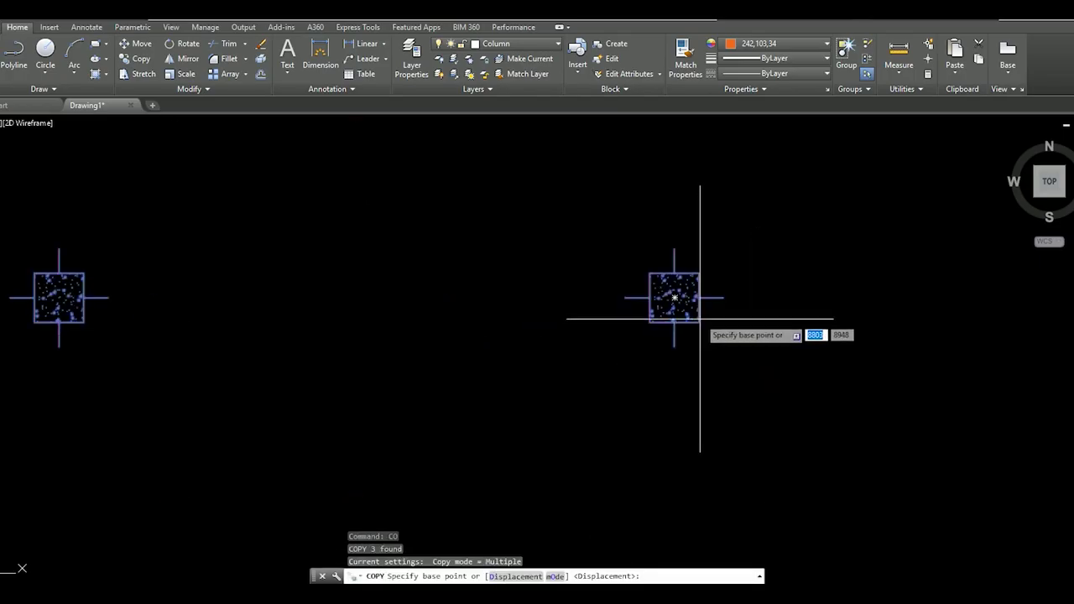
click(673, 298)
scroll(684, 285, down, 3)
scroll(713, 276, down, 4)
text(1500)
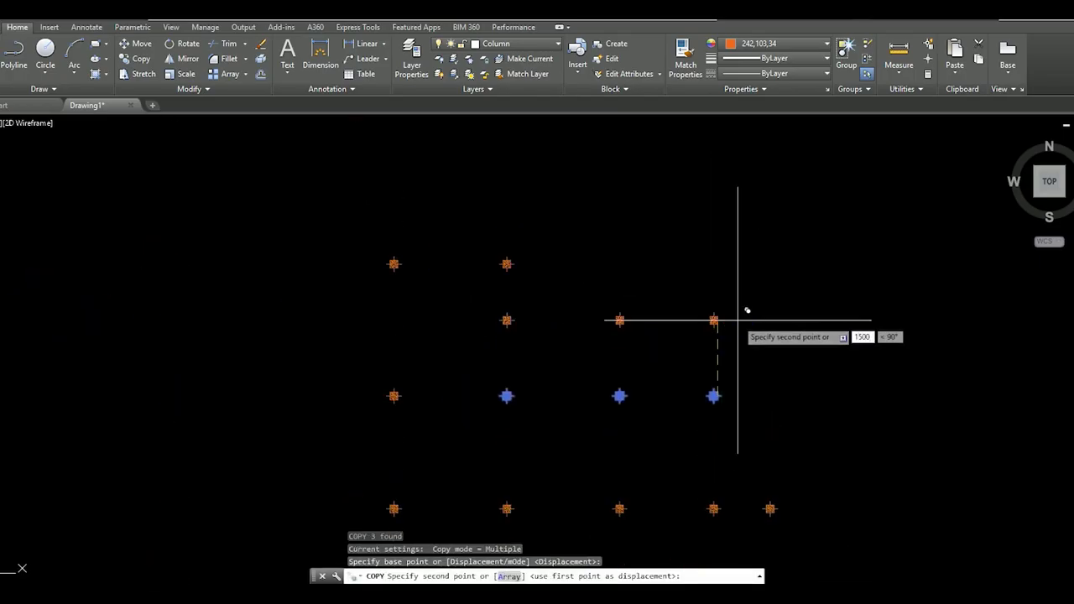
key(Return)
scroll(737, 319, down, 4)
key(Escape)
scroll(713, 336, up, 6)
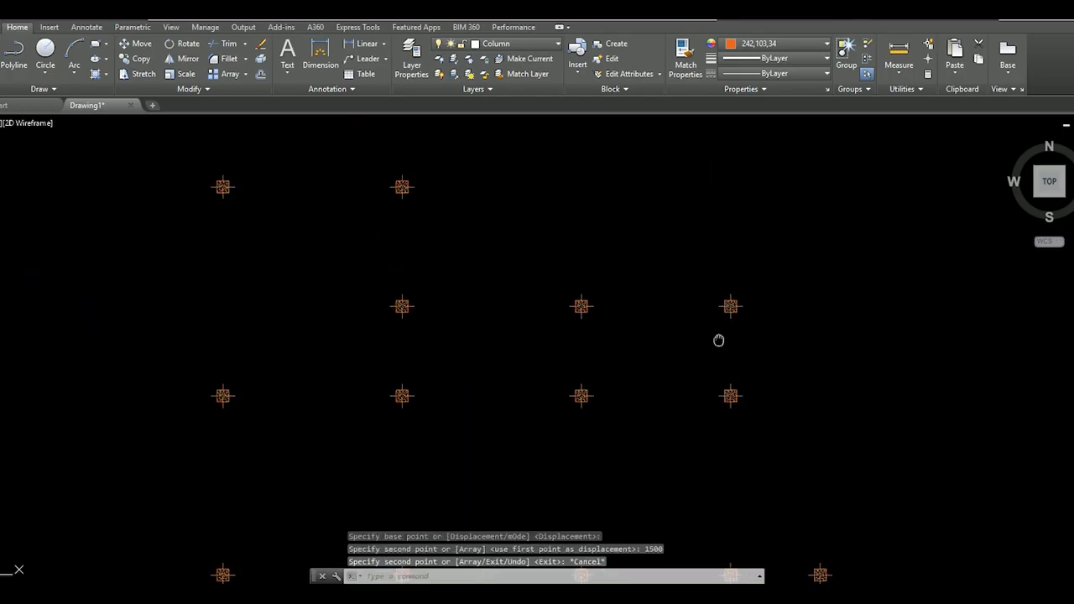
scroll(503, 318, down, 2)
Shift a row of three columns up by 250
click(435, 292)
click(692, 339)
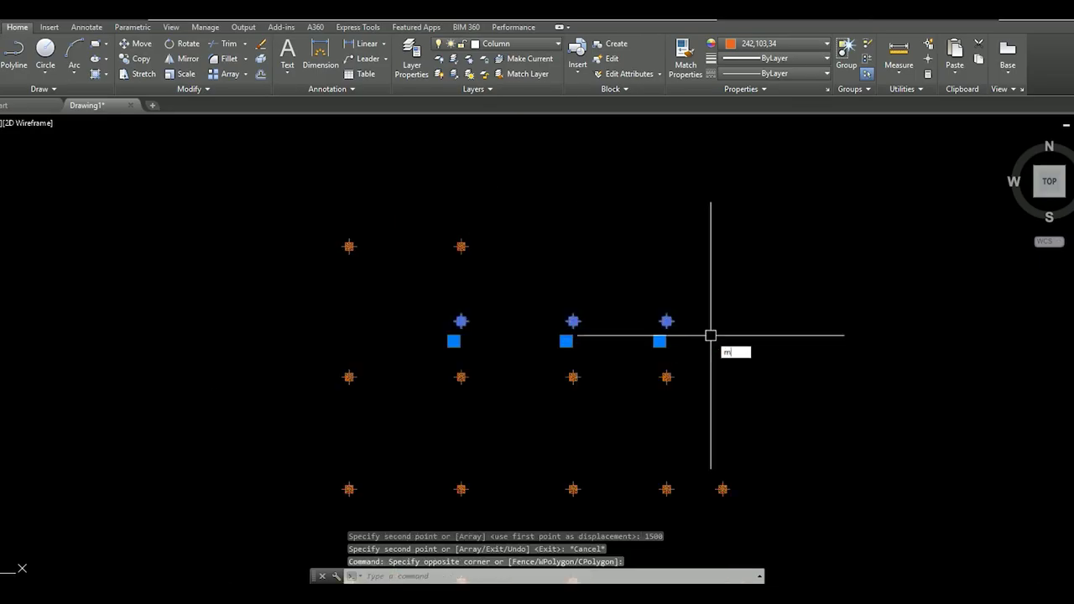
key(Return)
click(711, 337)
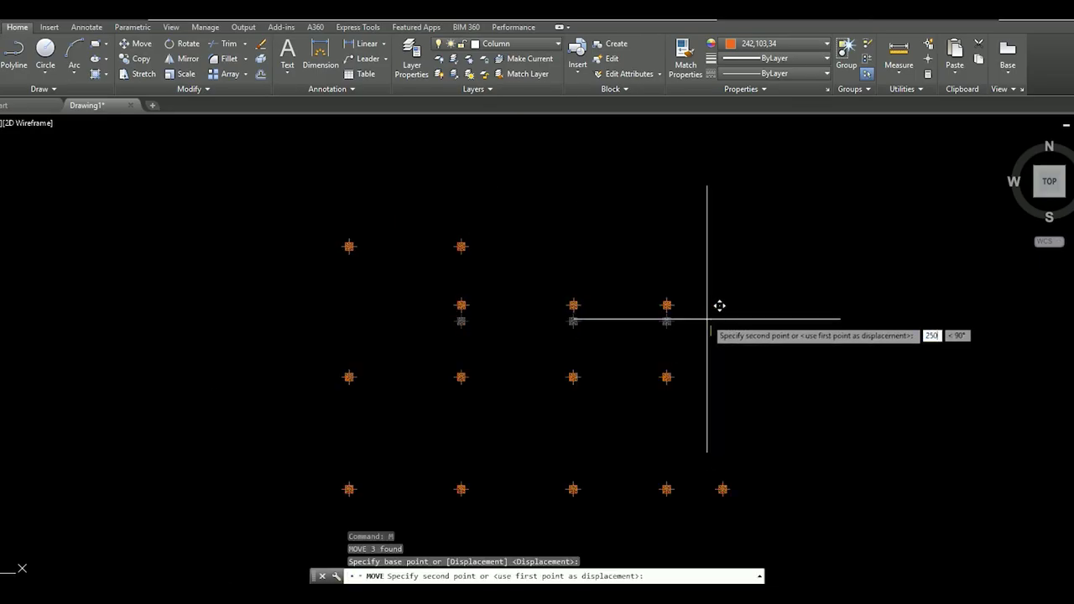
key(Return)
scroll(650, 319, down, 5)
middle_drag(673, 396, 656, 384)
Reposition the entire column grid and make Wall the current layer
click(344, 230)
click(555, 438)
key(Return)
click(621, 469)
scroll(564, 449, up, 3)
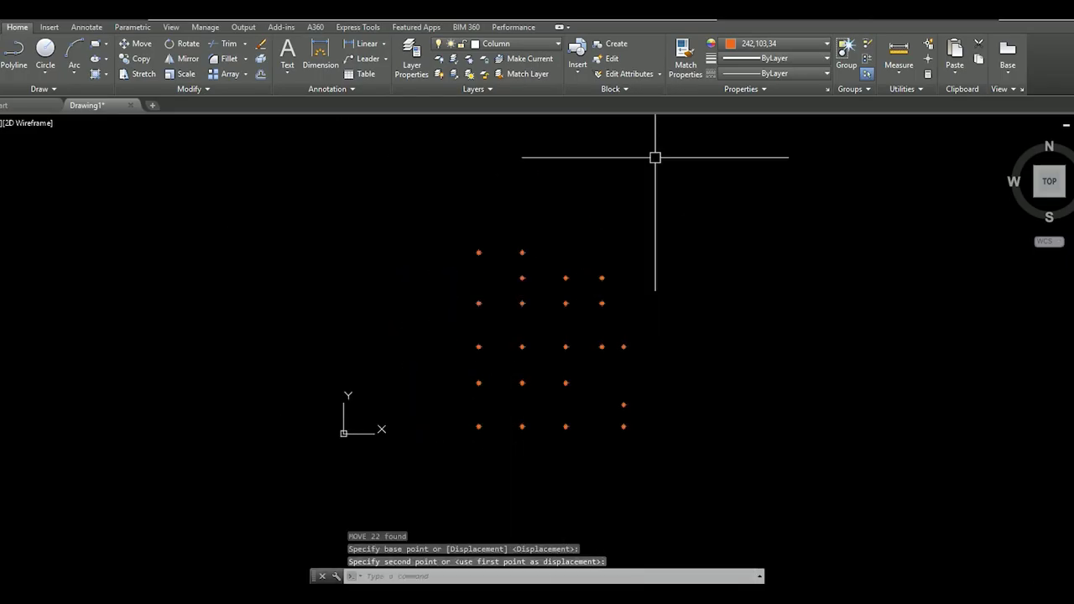
click(539, 46)
click(503, 147)
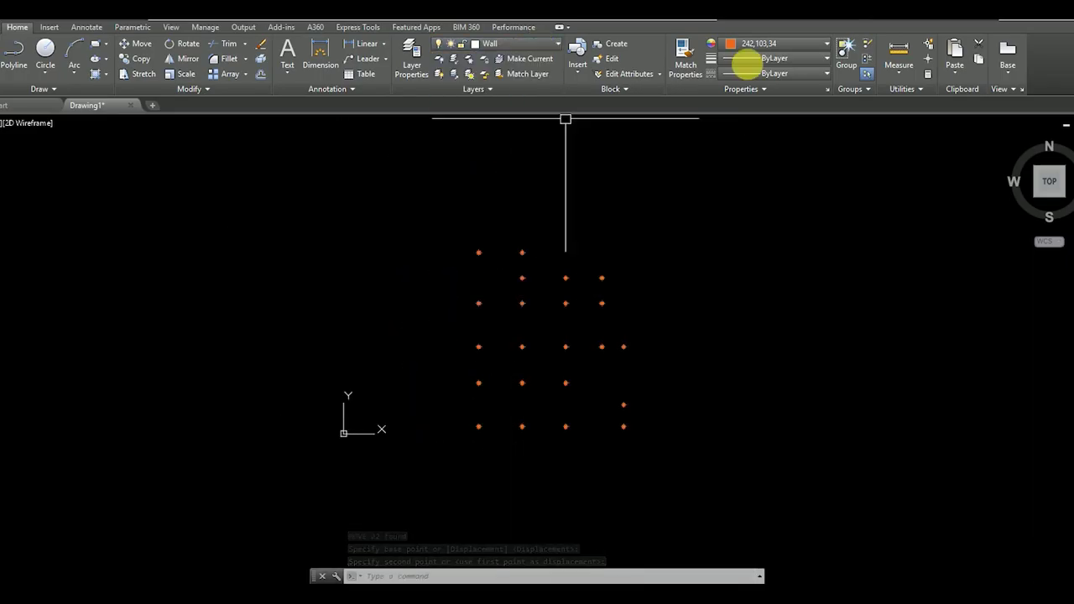
Switch the drawing colour to yellow and draw the first tall wall rectangle above a column
click(803, 47)
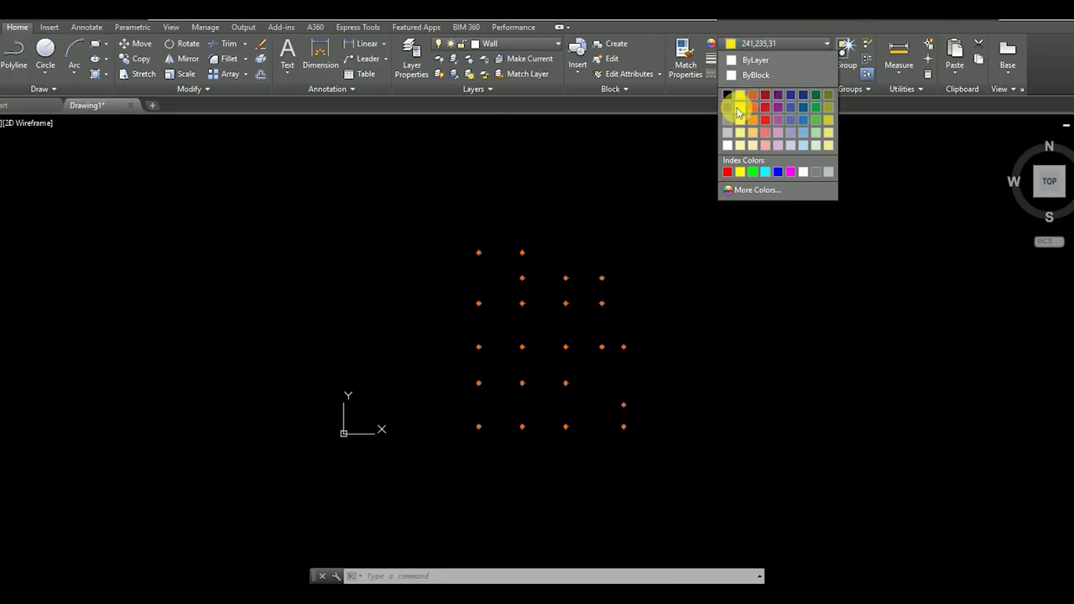
click(738, 112)
text(rec)
key(Return)
scroll(520, 295, up, 5)
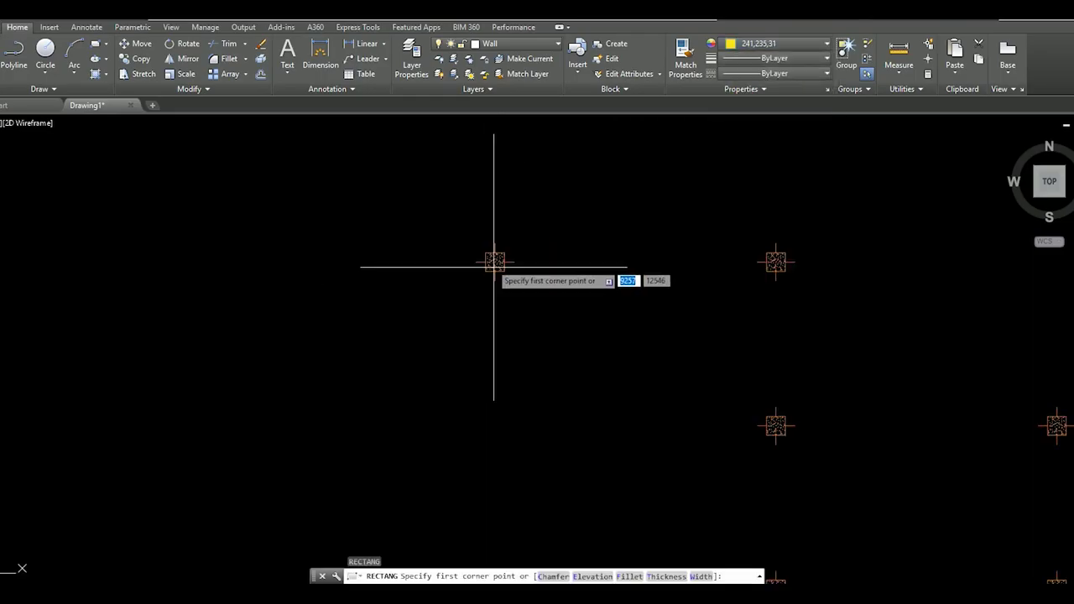
click(486, 270)
scroll(486, 270, down, 5)
scroll(498, 307, up, 5)
click(498, 307)
key(space)
Draw three more narrow wall rectangles, snapping their corners to the neighbouring column corners
scroll(508, 328, up, 5)
click(501, 279)
scroll(501, 279, down, 5)
scroll(539, 391, up, 5)
click(540, 391)
key(space)
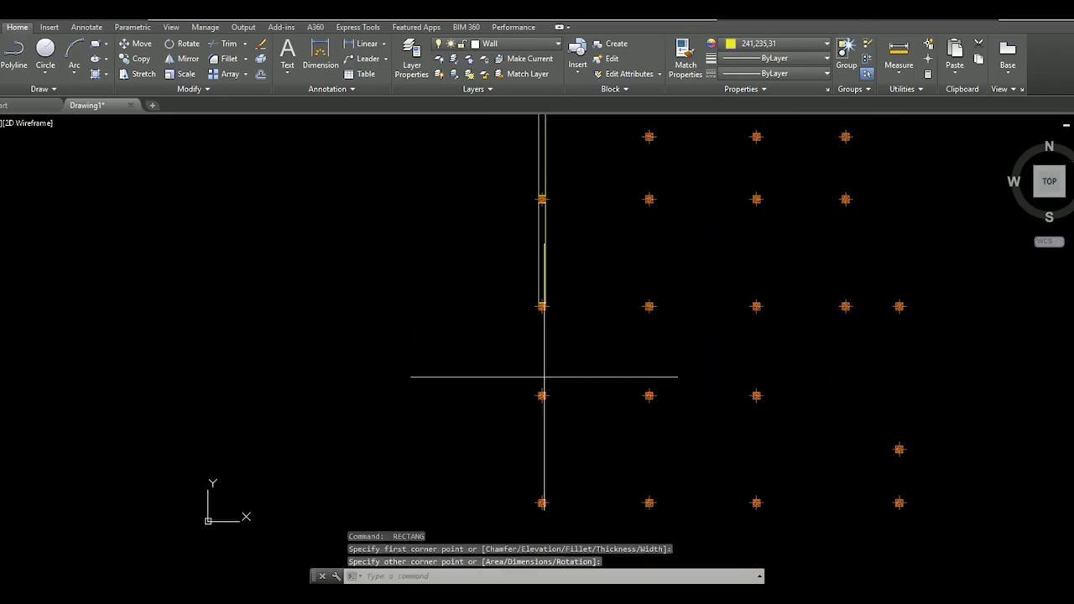
scroll(515, 140, up, 5)
click(515, 140)
scroll(546, 383, down, 5)
scroll(548, 381, up, 5)
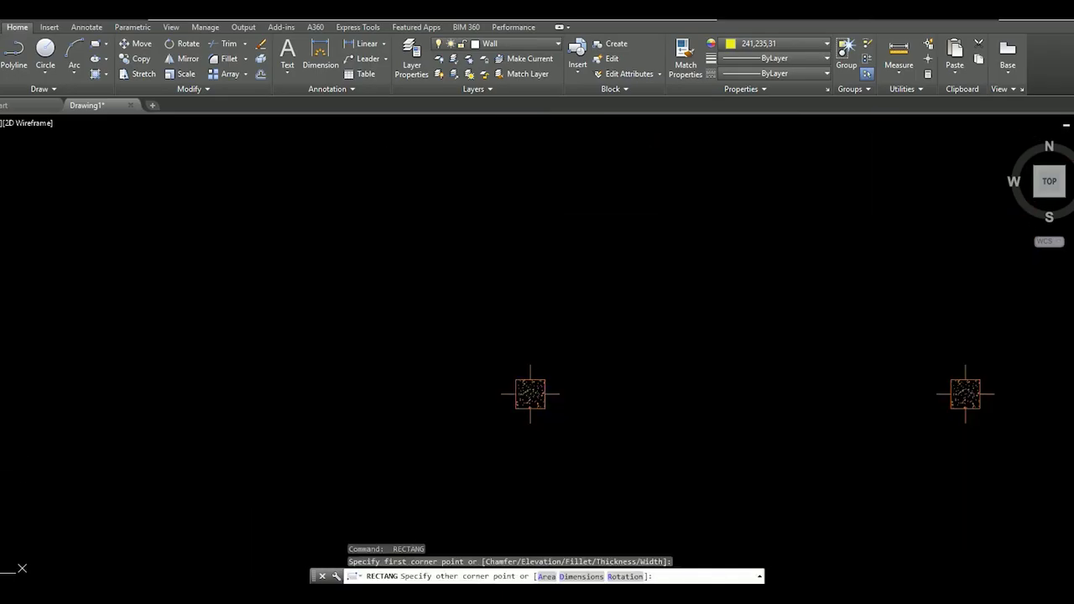
click(545, 379)
scroll(545, 380, down, 5)
key(space)
scroll(527, 293, up, 5)
click(527, 276)
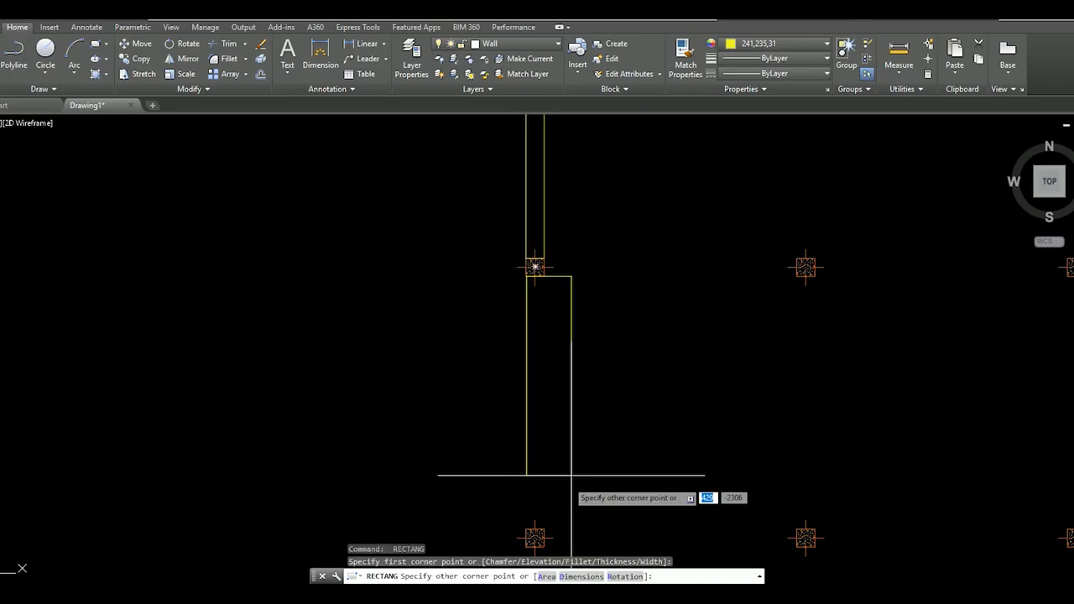
click(545, 437)
scroll(487, 205, down, 2)
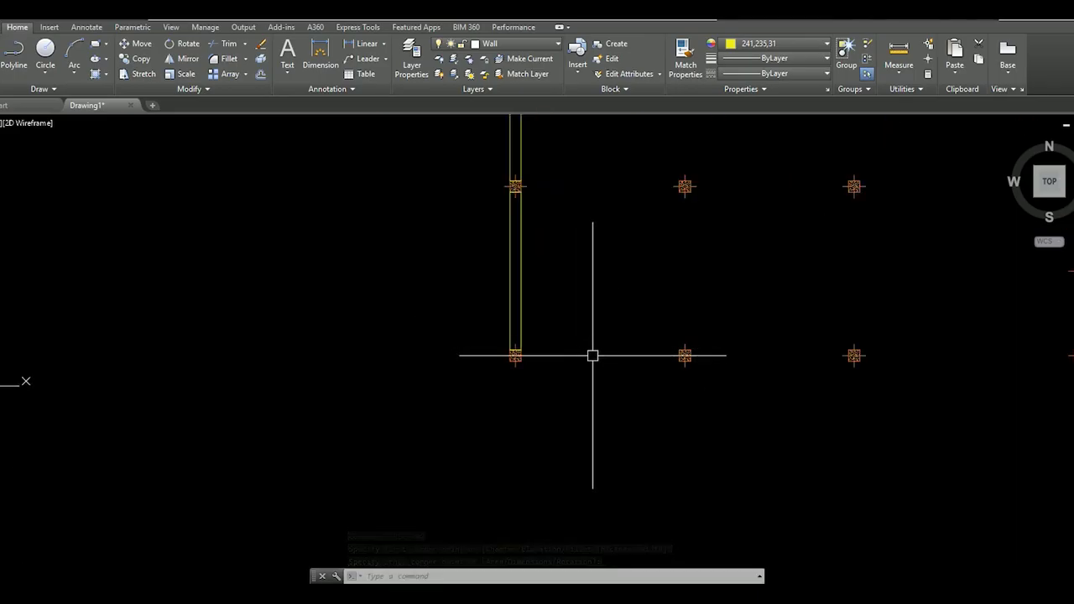
Rerun RECTANG to draw further thin walls joining the next columns along the plan's edge
scroll(554, 329, down, 2)
middle_drag(594, 352, 585, 360)
scroll(585, 360, down, 3)
scroll(601, 377, up, 7)
text(rec)
key(Return)
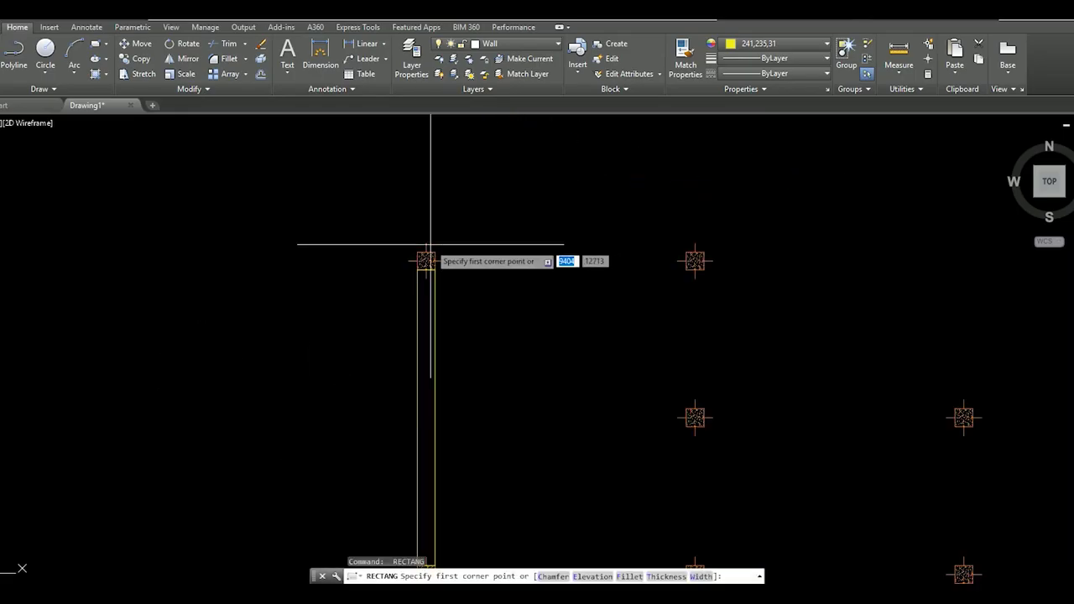
click(431, 252)
key(Return)
scroll(587, 285, up, 3)
click(565, 269)
scroll(604, 336, down, 3)
scroll(598, 399, up, 5)
click(598, 400)
scroll(598, 399, down, 3)
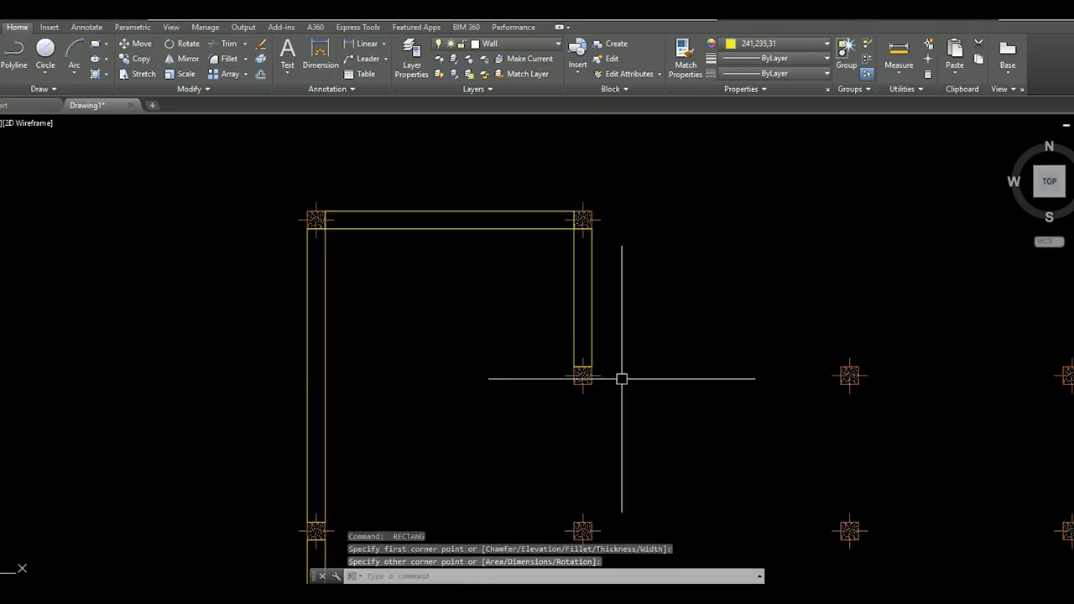
key(Return)
click(579, 340)
Add another wall rectangle between columns and start the next one at a column corner
click(835, 353)
middle_drag(838, 352, 573, 339)
key(Return)
click(584, 326)
click(791, 348)
scroll(697, 335, down, 3)
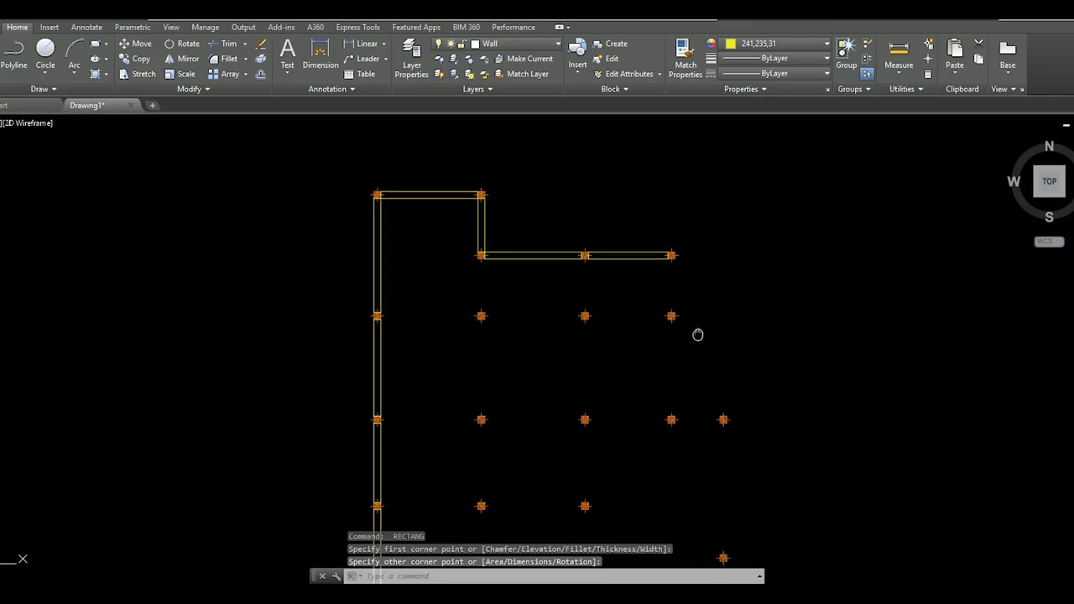
scroll(688, 269, up, 2)
key(Return)
scroll(654, 307, up, 2)
scroll(672, 307, up, 2)
scroll(671, 318, up, 3)
click(664, 330)
Restart the rectangle and draw a narrow wall between two columns
key(Escape)
key(Return)
click(654, 335)
scroll(671, 332, down, 3)
scroll(662, 369, up, 2)
click(642, 388)
scroll(662, 377, down, 4)
mouse_move(680, 374)
middle_down()
mouse_move(635, 354)
mouse_move(665, 244)
mouse_move(666, 283)
middle_up()
Draw another wall rectangle from a column corner down to the next column
key(Return)
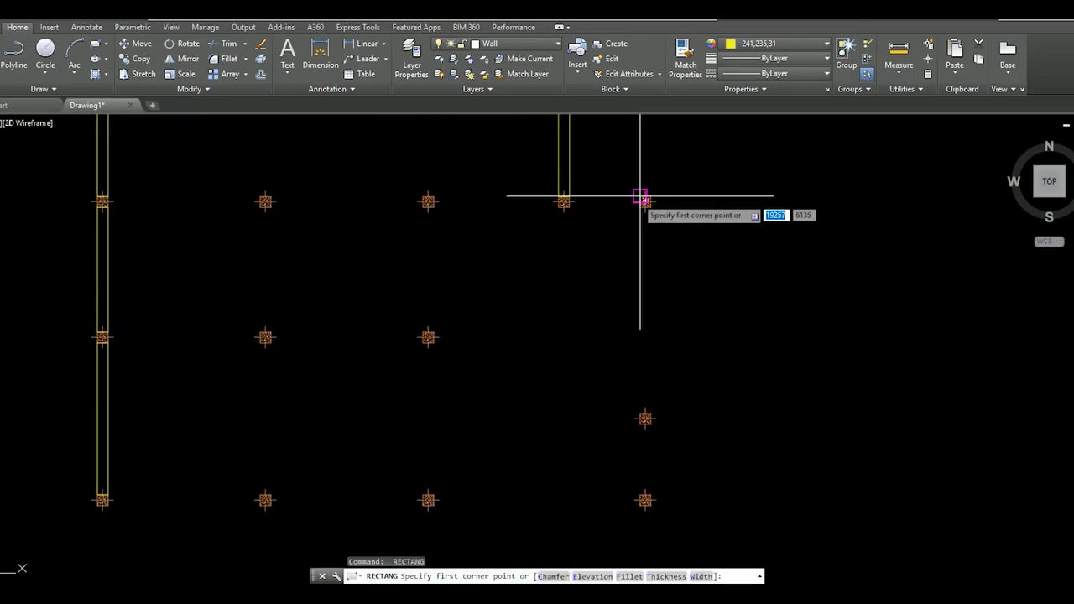
scroll(658, 180, up, 3)
scroll(665, 235, up, 2)
click(667, 271)
scroll(650, 361, down, 2)
scroll(637, 436, down, 2)
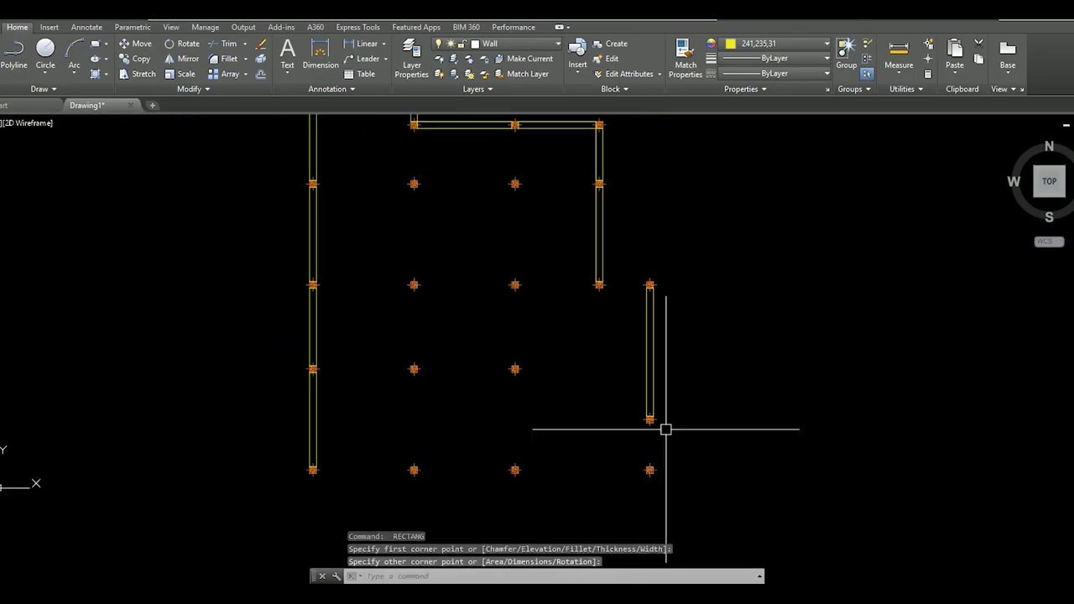
scroll(654, 428, up, 3)
click(641, 364)
Abandon a stray rectangle and cancel an accidental grip stretch on an existing wall
key(Return)
click(641, 364)
scroll(620, 394, up, 2)
key(Escape)
scroll(604, 318, up, 2)
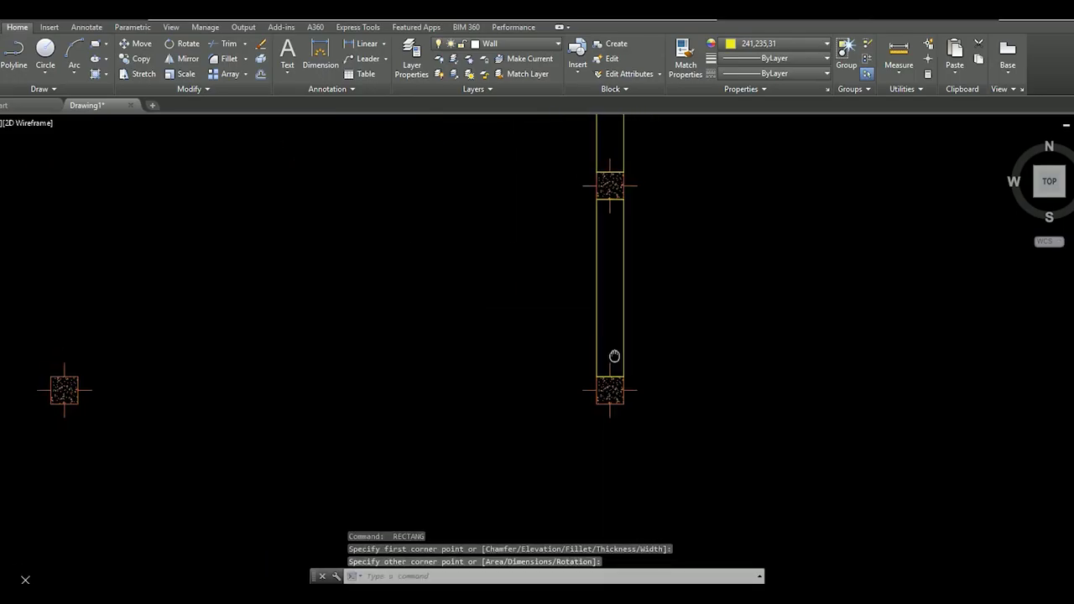
click(602, 359)
click(601, 323)
scroll(615, 323, down, 4)
key(Escape)
middle_drag(588, 364, 646, 376)
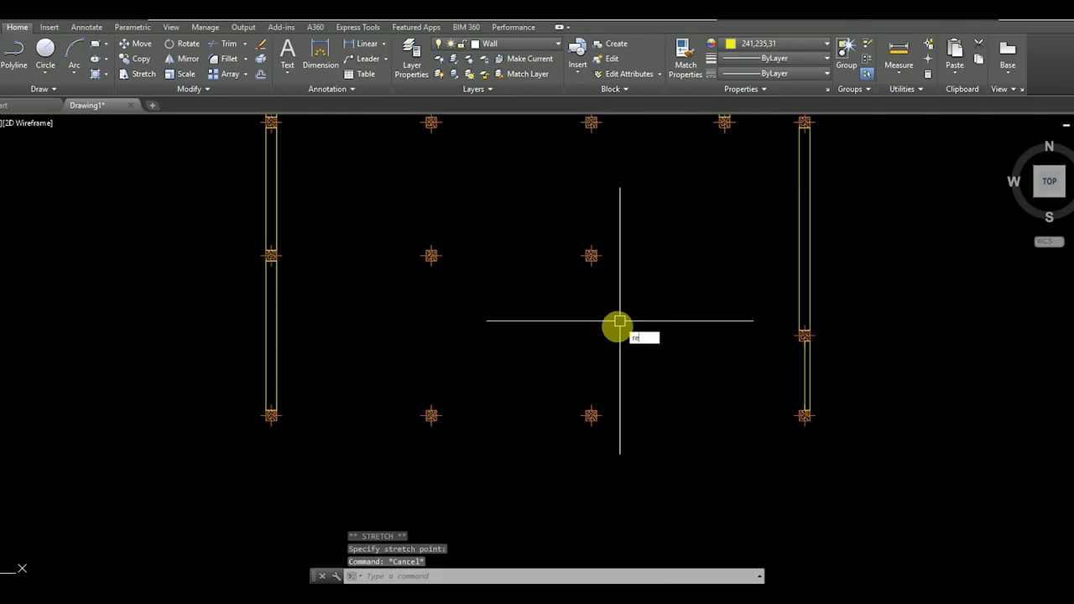
Draw the inner wall rectangle between interior columns, redoing a misplaced first attempt
text(c)
key(Return)
scroll(598, 268, up, 2)
click(596, 245)
scroll(600, 285, down, 2)
scroll(625, 332, down, 1)
scroll(629, 344, down, 1)
key(Escape)
scroll(616, 361, up, 2)
key(Return)
scroll(587, 293, up, 3)
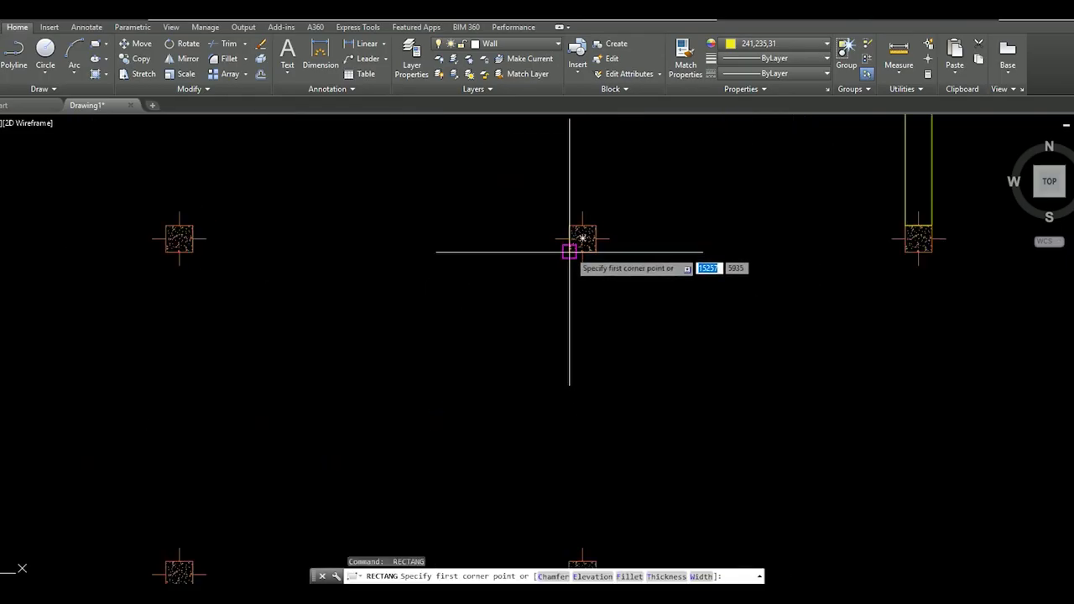
click(568, 251)
click(611, 412)
scroll(647, 328, down, 6)
scroll(663, 341, up, 2)
scroll(587, 351, up, 1)
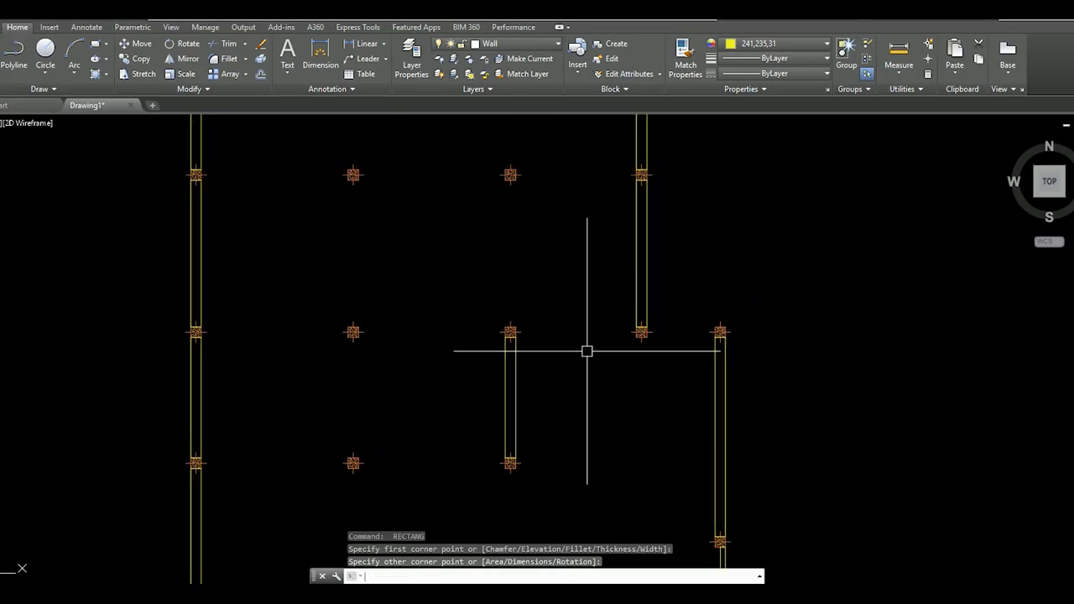
Add a long wall toward the plan's right side and a short wall between two columns
key(Return)
scroll(586, 351, up, 2)
click(474, 328)
click(801, 362)
scroll(801, 363, down, 2)
mouse_move(604, 327)
middle_down()
mouse_move(569, 348)
mouse_move(607, 331)
middle_up()
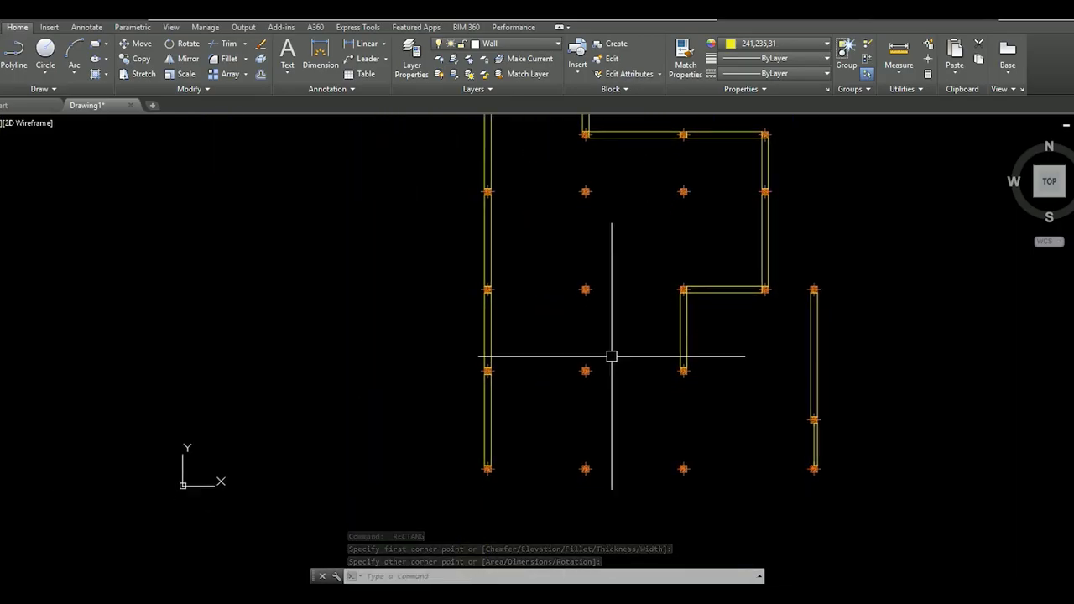
key(Return)
scroll(604, 357, up, 3)
click(563, 371)
scroll(576, 379, down, 2)
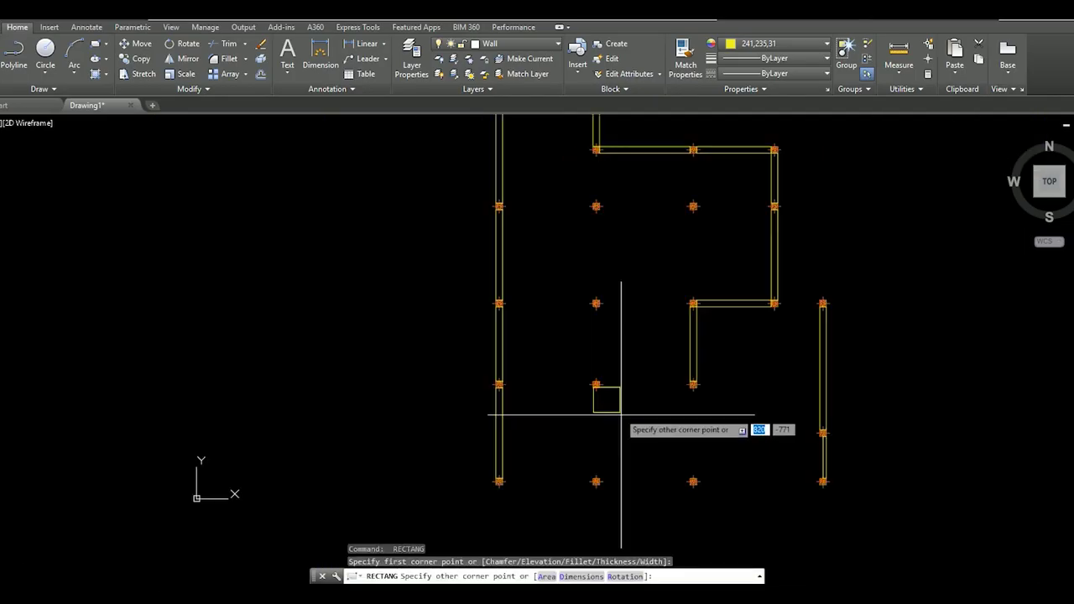
click(600, 401)
scroll(545, 375, down, 2)
middle_drag(575, 378, 575, 393)
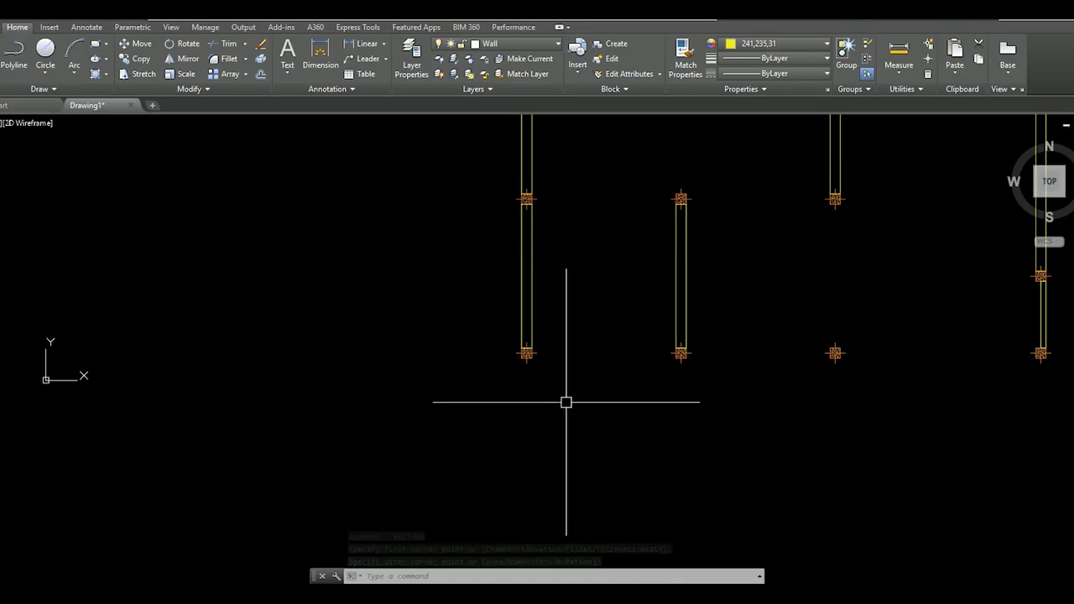
Complete the wall rectangle at the column corner
scroll(573, 394, down, 4)
middle_drag(642, 385, 631, 416)
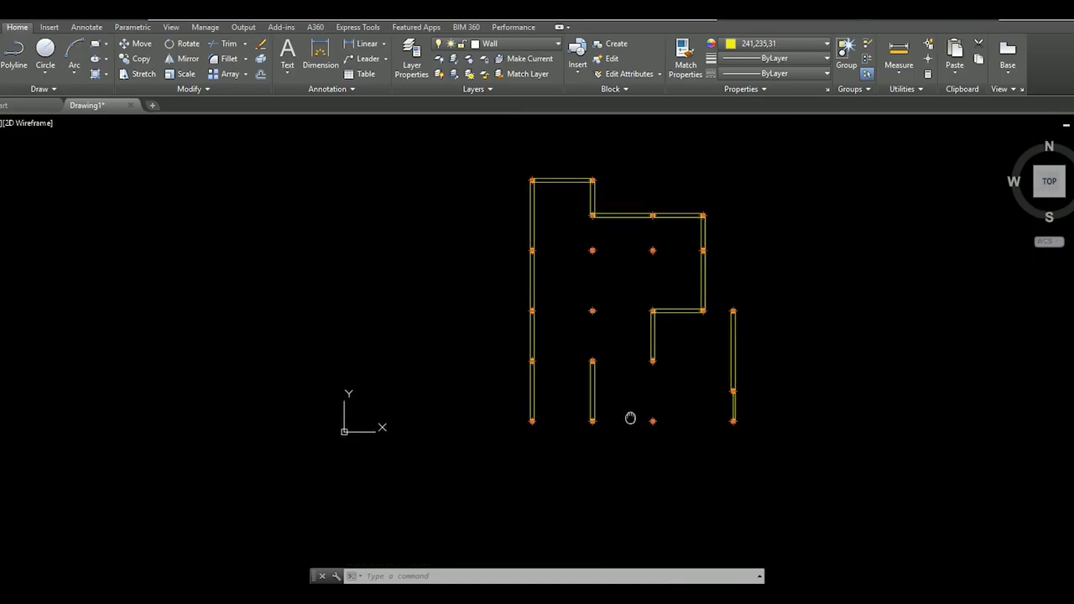
scroll(630, 418, up, 2)
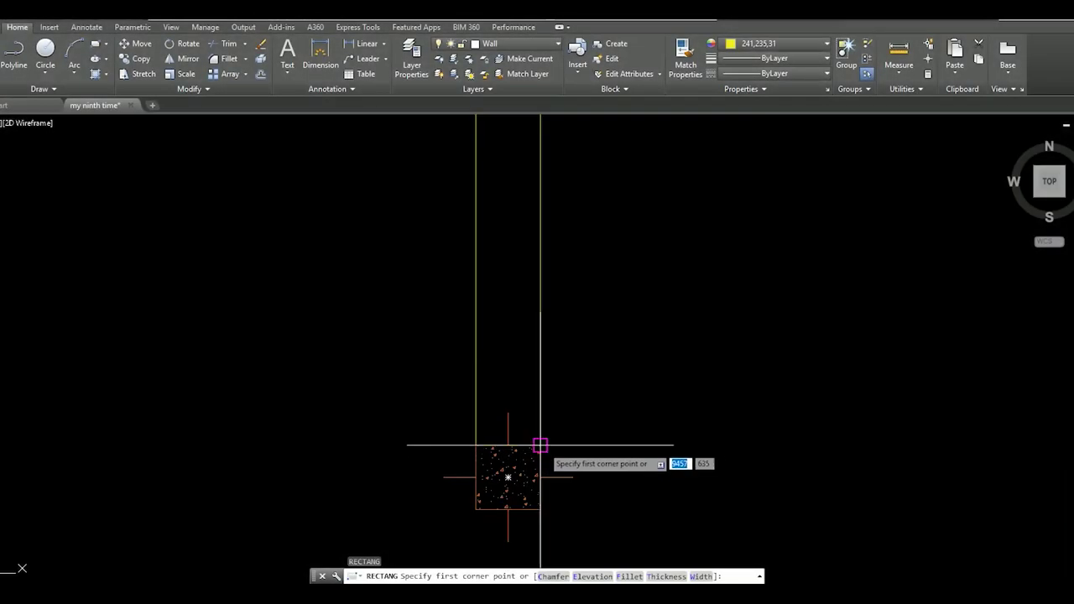
click(703, 370)
Move the bottom wall rectangle down 400
scroll(700, 371, down, 3)
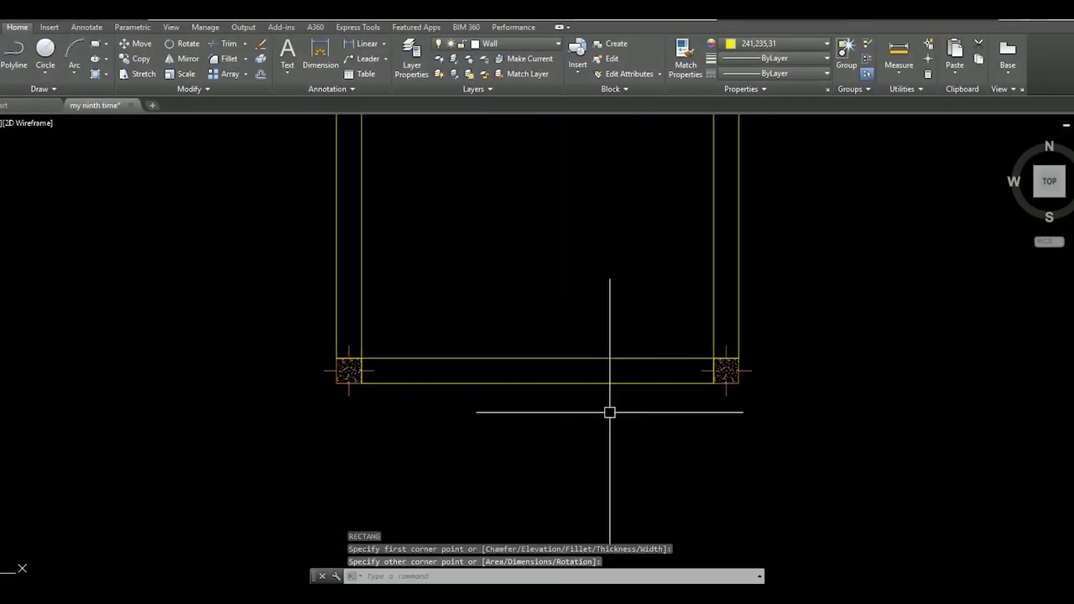
middle_drag(612, 412, 674, 411)
click(564, 384)
scroll(599, 356, up, 3)
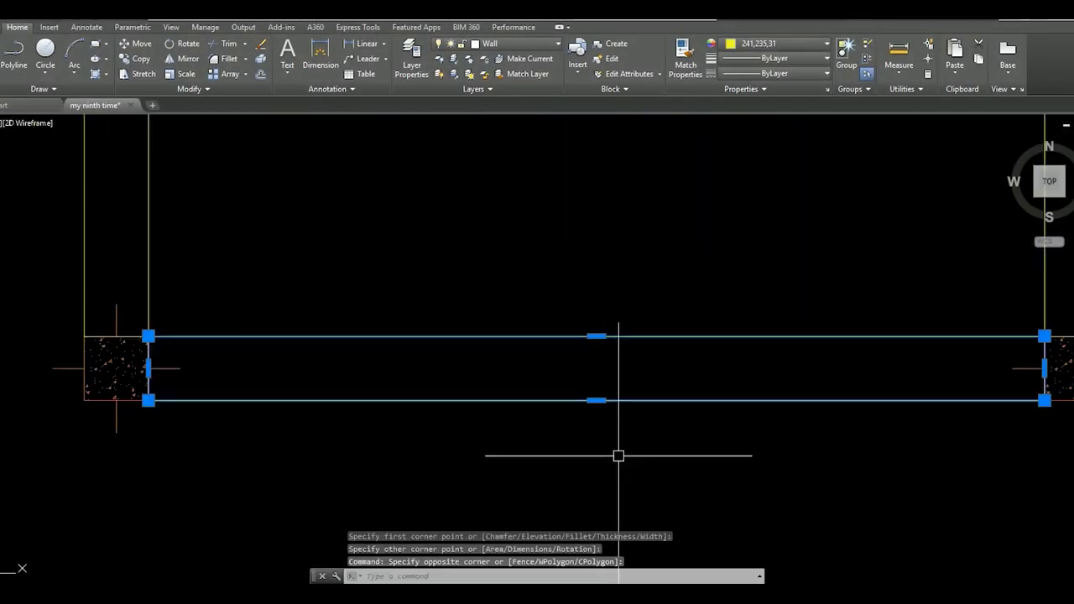
text(m)
key(Return)
scroll(637, 361, down, 2)
click(646, 386)
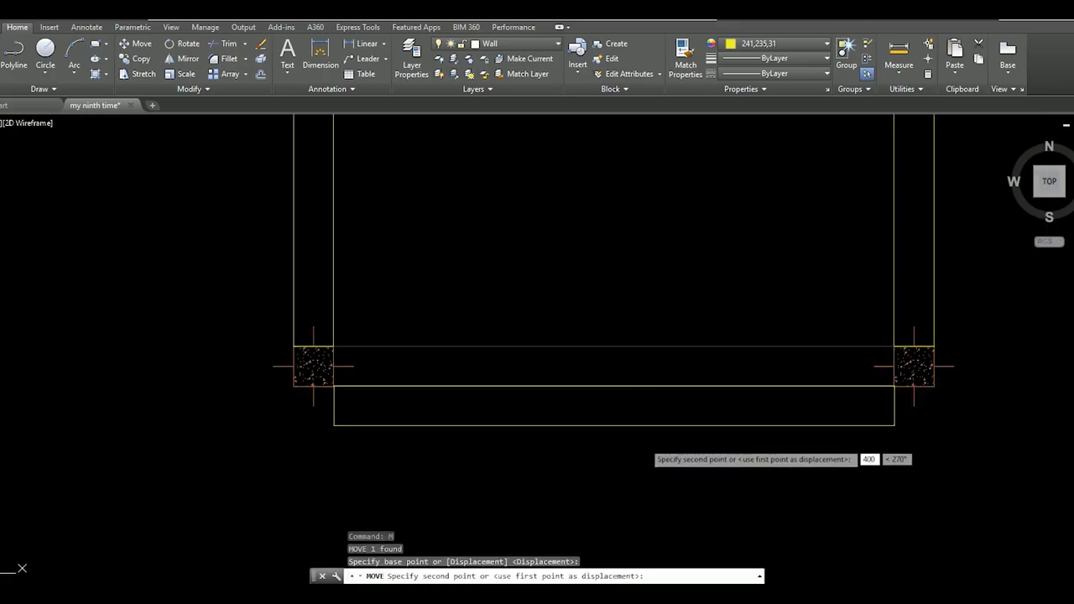
key(Return)
scroll(644, 442, down, 3)
scroll(593, 405, up, 3)
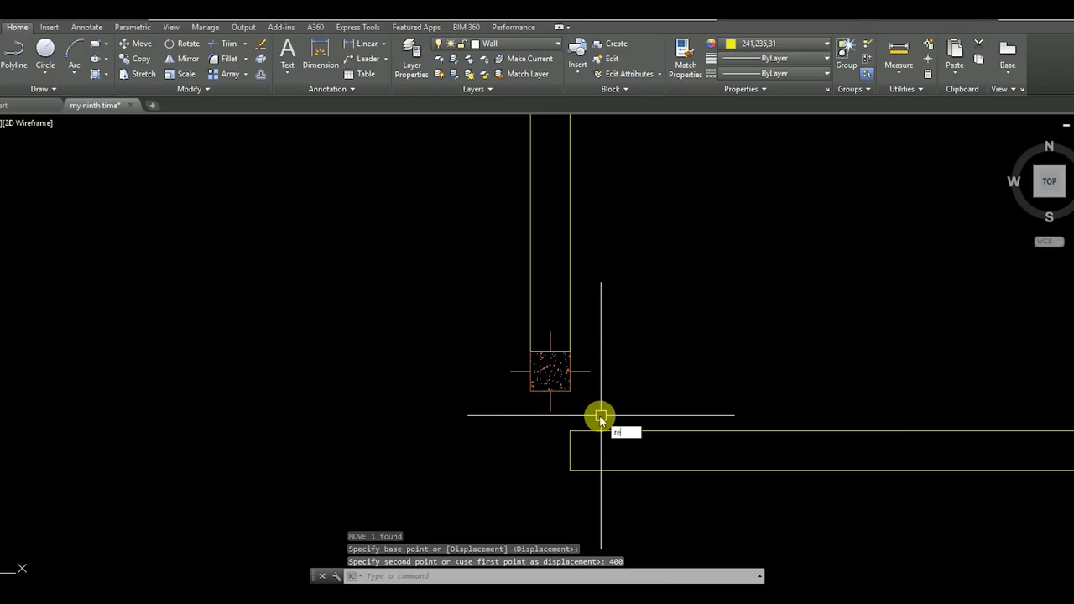
Draw a 200 by 400 wall rectangle starting at the column's corner
text(c)
key(Return)
click(531, 391)
key(Return)
scroll(537, 444, down, 2)
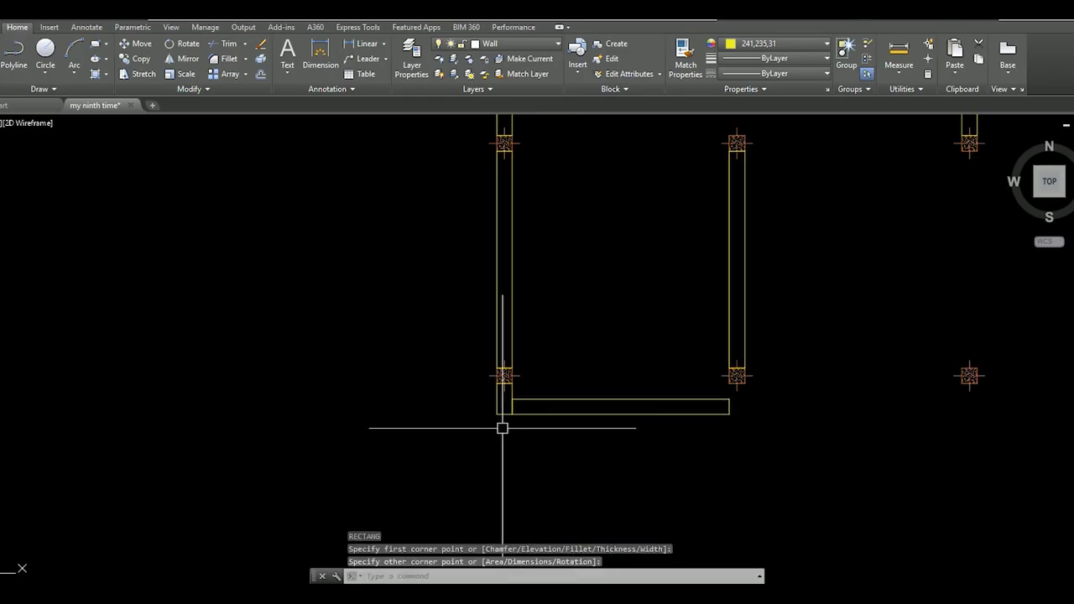
scroll(501, 420, up, 2)
Lengthen the new wall rectangle 500 downward from its bottom edge
click(501, 396)
click(503, 397)
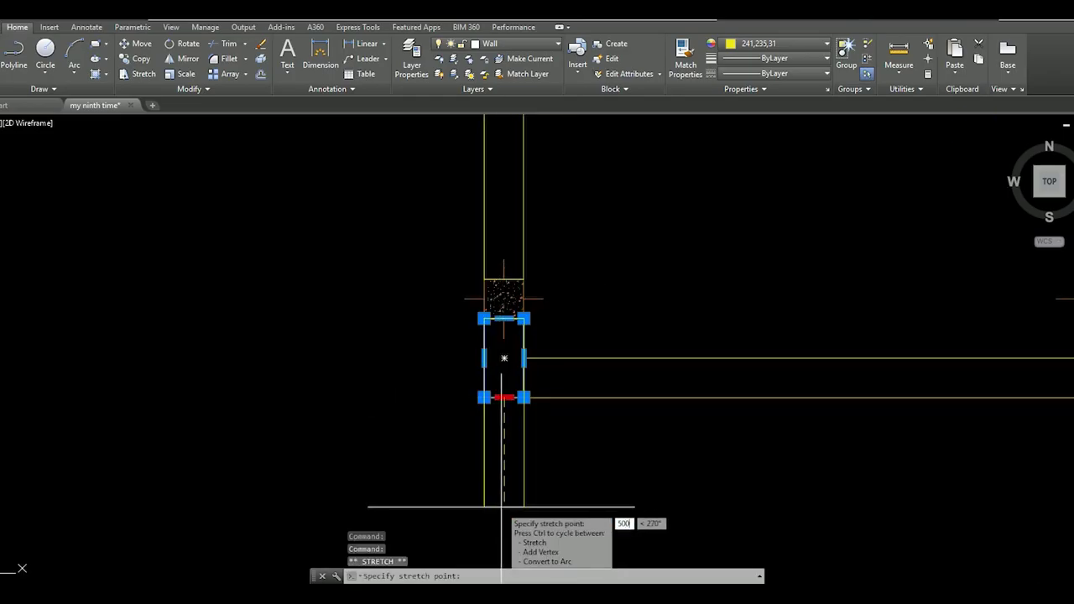
key(Return)
scroll(501, 507, down, 2)
Copy the wall rectangle (CO) to the right-hand column
text(co)
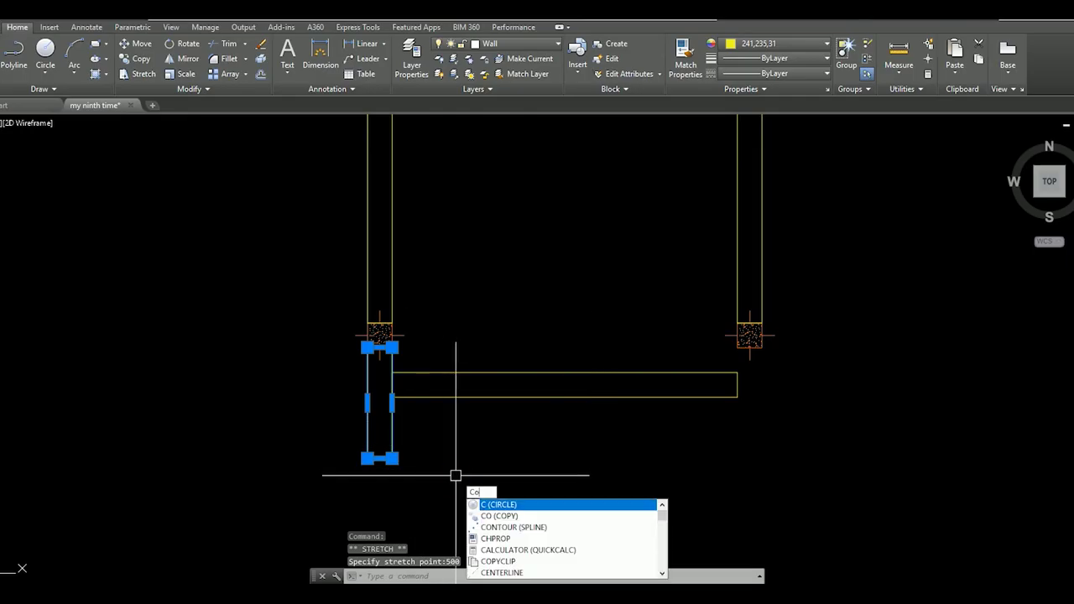
key(Return)
click(374, 372)
scroll(767, 343, up, 3)
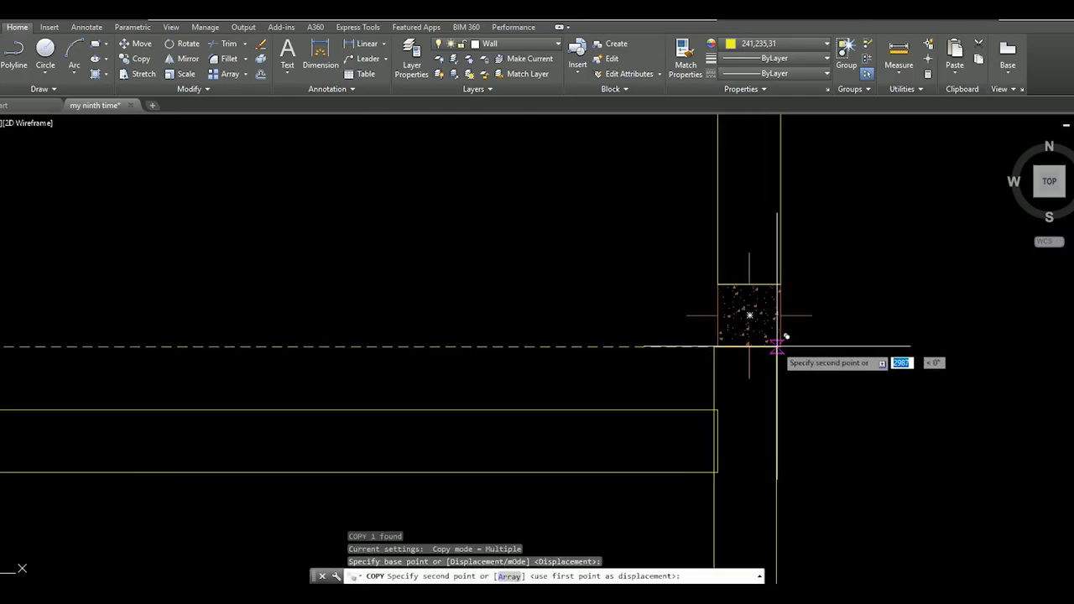
click(775, 339)
scroll(663, 414, down, 3)
key(Escape)
Copy the crossbar wall from a column corner to the next column
scroll(553, 377, down, 1)
scroll(554, 378, up, 2)
middle_drag(594, 410, 566, 425)
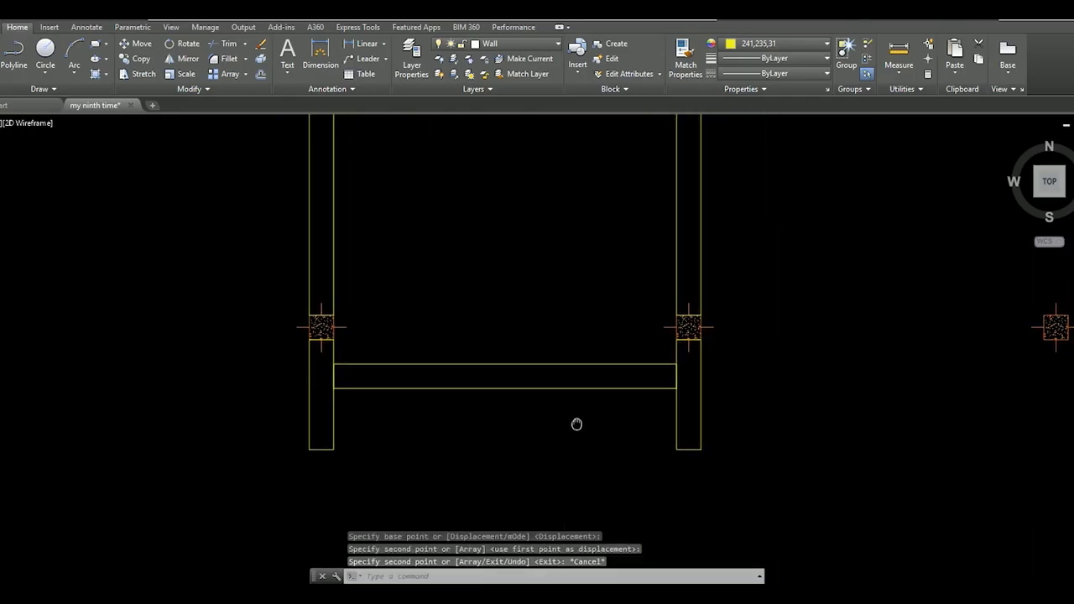
scroll(536, 361, down, 3)
scroll(537, 352, up, 2)
scroll(559, 360, up, 1)
scroll(562, 352, up, 2)
middle_drag(570, 333, 559, 335)
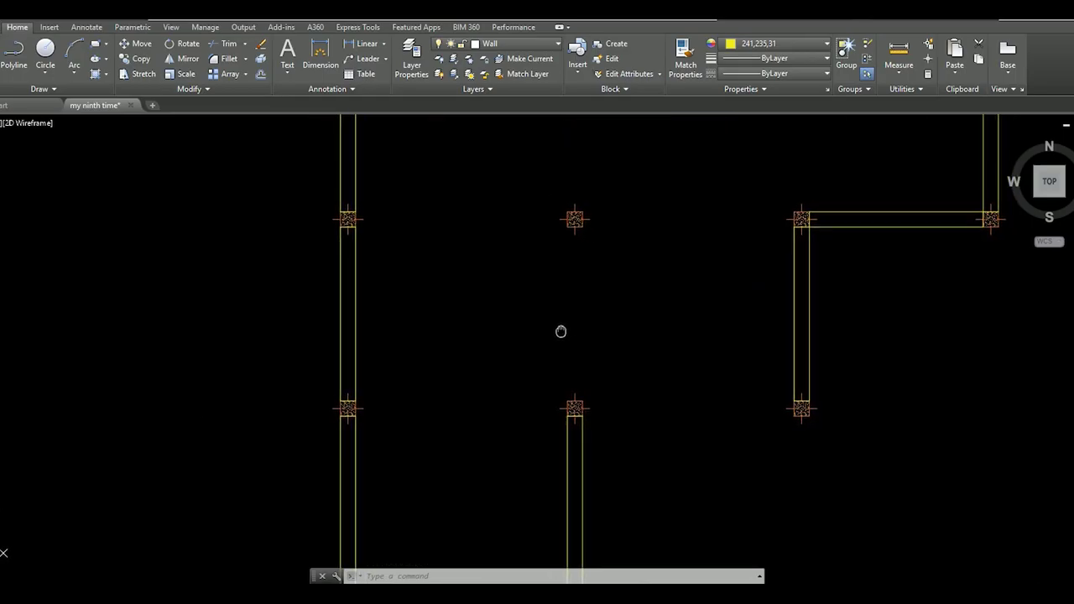
scroll(578, 377, down, 2)
click(545, 460)
text(co)
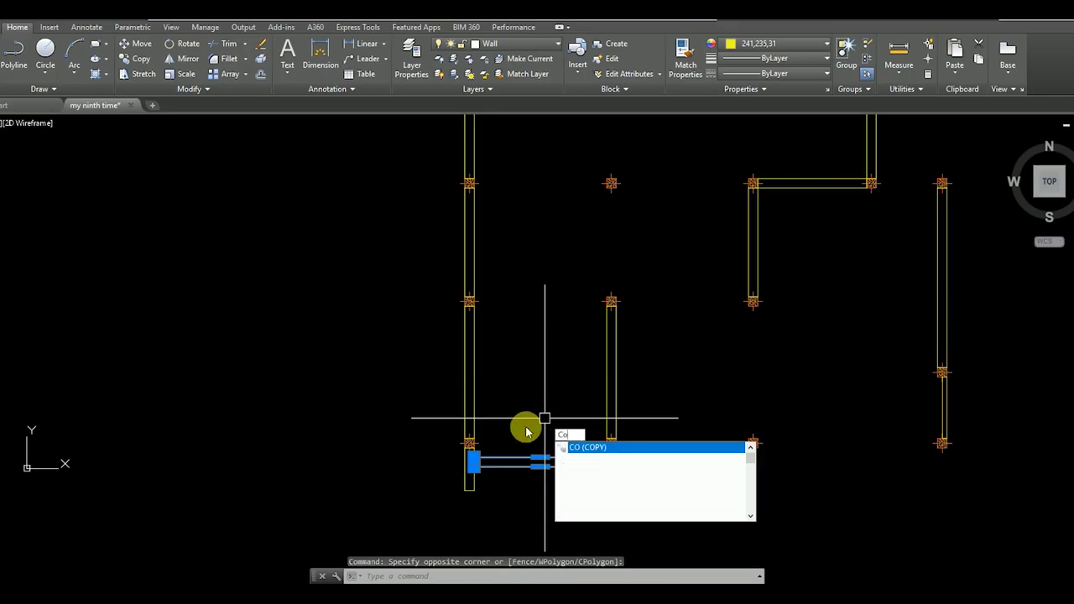
key(Return)
scroll(537, 420, up, 3)
scroll(514, 252, down, 2)
click(514, 382)
scroll(514, 226, up, 3)
scroll(472, 185, up, 1)
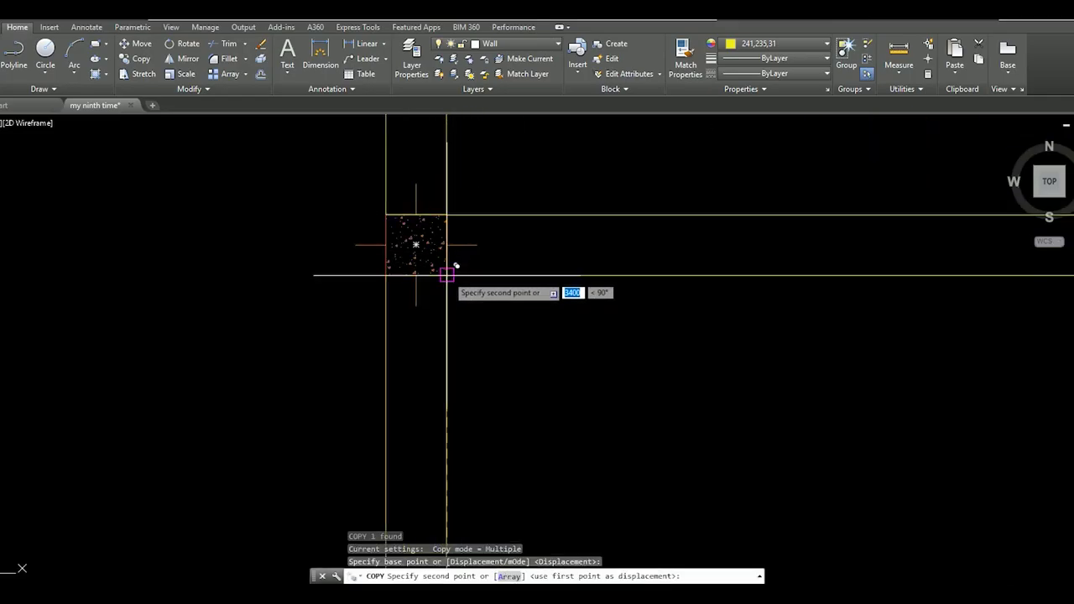
click(448, 259)
key(Escape)
Window-select a wall and start stretching its end, then cancel the stretch
drag(718, 249, 606, 276)
click(610, 291)
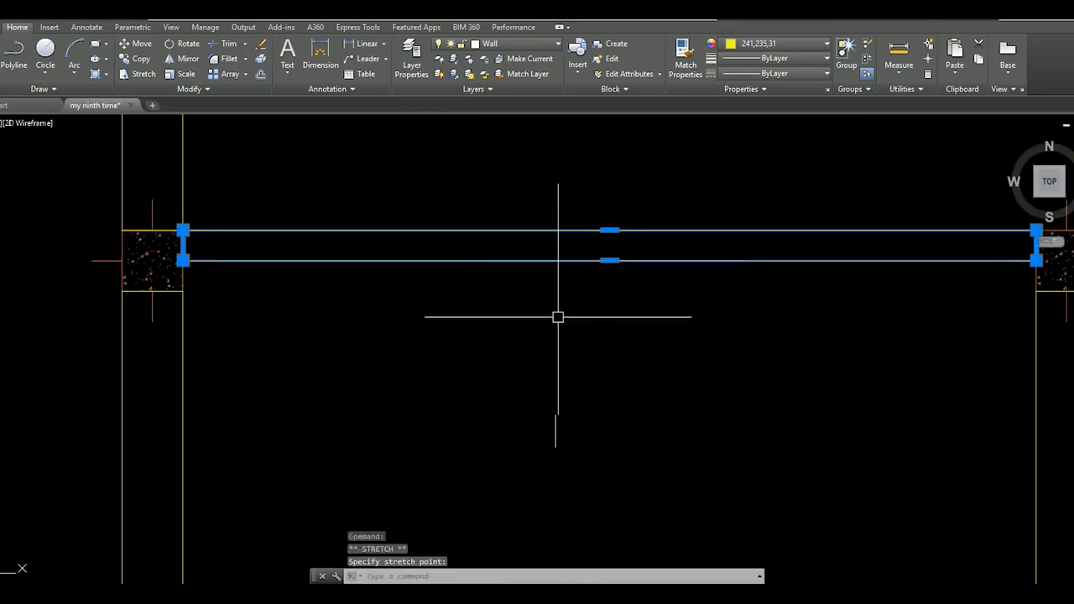
key(Escape)
scroll(537, 278, down, 2)
scroll(537, 278, down, 3)
mouse_move(537, 278)
middle_down()
mouse_move(640, 276)
mouse_move(621, 334)
mouse_move(627, 296)
middle_up()
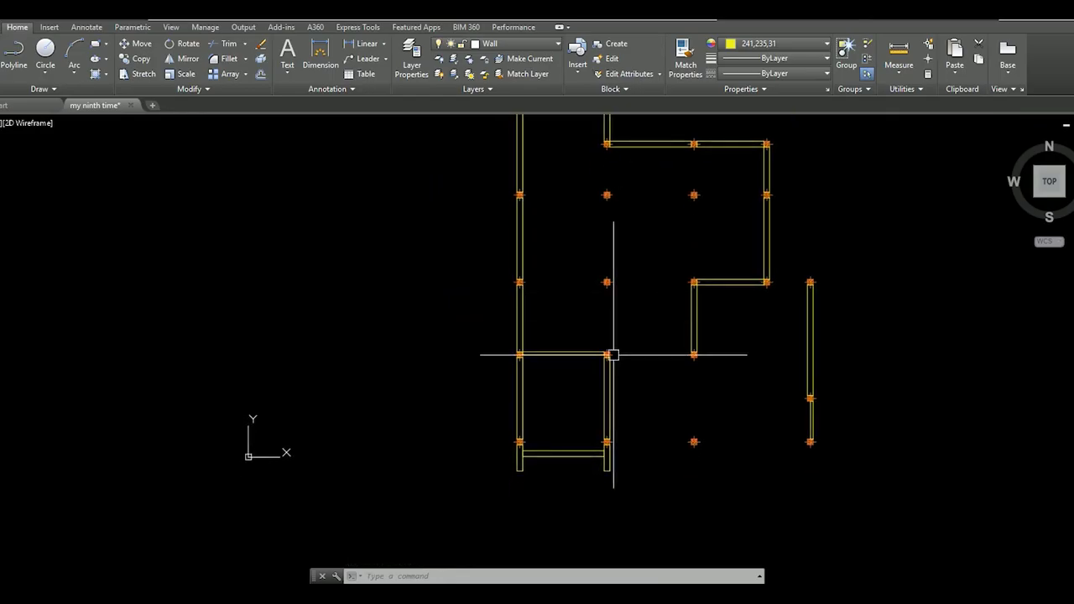
Copy the selected wall from its corner to the next column
text(co)
key(Return)
scroll(616, 337, up, 4)
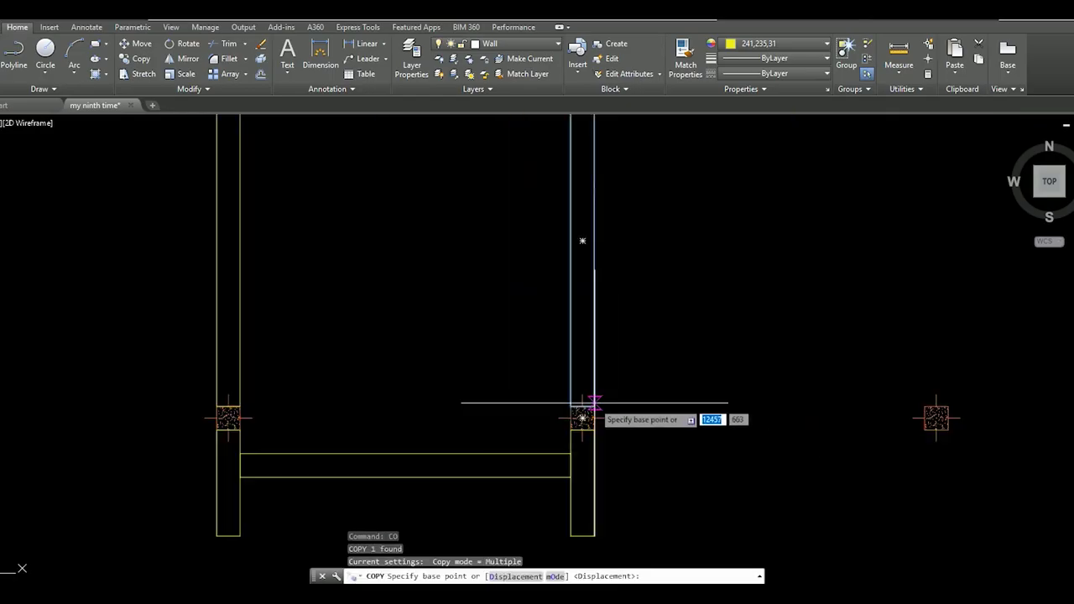
click(580, 410)
scroll(576, 361, up, 4)
click(576, 360)
scroll(576, 361, down, 5)
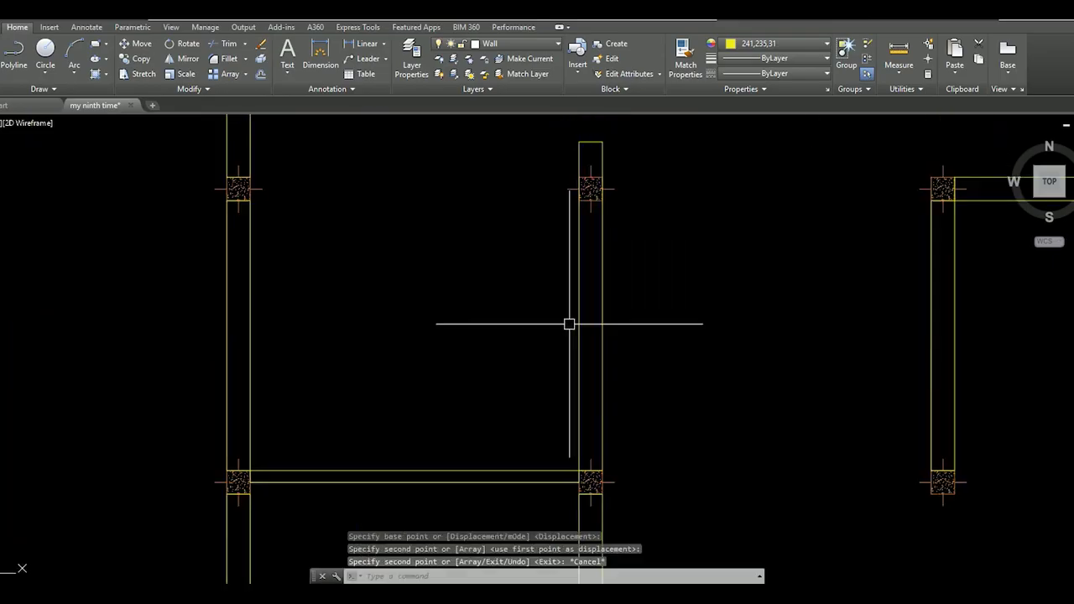
key(Escape)
Abandon a wall end stretch and bring the right-hand block into view
click(580, 316)
click(582, 305)
middle_drag(625, 264, 628, 316)
scroll(568, 215, up, 3)
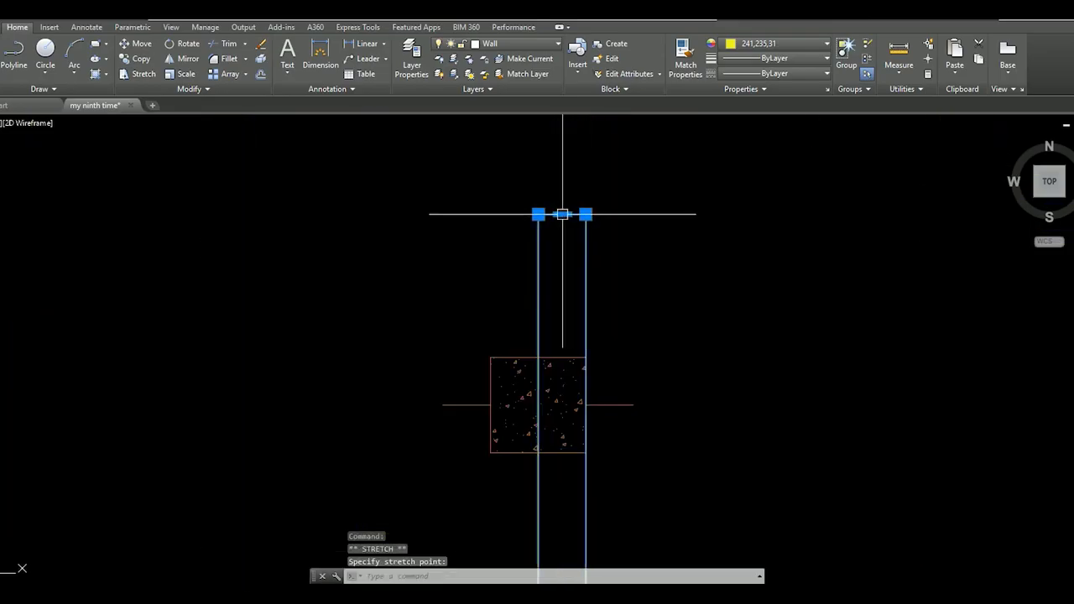
scroll(558, 352, down, 2)
scroll(572, 330, up, 4)
key(Escape)
scroll(571, 319, down, 3)
scroll(582, 367, down, 3)
scroll(612, 383, up, 3)
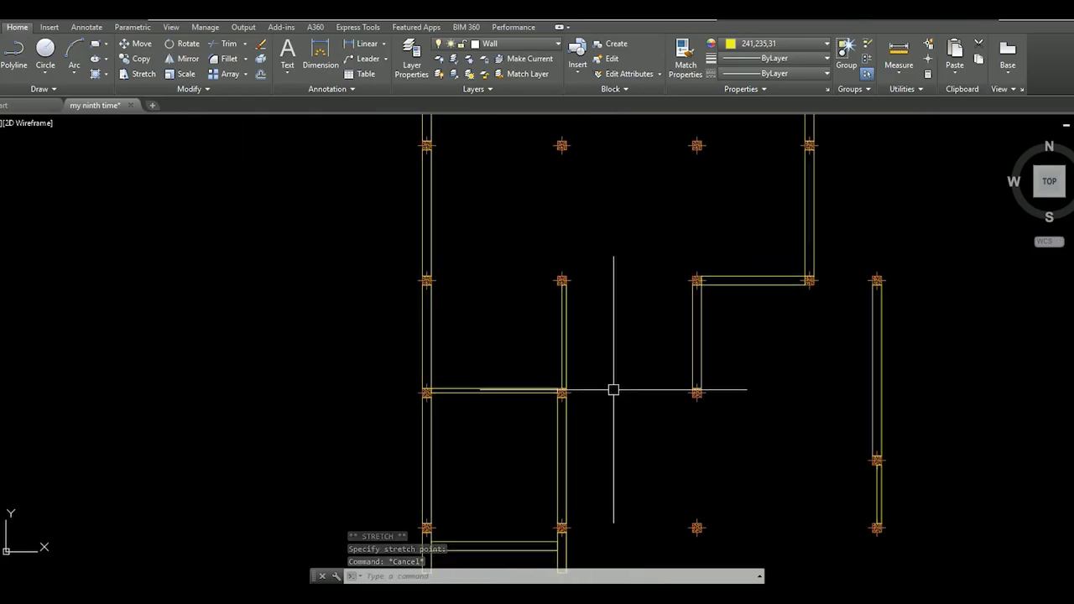
scroll(556, 338, up, 2)
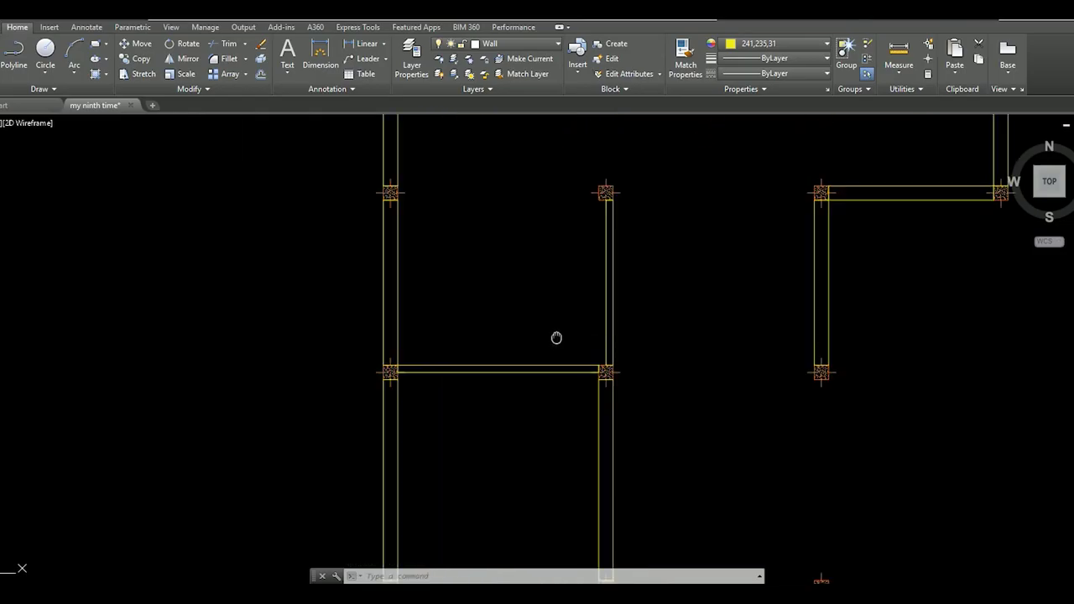
middle_drag(556, 338, 588, 371)
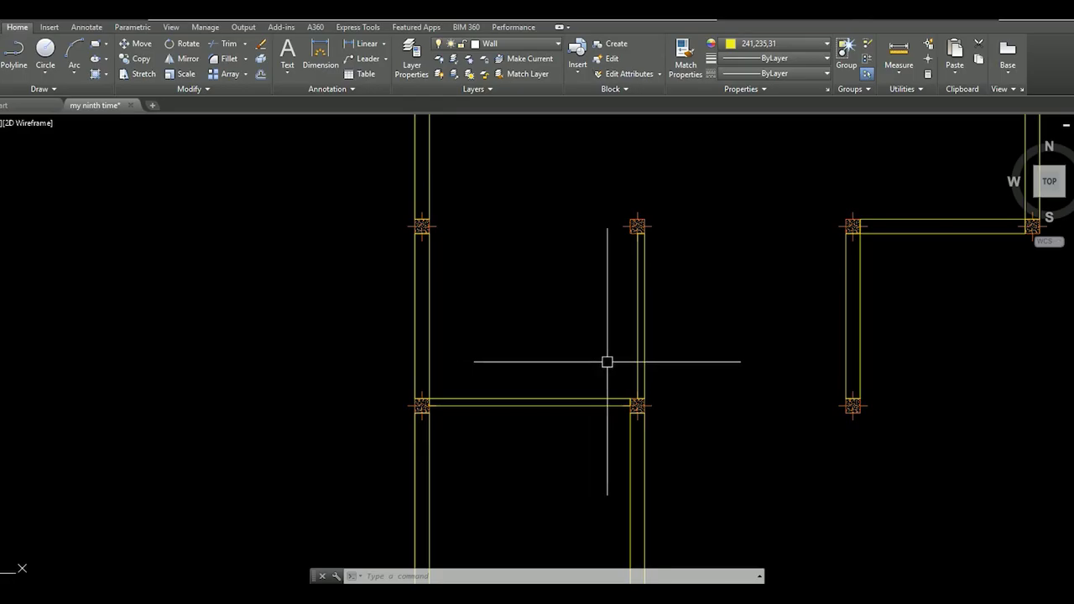
scroll(687, 339, down, 2)
middle_drag(676, 355, 609, 400)
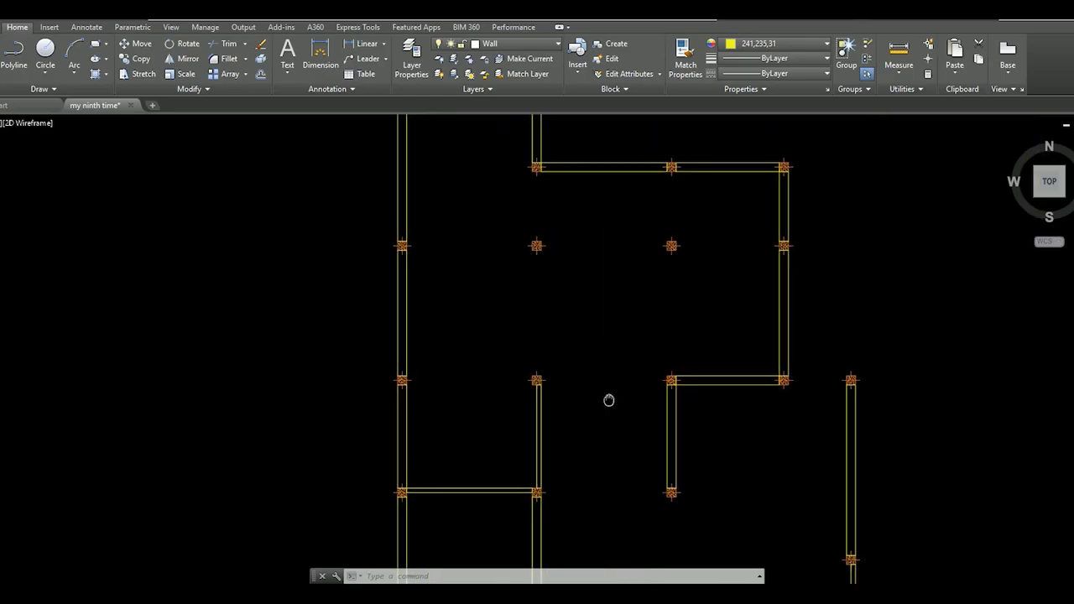
middle_drag(655, 374, 659, 382)
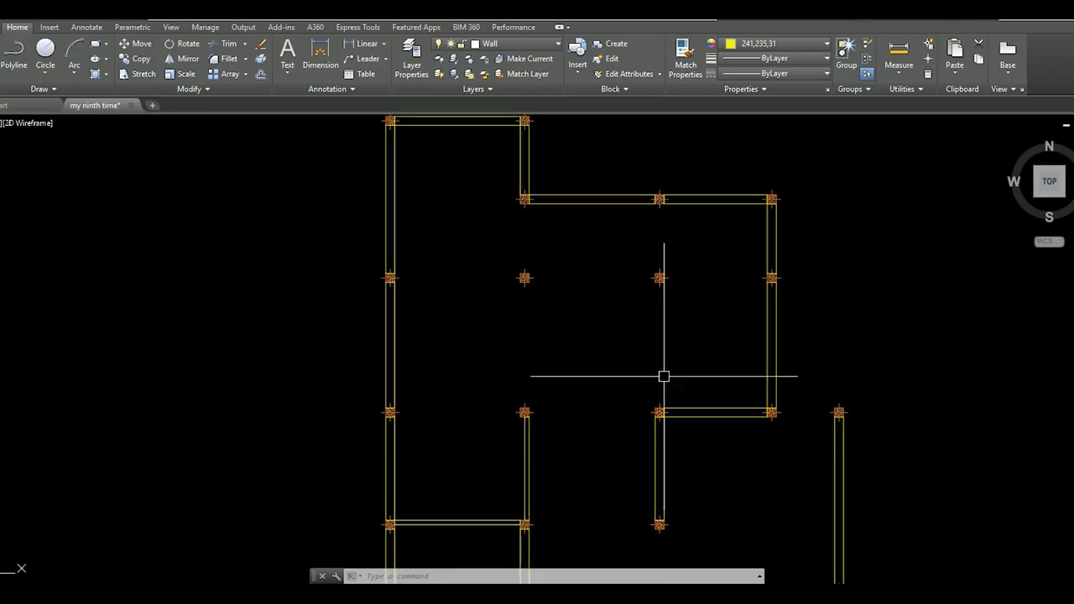
scroll(680, 366, up, 2)
scroll(685, 352, down, 2)
Copy the right wall from its column corner into the right-hand room
click(754, 344)
click(727, 353)
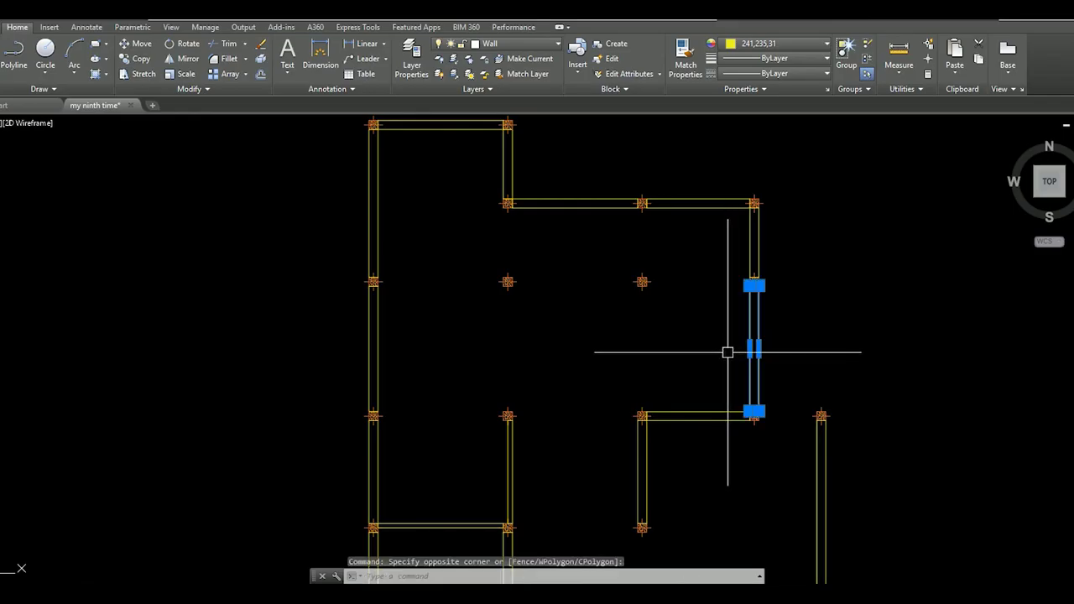
text(co)
key(Return)
scroll(822, 426, up, 2)
click(750, 416)
scroll(599, 417, up, 2)
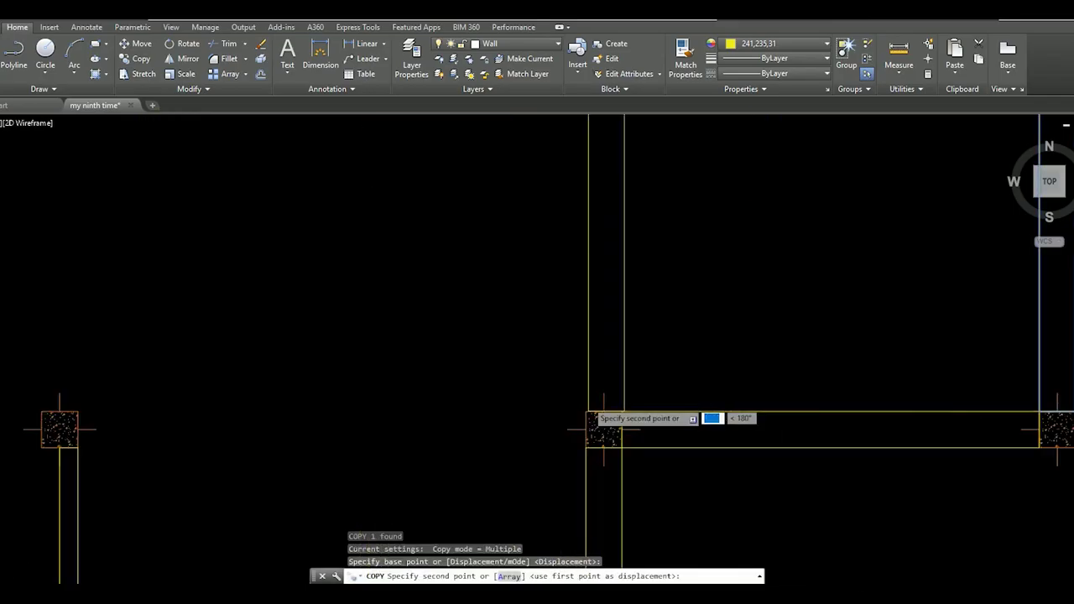
scroll(585, 412, up, 1)
scroll(583, 417, down, 4)
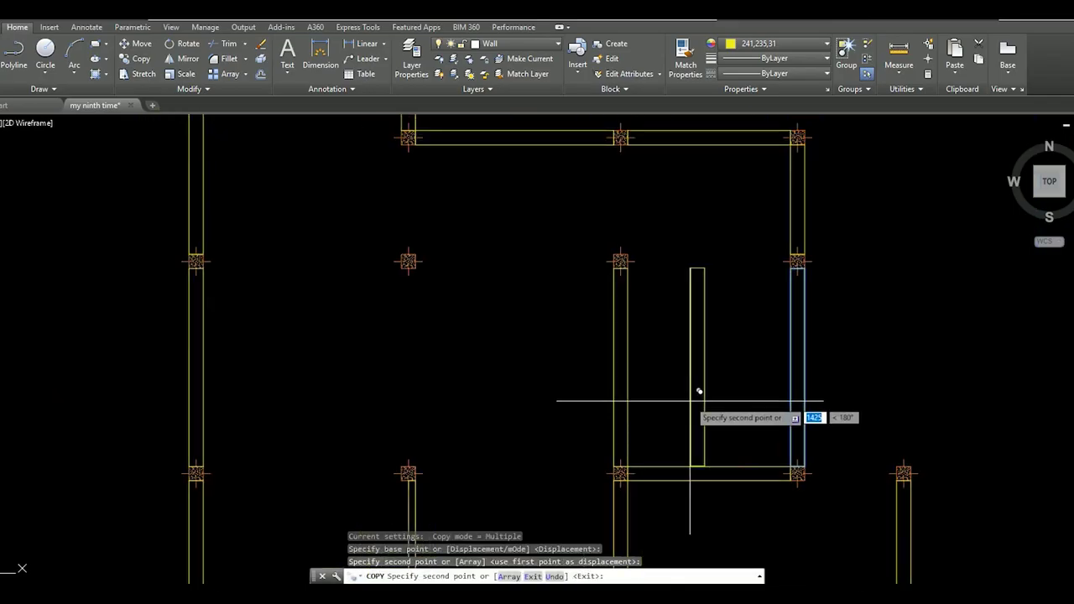
click(632, 370)
key(Escape)
Adjust the end grip of a wall in the right-hand room
scroll(633, 369, up, 3)
click(621, 360)
click(621, 378)
scroll(675, 369, down, 4)
middle_drag(679, 369, 672, 380)
key(Escape)
Copy the selected wall from its end point to a new position
text(co)
key(Return)
scroll(638, 428, up, 4)
click(621, 474)
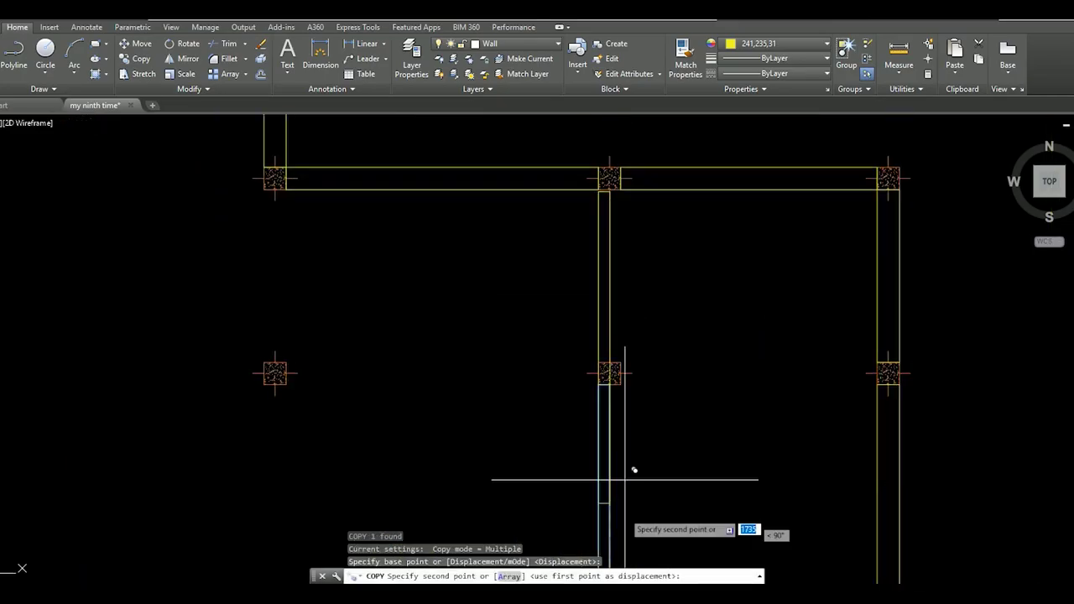
scroll(624, 480, up, 2)
click(638, 369)
key(Escape)
Select another wall, start a grip stretch, then cancel it
scroll(625, 277, down, 2)
click(625, 277)
scroll(625, 278, down, 1)
click(571, 259)
scroll(614, 450, up, 4)
scroll(614, 450, down, 4)
key(Escape)
scroll(599, 384, up, 3)
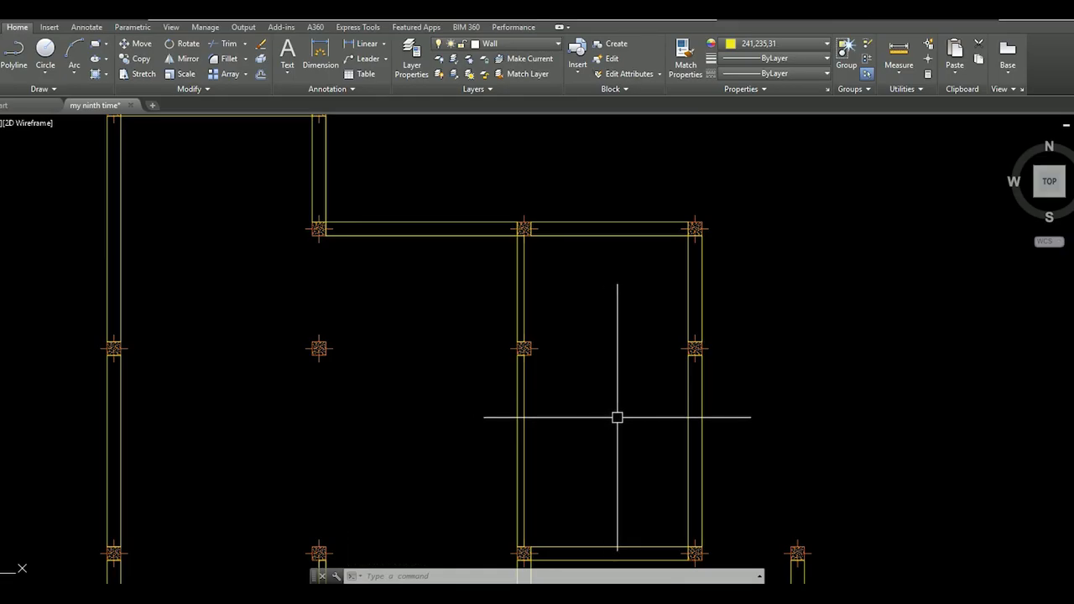
Copy the bottom wall across the right room's middle column row as a cross wall
middle_drag(611, 426, 616, 341)
click(635, 514)
click(604, 395)
text(co)
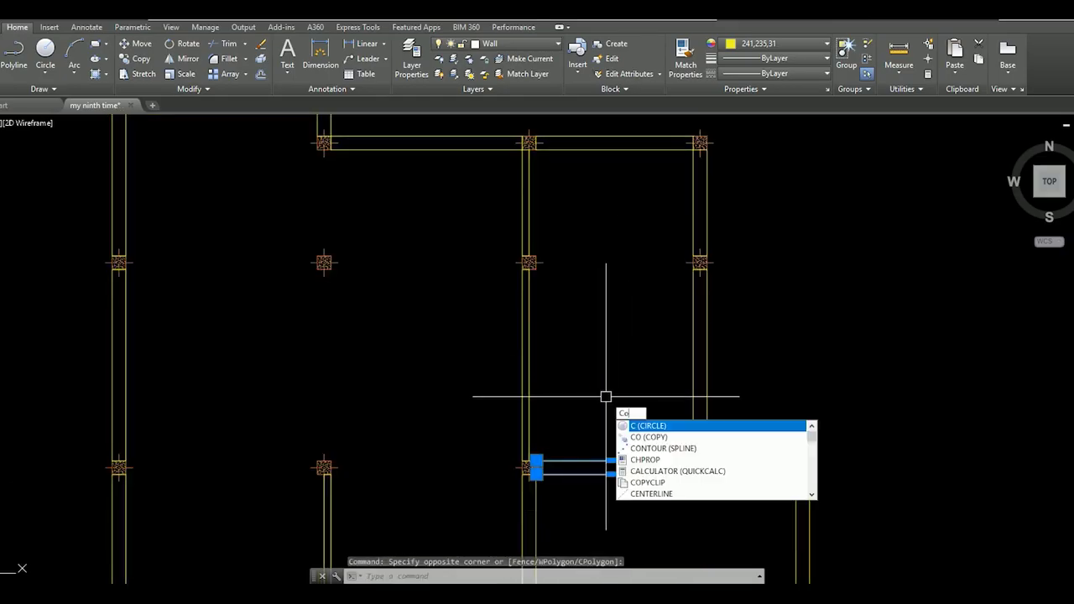
key(Return)
click(538, 468)
scroll(537, 252, up, 4)
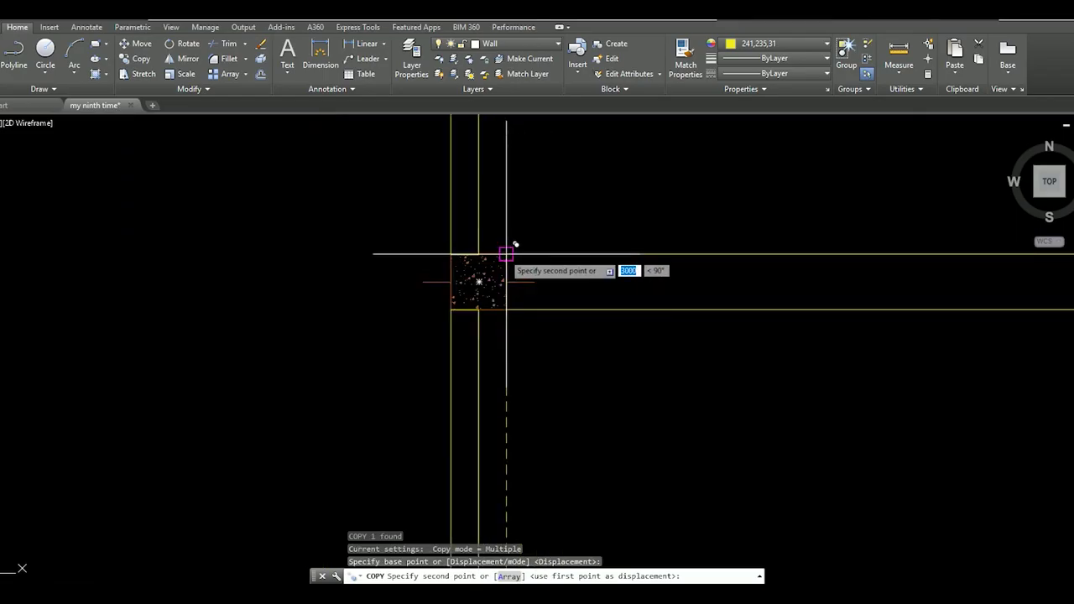
scroll(587, 311, down, 3)
click(601, 326)
click(587, 312)
click(582, 310)
Cancel the stretch and copy the short vertical top wall down to a new spot
key(Escape)
scroll(582, 310, down, 3)
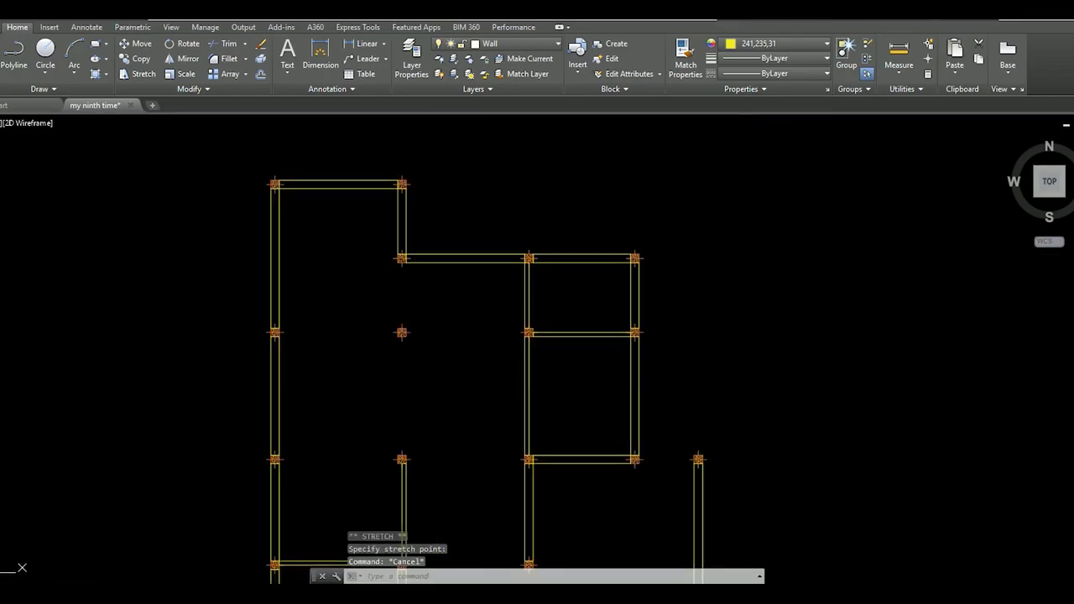
middle_drag(597, 384, 600, 351)
scroll(596, 332, up, 2)
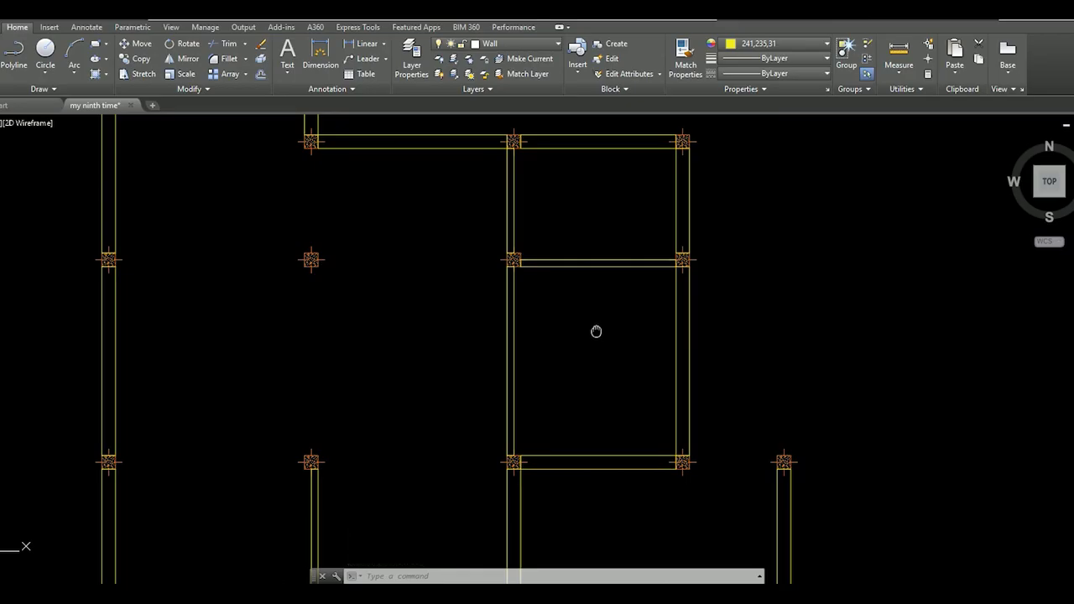
middle_drag(596, 331, 654, 315)
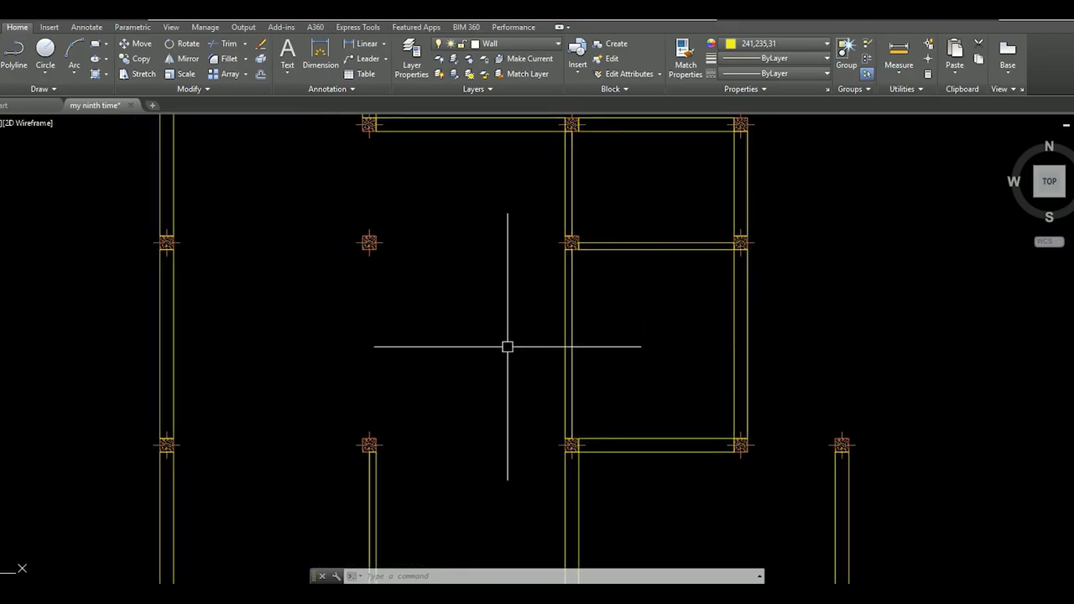
middle_drag(511, 350, 616, 364)
middle_drag(539, 175, 551, 263)
drag(552, 263, 486, 202)
middle_drag(560, 197, 569, 270)
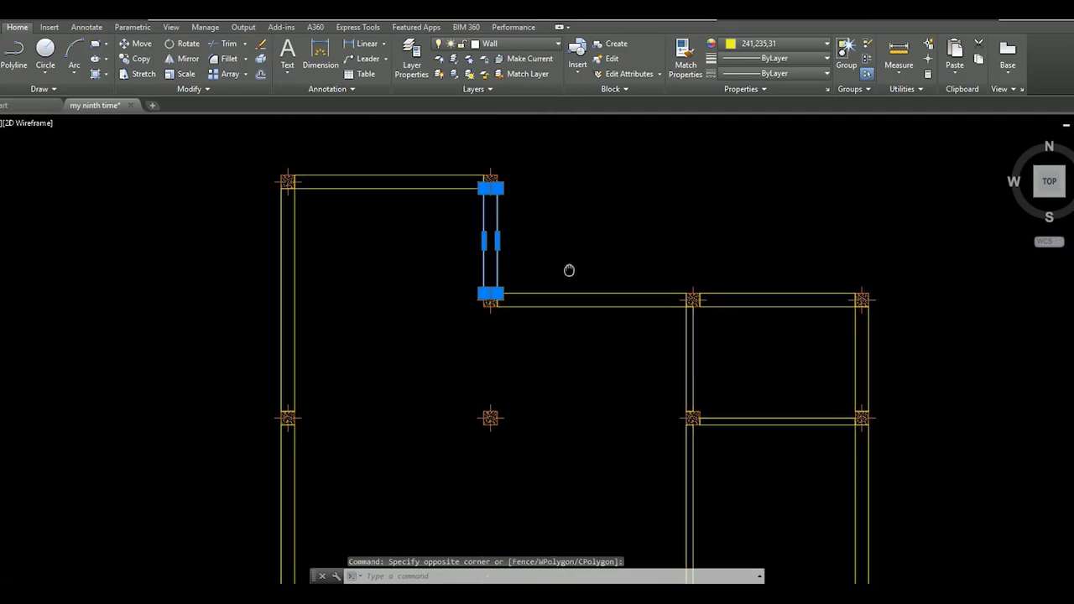
text(co)
key(Return)
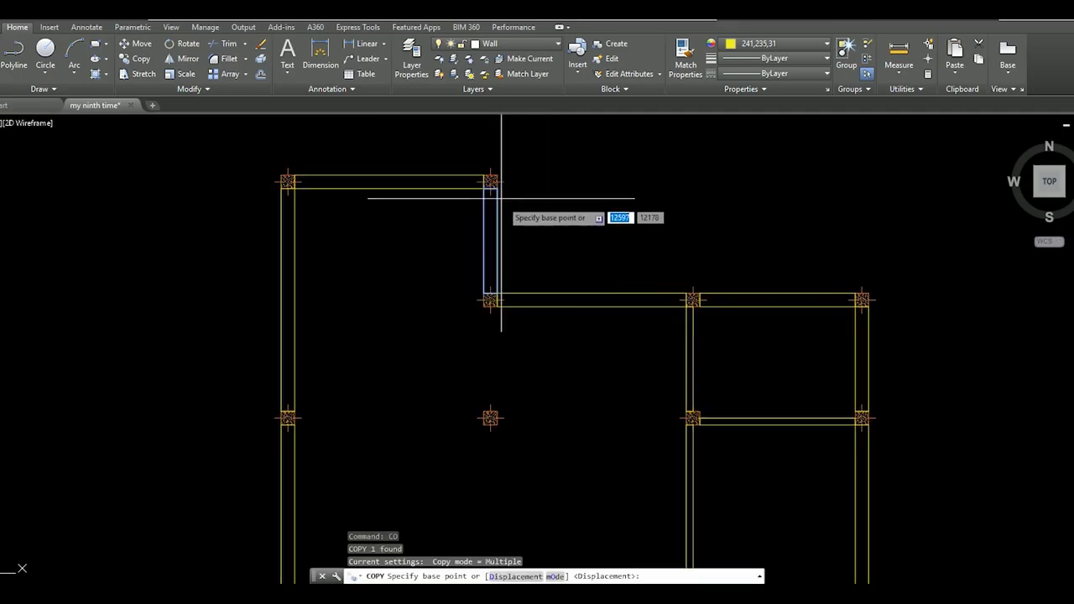
click(491, 185)
scroll(491, 283, up, 4)
click(491, 284)
key(Escape)
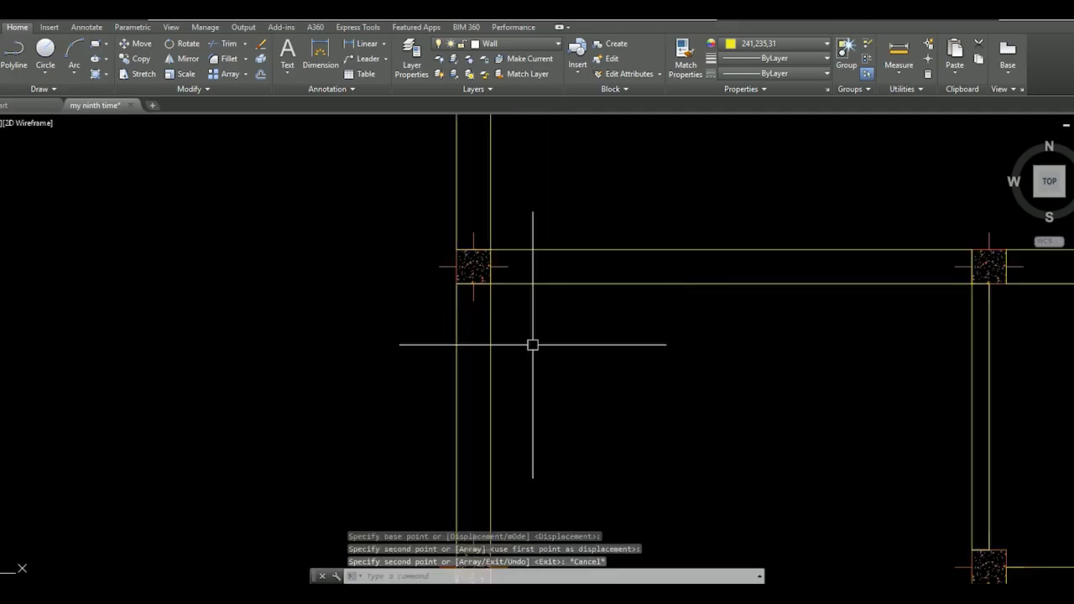
Copy the short horizontal wall up so it sits against the column
scroll(532, 343, down, 3)
scroll(548, 343, up, 2)
middle_drag(549, 343, 572, 255)
scroll(549, 341, down, 4)
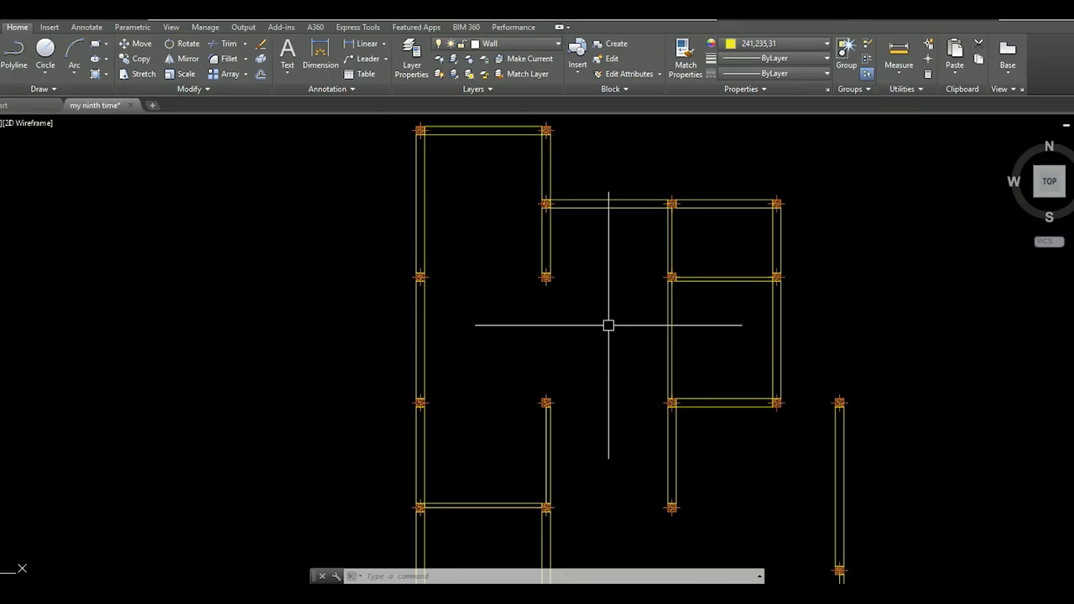
scroll(608, 326, down, 2)
scroll(575, 316, up, 2)
scroll(590, 313, down, 4)
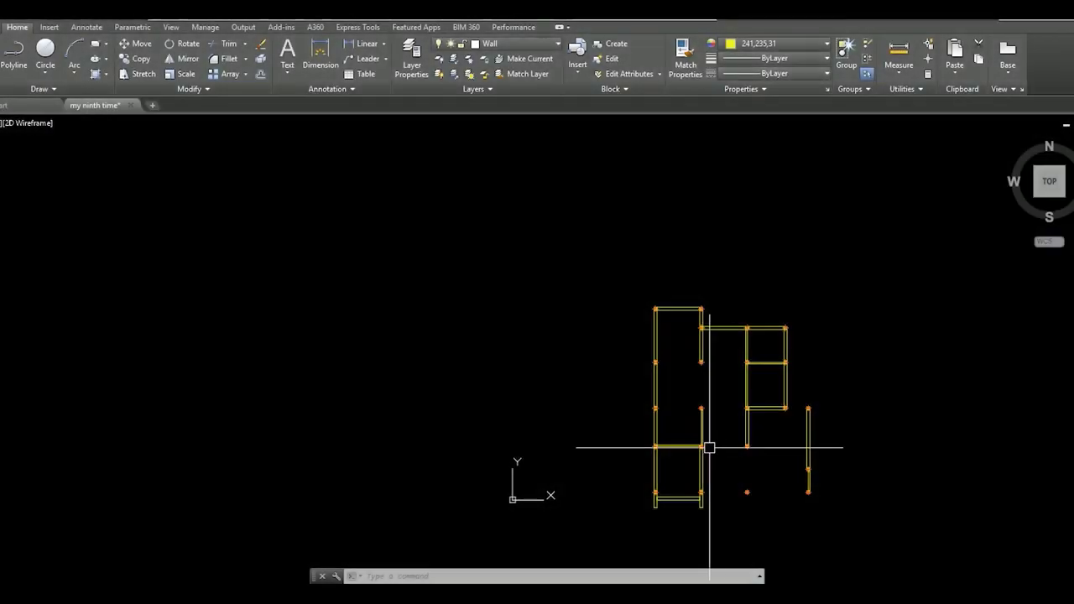
scroll(709, 447, up, 2)
click(683, 451)
scroll(671, 403, up, 2)
text(o)
key(Return)
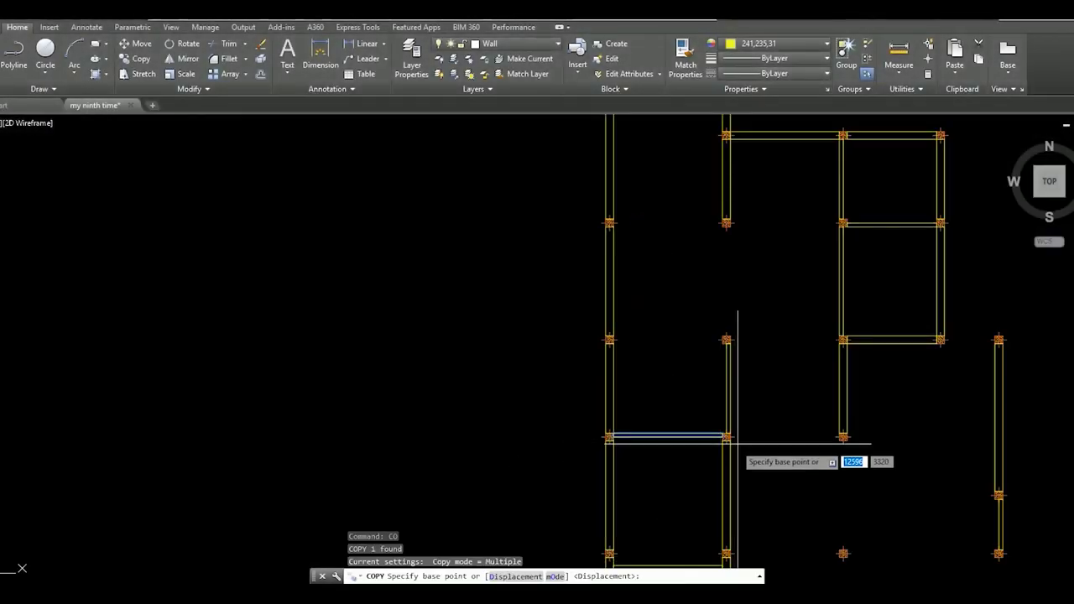
scroll(671, 394, up, 4)
click(702, 402)
scroll(743, 302, down, 2)
scroll(714, 260, up, 3)
click(709, 260)
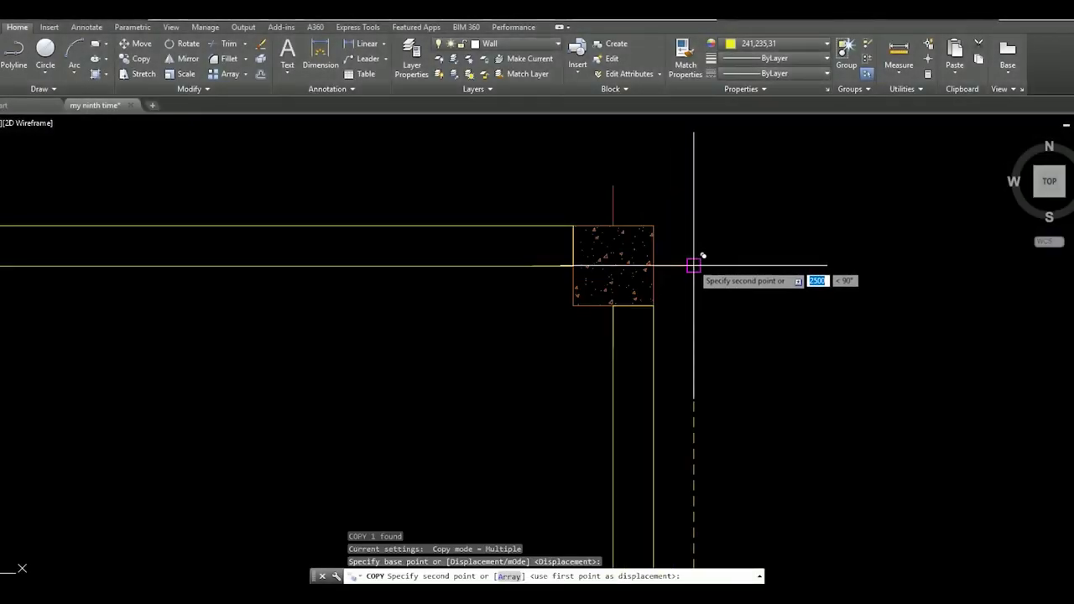
scroll(713, 243, down, 2)
key(Escape)
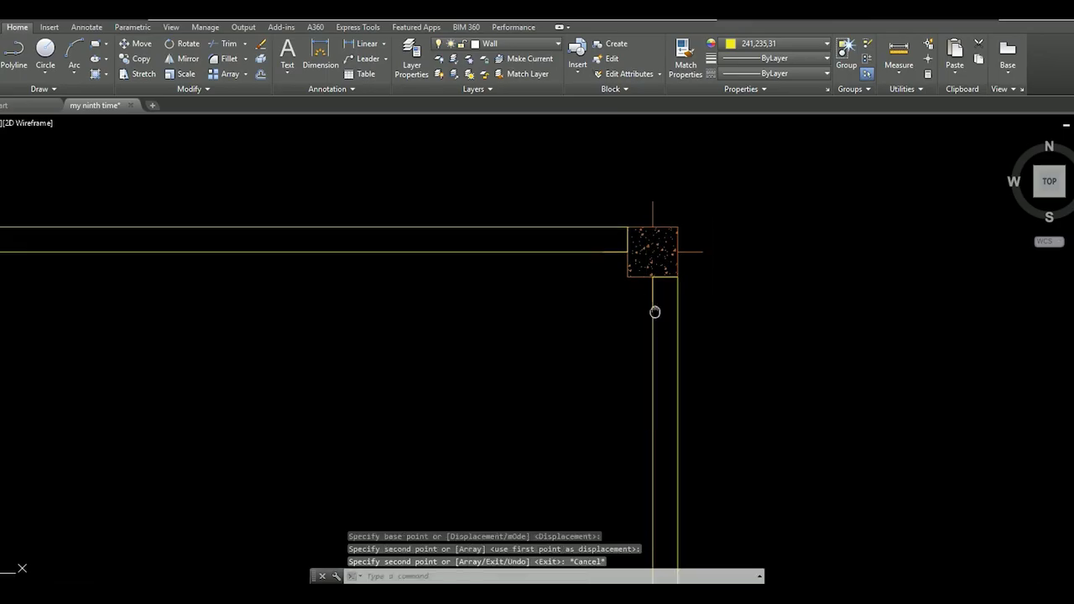
scroll(646, 310, down, 2)
Move the wall between the two columns to align with its column, discarding a stray line
click(638, 299)
text(m)
key(Return)
scroll(780, 323, up, 3)
click(751, 373)
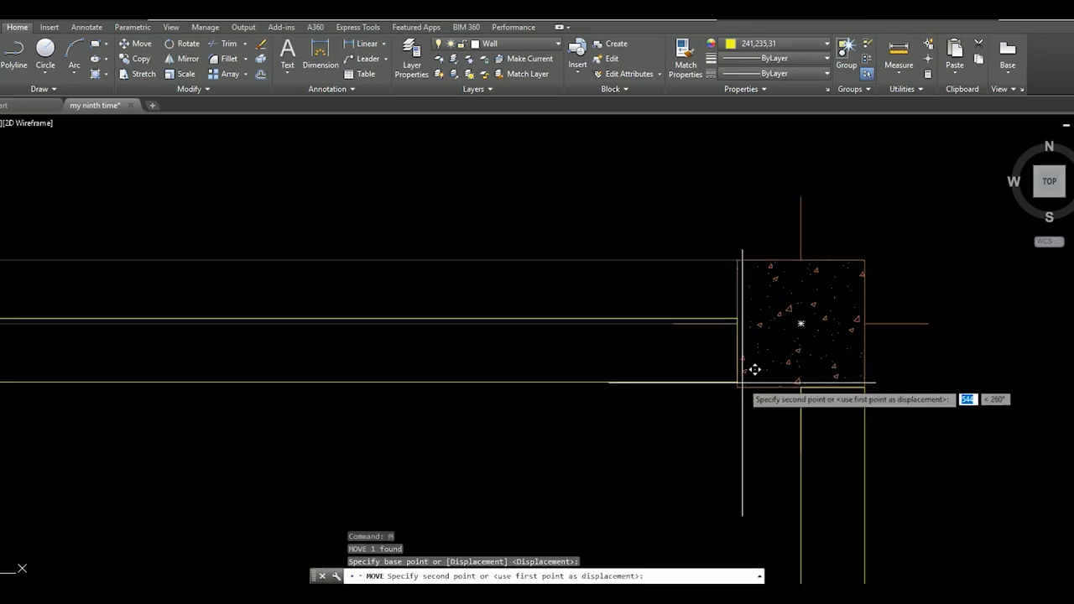
scroll(743, 360, down, 3)
middle_drag(658, 356, 680, 365)
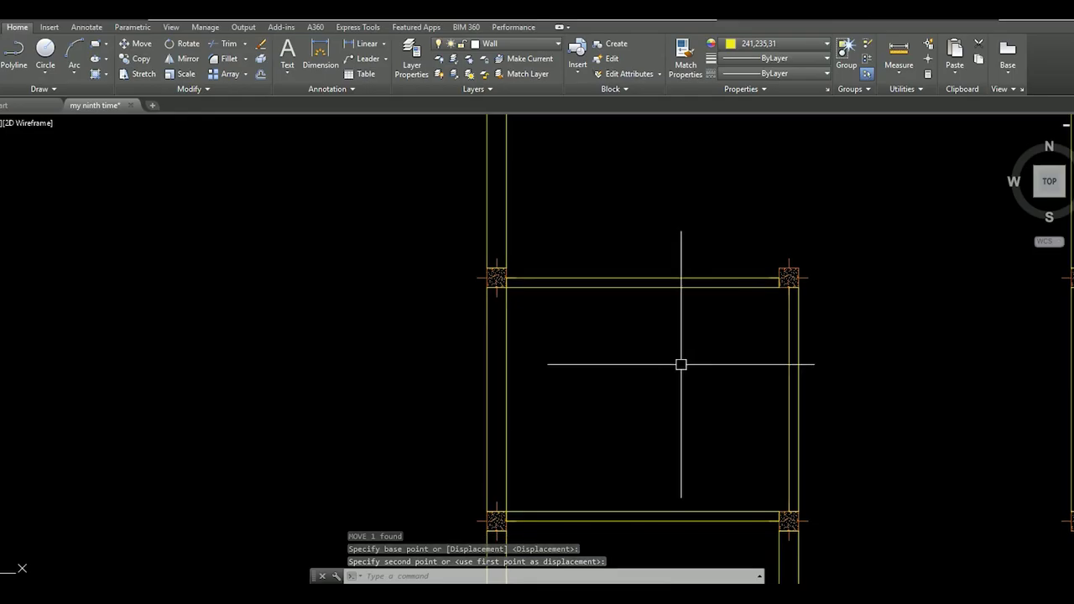
scroll(667, 295, down, 2)
mouse_move(668, 295)
middle_down()
mouse_move(710, 319)
mouse_move(695, 350)
mouse_move(696, 293)
middle_up()
scroll(724, 307, down, 3)
scroll(702, 282, up, 2)
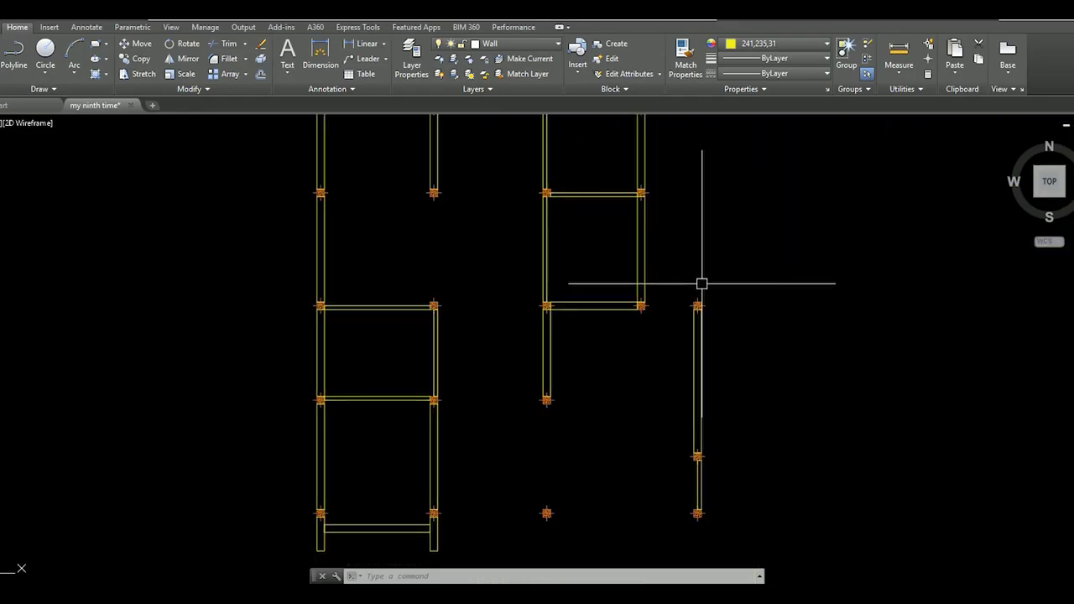
scroll(630, 307, up, 3)
text(l)
key(Return)
click(605, 300)
key(Escape)
scroll(660, 307, down, 3)
scroll(657, 360, down, 3)
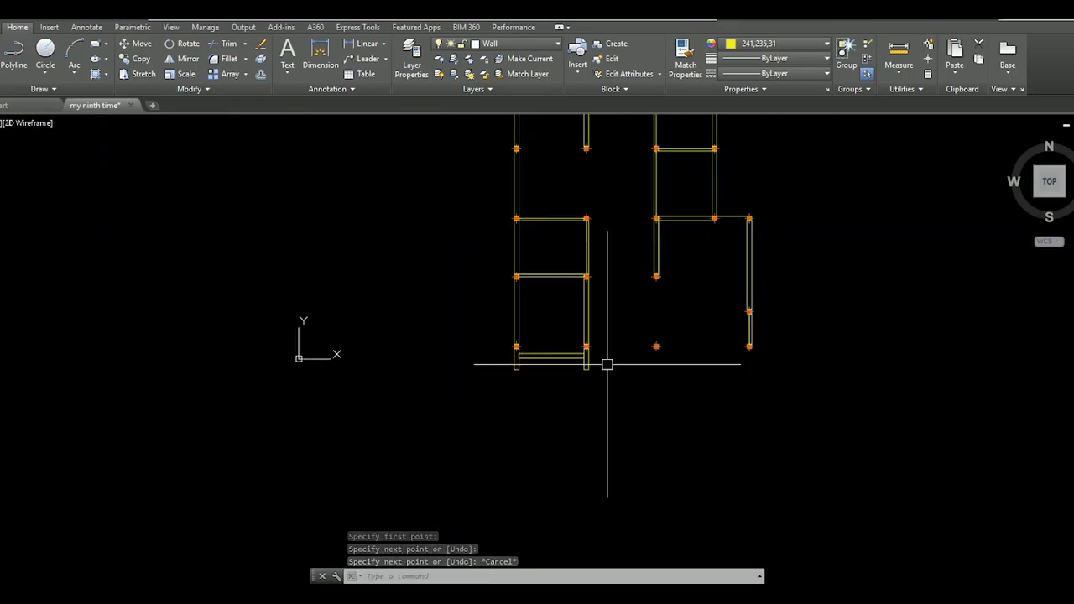
Copy the bottom wall piece from the bottom-left room to the next lower column
middle_drag(667, 366, 704, 343)
click(704, 343)
key(Return)
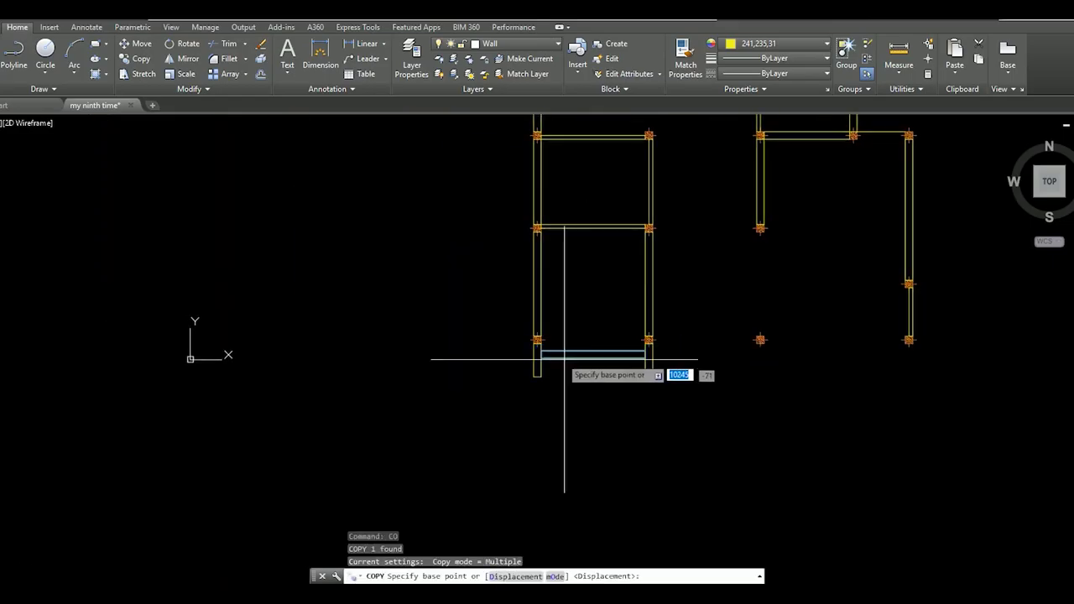
scroll(554, 359, up, 4)
click(498, 355)
middle_drag(858, 355, 631, 303)
click(631, 304)
scroll(621, 344, down, 4)
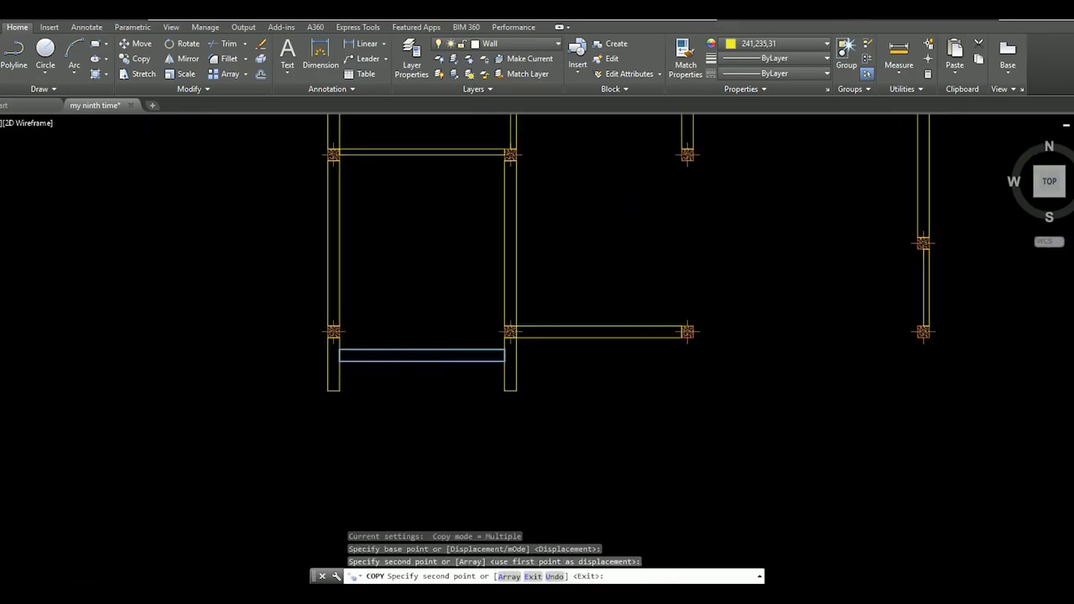
scroll(644, 366, down, 2)
key(Escape)
middle_drag(644, 366, 640, 374)
scroll(639, 378, down, 2)
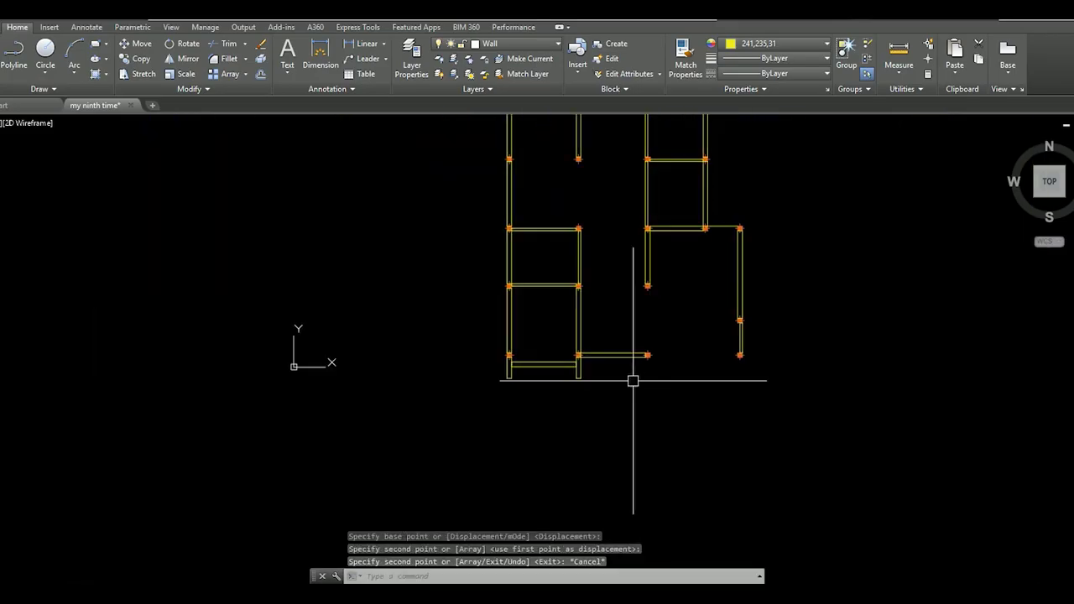
mouse_move(668, 256)
middle_down()
mouse_move(671, 364)
mouse_move(732, 373)
middle_up()
scroll(689, 358, down, 2)
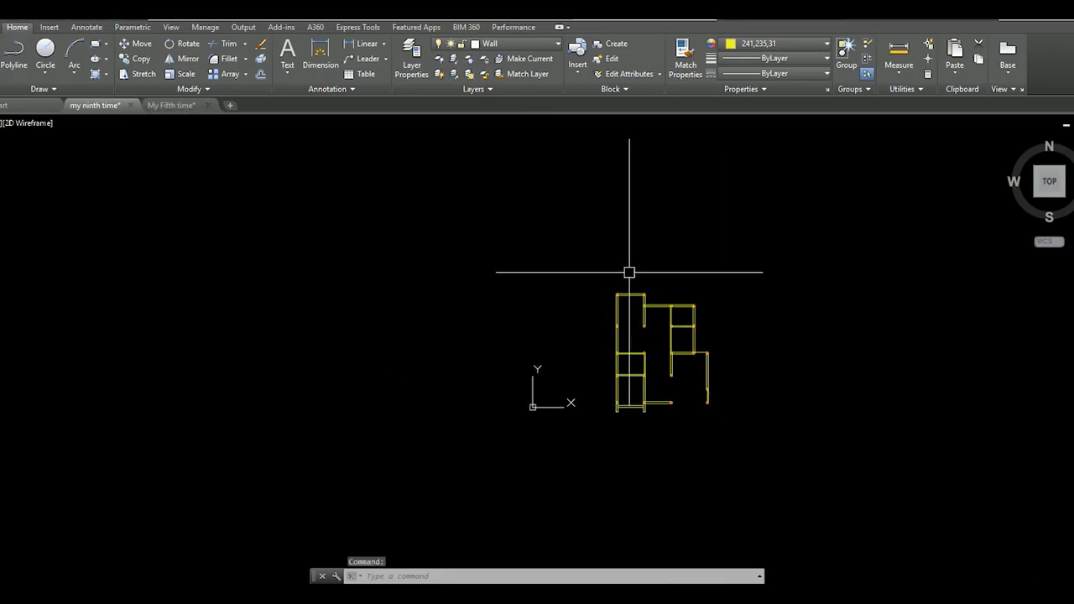
Paste the furniture and car blocks from the other drawing into the plan
key(ctrl+v)
scroll(576, 364, up, 3)
click(539, 360)
scroll(576, 288, down, 2)
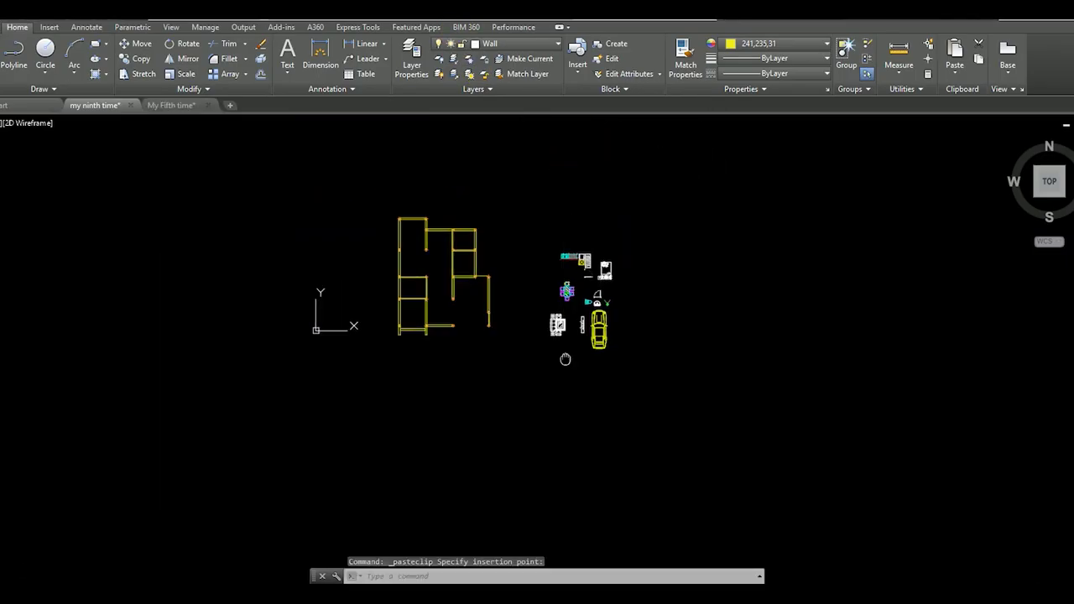
scroll(598, 330, up, 2)
Move the yellow car next to the floor plan
click(598, 330)
click(673, 352)
text(m)
key(Return)
click(676, 354)
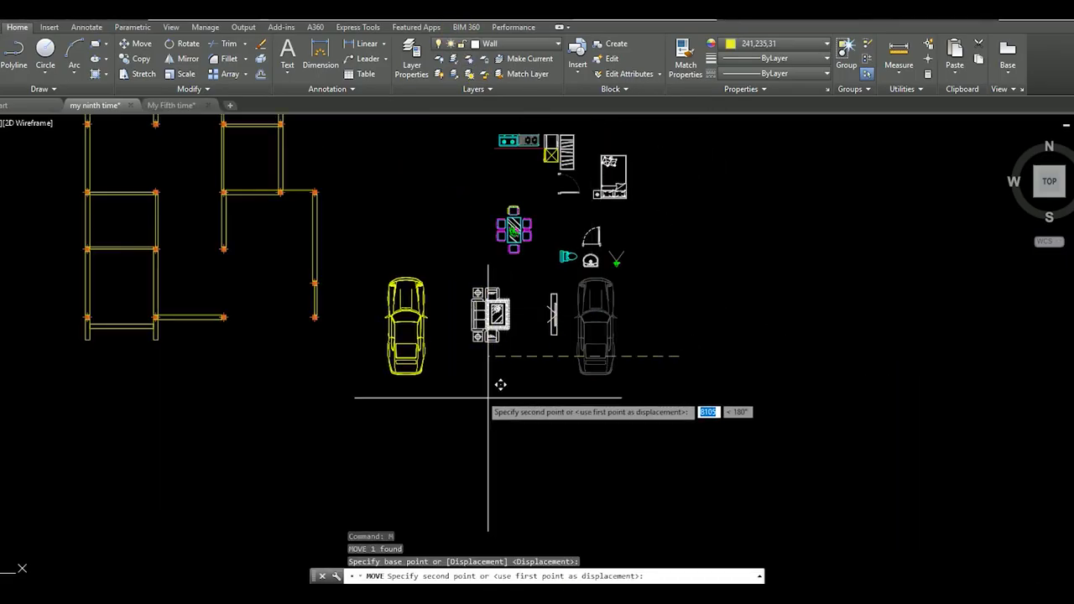
middle_drag(363, 355, 417, 366)
click(400, 366)
Park the yellow car inside the garage bay and fine-tune its final position
click(339, 369)
text(m)
key(Return)
click(382, 382)
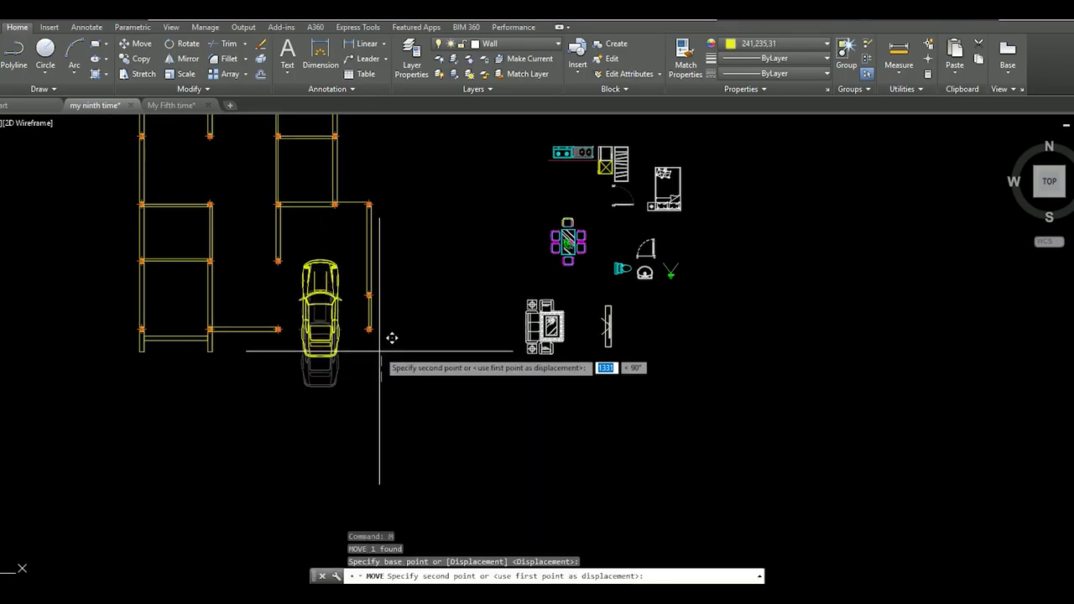
click(416, 297)
scroll(415, 297, down, 3)
scroll(394, 336, up, 4)
click(383, 287)
scroll(403, 400, up, 2)
click(483, 420)
text(m)
key(Return)
click(484, 419)
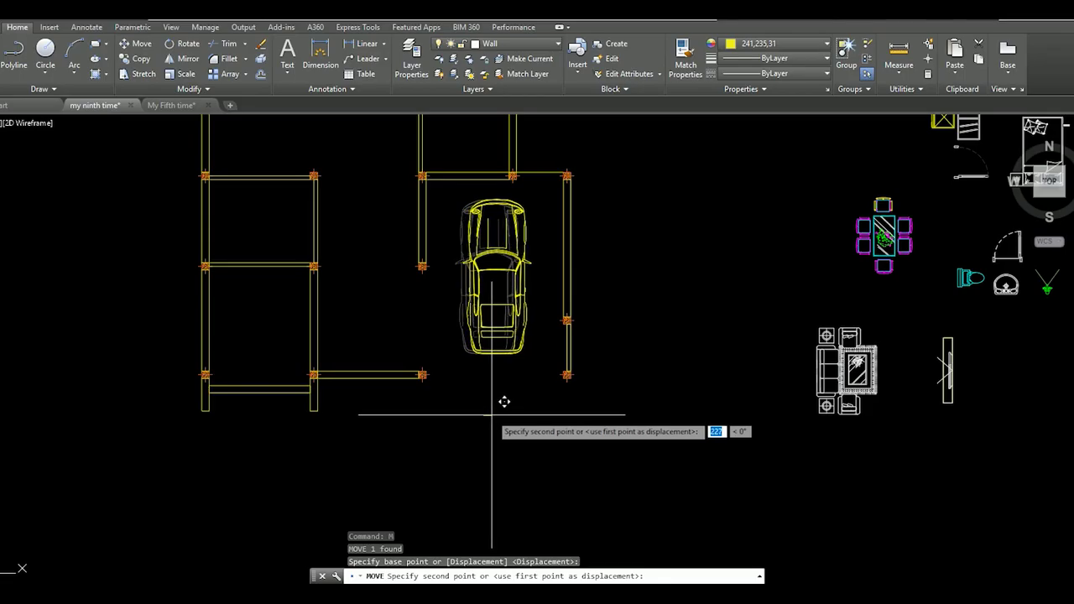
click(491, 415)
scroll(504, 382, down, 3)
scroll(755, 436, up, 3)
Move the sofa set against the wall corner, then shift it upward
click(772, 439)
click(726, 450)
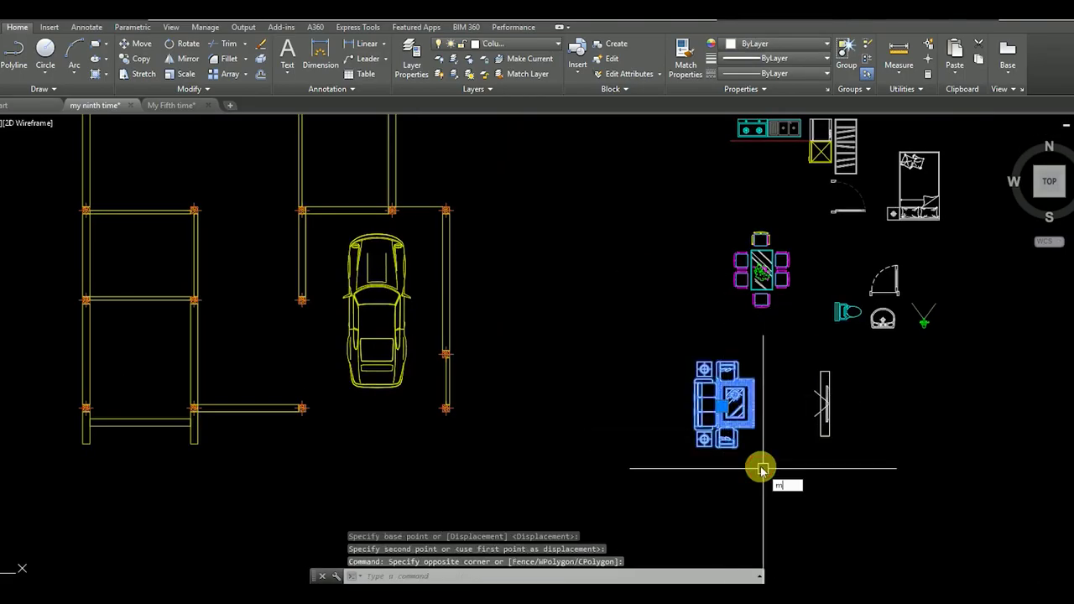
key(Return)
click(761, 468)
middle_drag(373, 416, 520, 403)
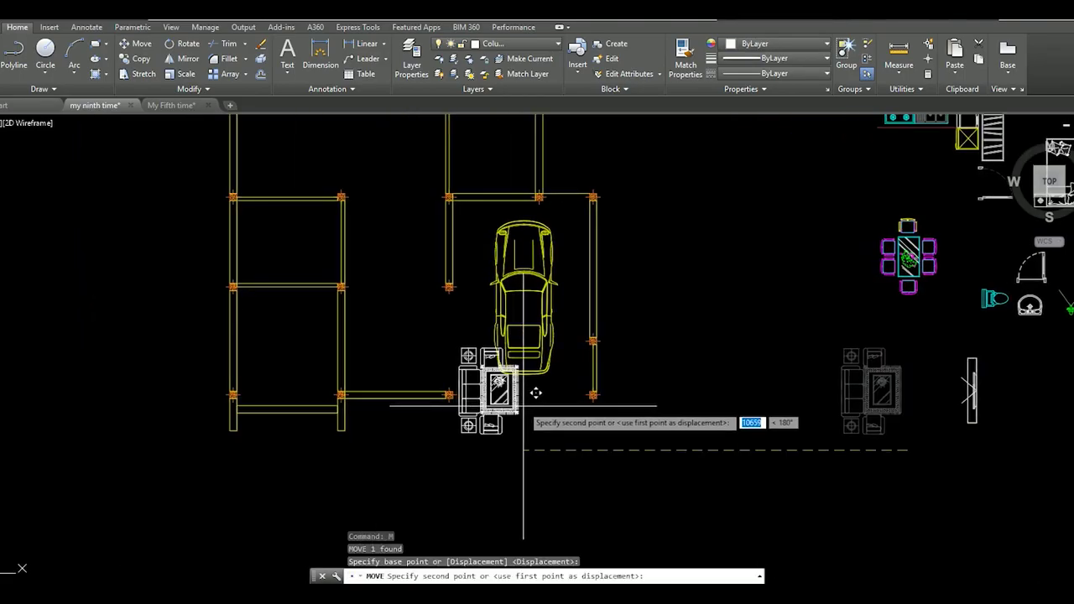
click(447, 411)
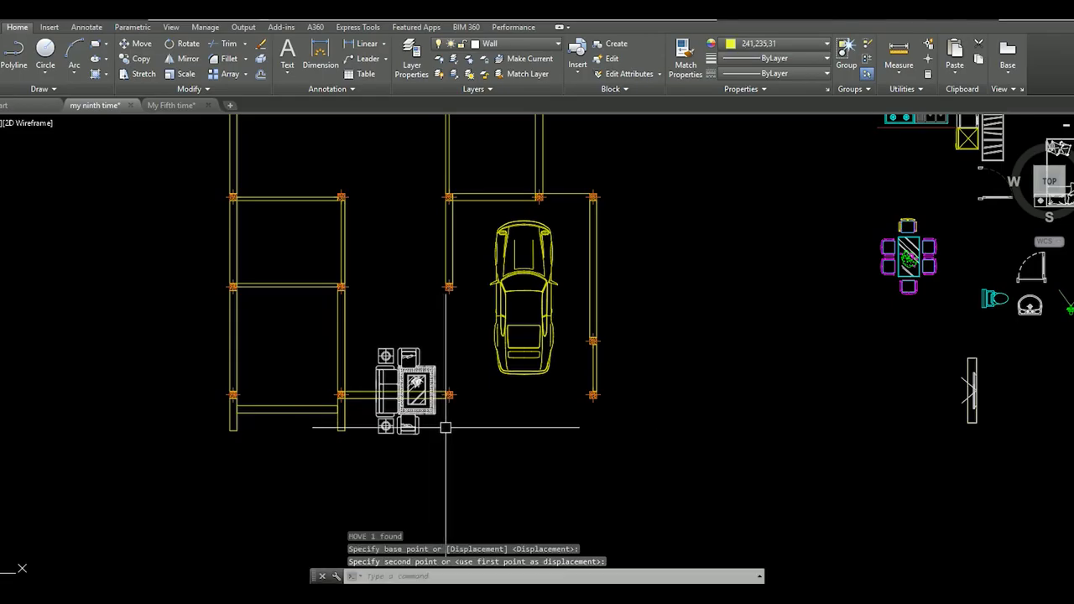
scroll(446, 428, up, 2)
click(394, 272)
click(529, 424)
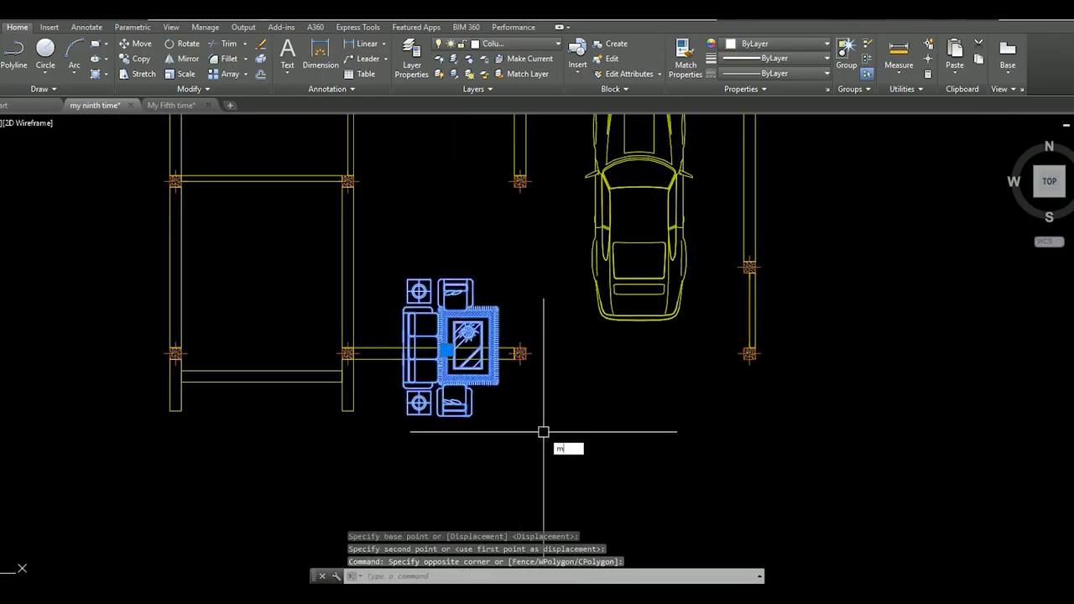
key(Return)
click(544, 432)
click(546, 327)
Mirror the sofa set about a vertical axis, deleting the original
key(Return)
click(490, 277)
click(491, 176)
text(Y)
key(Return)
key(Return)
click(614, 411)
Start copying the wall beside the sofa with CO, then cancel the copy
click(545, 412)
scroll(542, 353, up, 2)
click(361, 327)
click(395, 347)
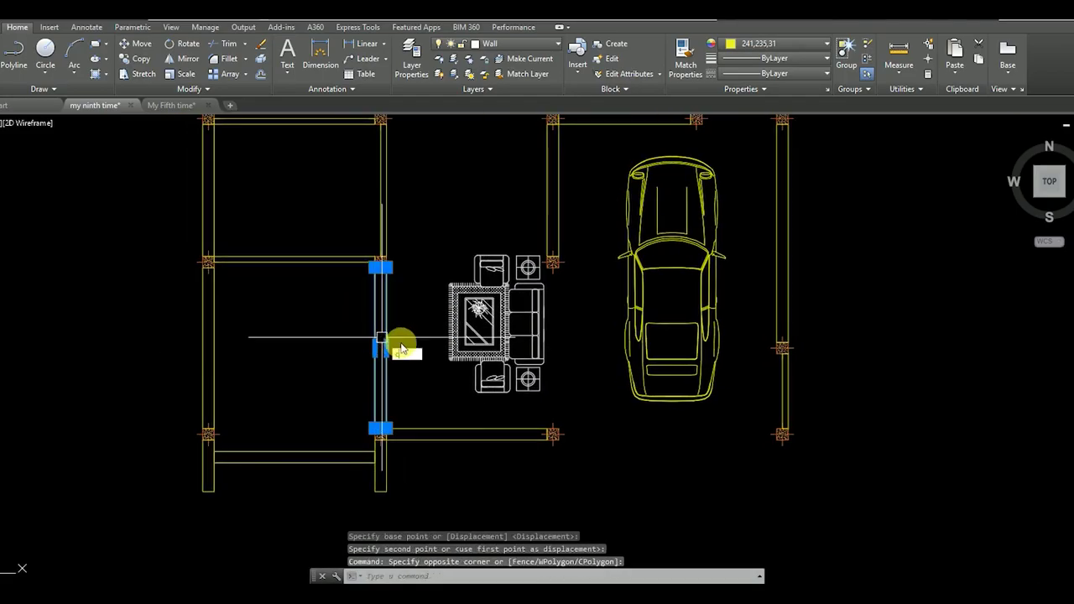
text(co)
key(Return)
scroll(380, 267, up, 3)
click(361, 280)
scroll(361, 280, down, 2)
scroll(705, 306, down, 2)
scroll(556, 252, down, 2)
key(Escape)
scroll(539, 354, up, 3)
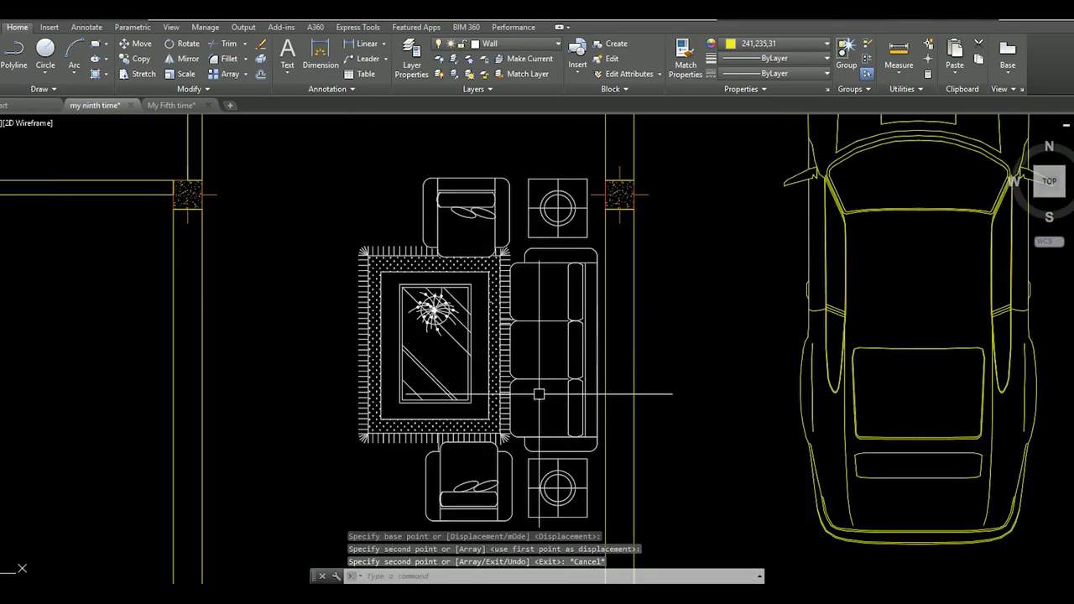
scroll(539, 353, down, 3)
Move the mirrored sofa set to its final spot beside the car
click(504, 327)
text(m)
key(Return)
scroll(556, 295, up, 3)
click(556, 296)
scroll(576, 299, down, 2)
click(575, 240)
scroll(576, 240, down, 3)
scroll(537, 369, down, 3)
Mirror the TV unit block about a vertical axis, deleting the unflipped original
click(858, 418)
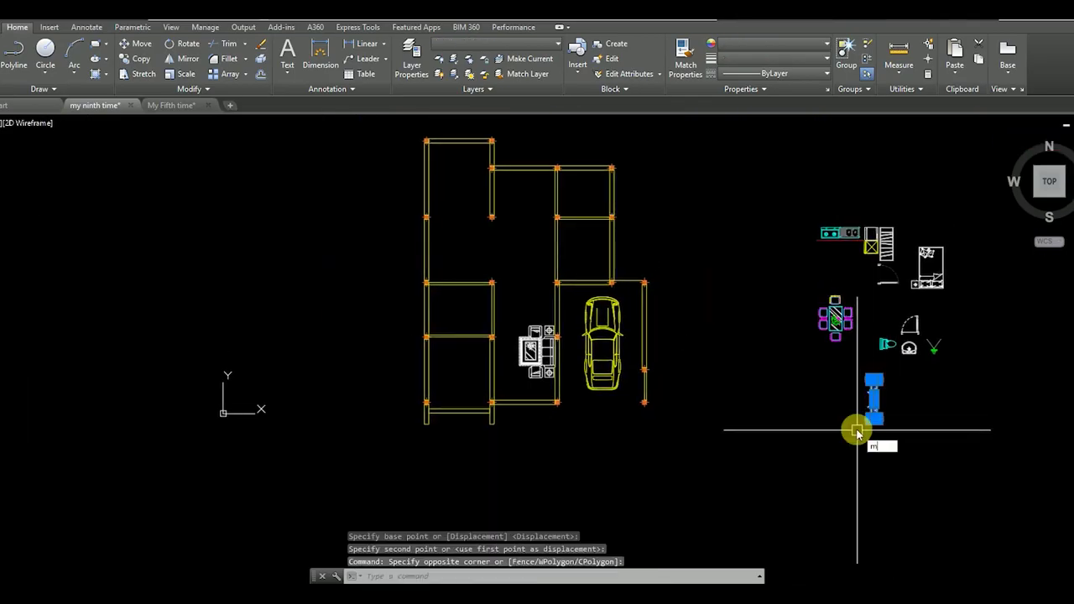
key(Return)
click(856, 423)
click(857, 391)
text(Y)
key(Return)
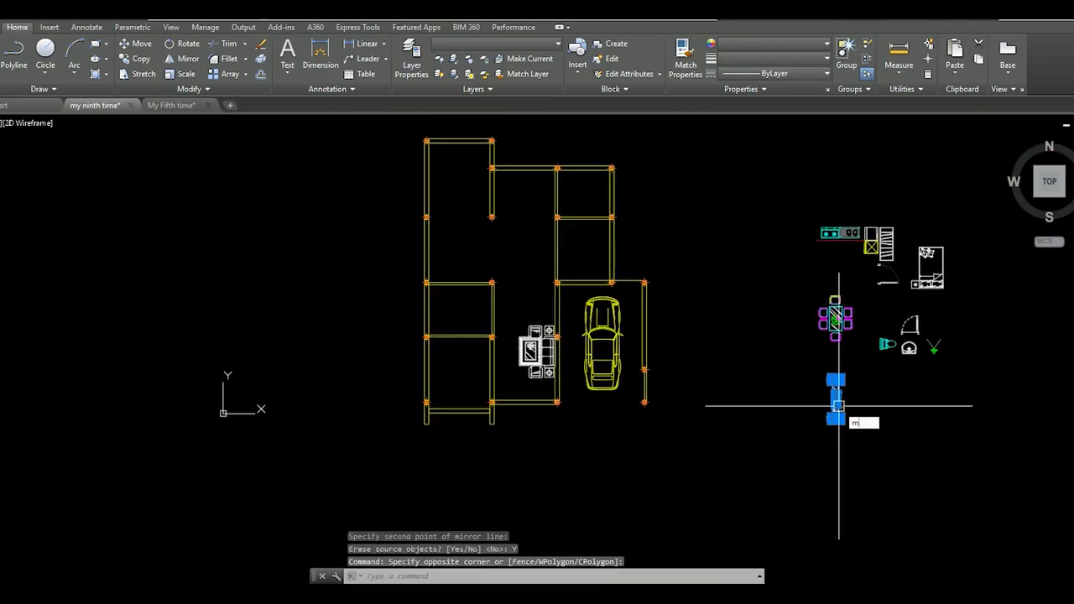
Move the mirrored TV unit against the wall facing the sofa set
key(Return)
scroll(838, 405, up, 4)
click(827, 394)
scroll(831, 394, down, 4)
scroll(520, 310, up, 7)
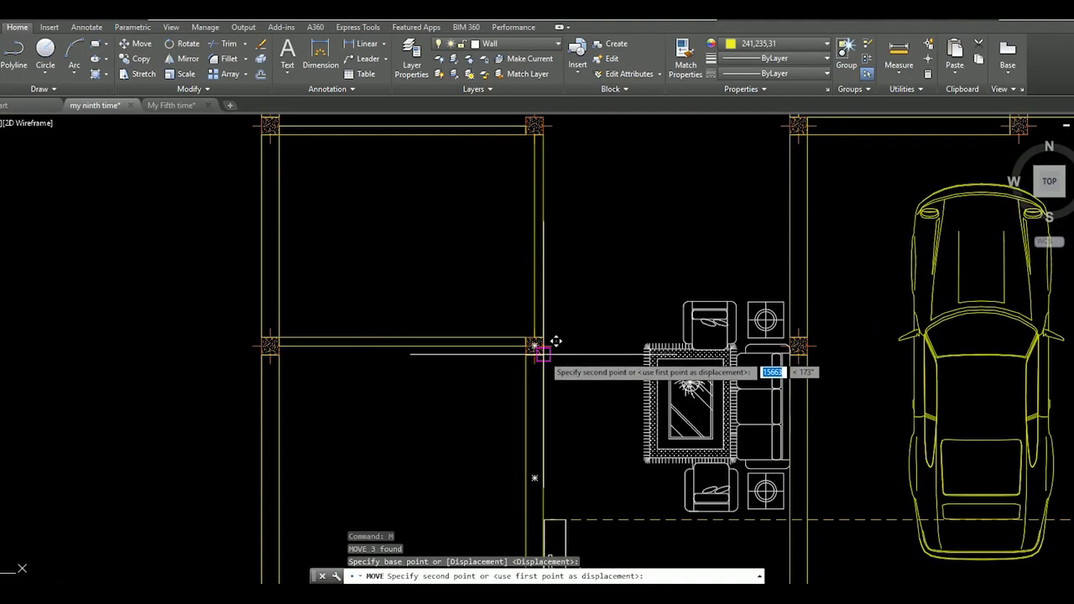
click(555, 341)
Pan over to the furniture blocks and begin a selection window around them
scroll(555, 340, down, 3)
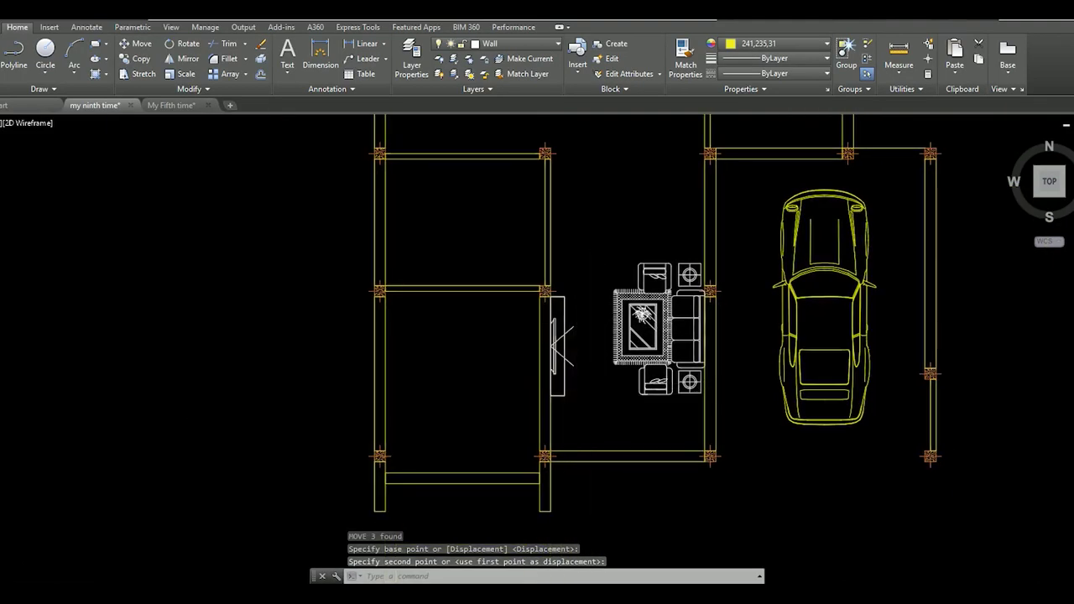
scroll(593, 384, down, 5)
scroll(652, 352, up, 2)
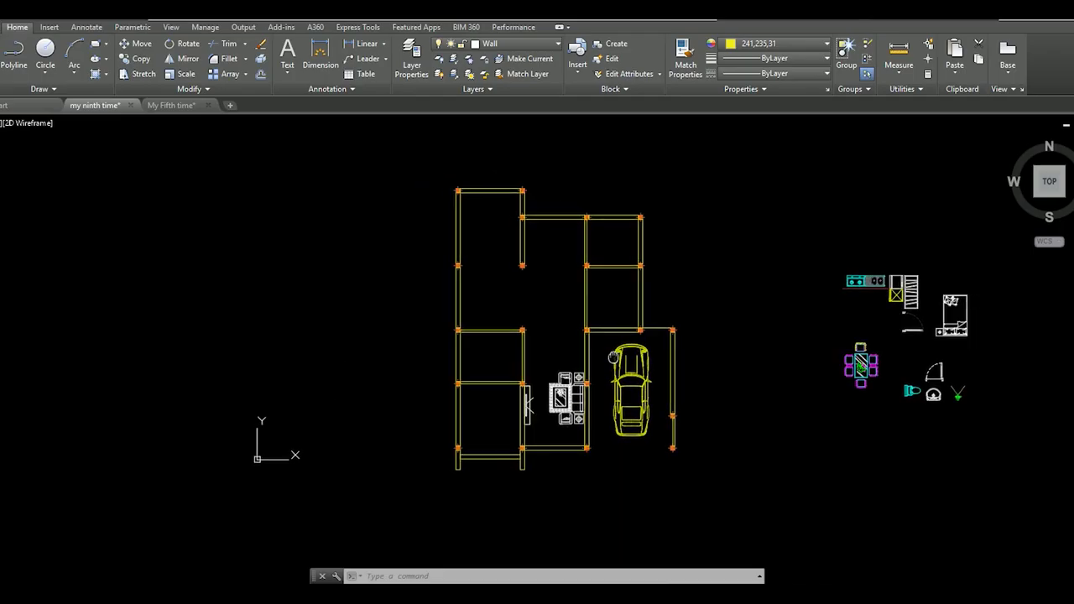
middle_drag(610, 356, 483, 345)
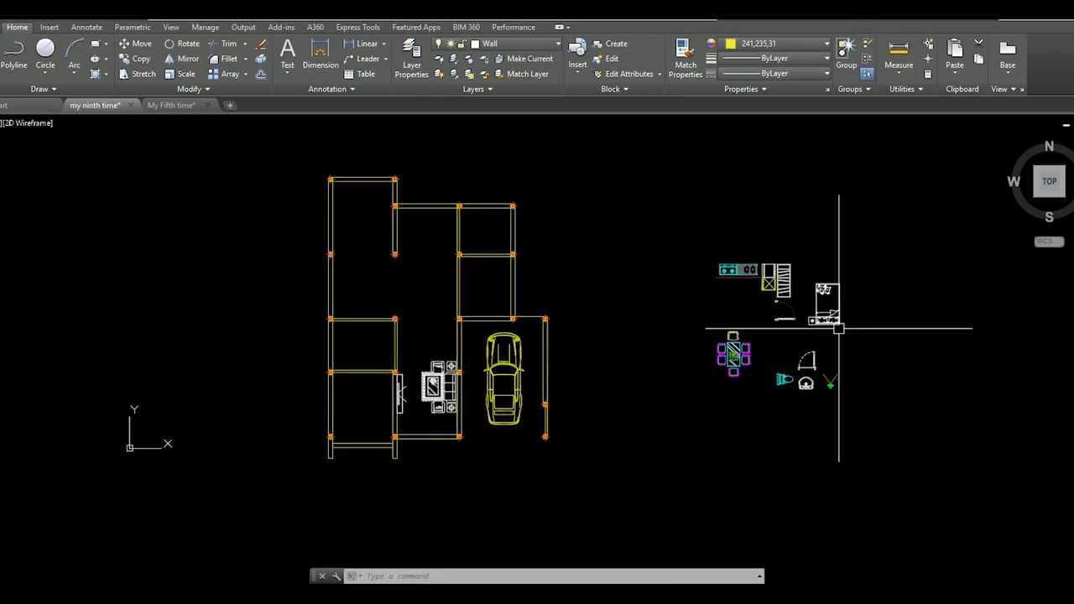
click(607, 308)
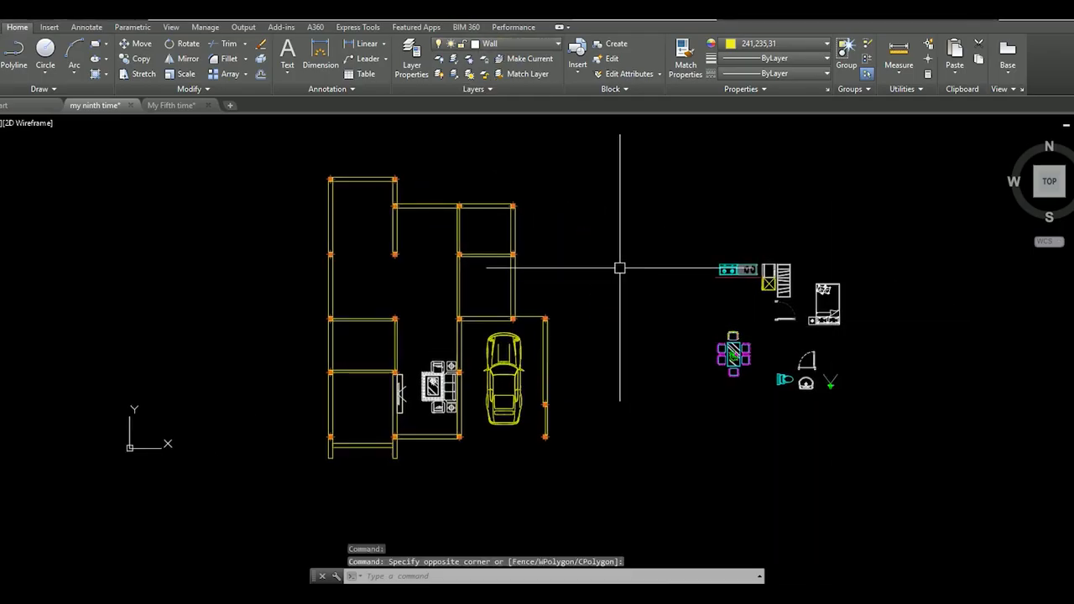
scroll(612, 342, down, 5)
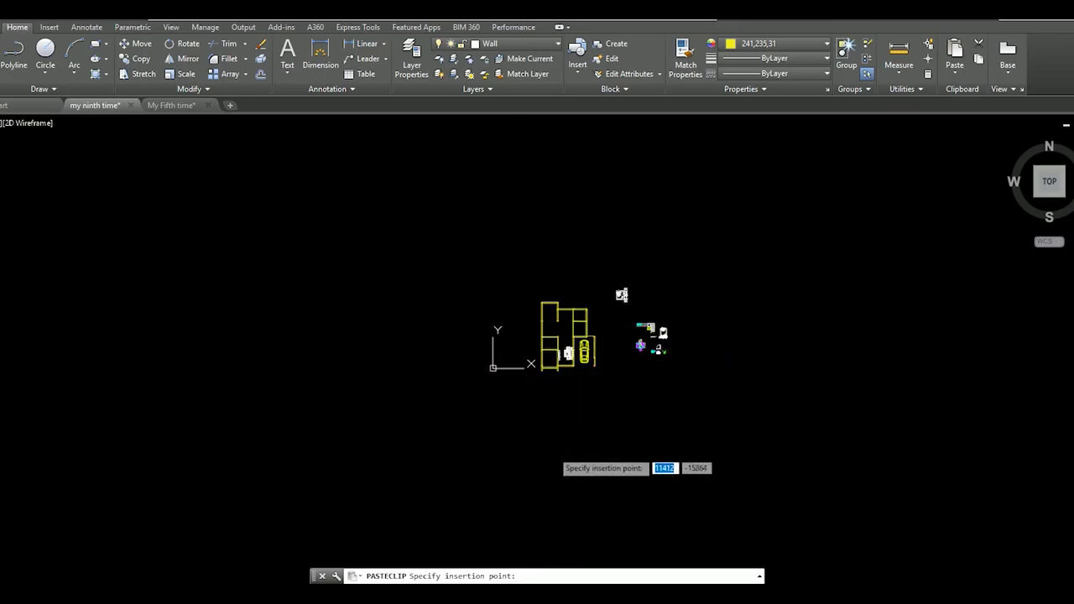
Place the pasted bed block beside the plan and mirror it
click(624, 294)
scroll(624, 293, up, 5)
text(i)
key(Return)
click(571, 356)
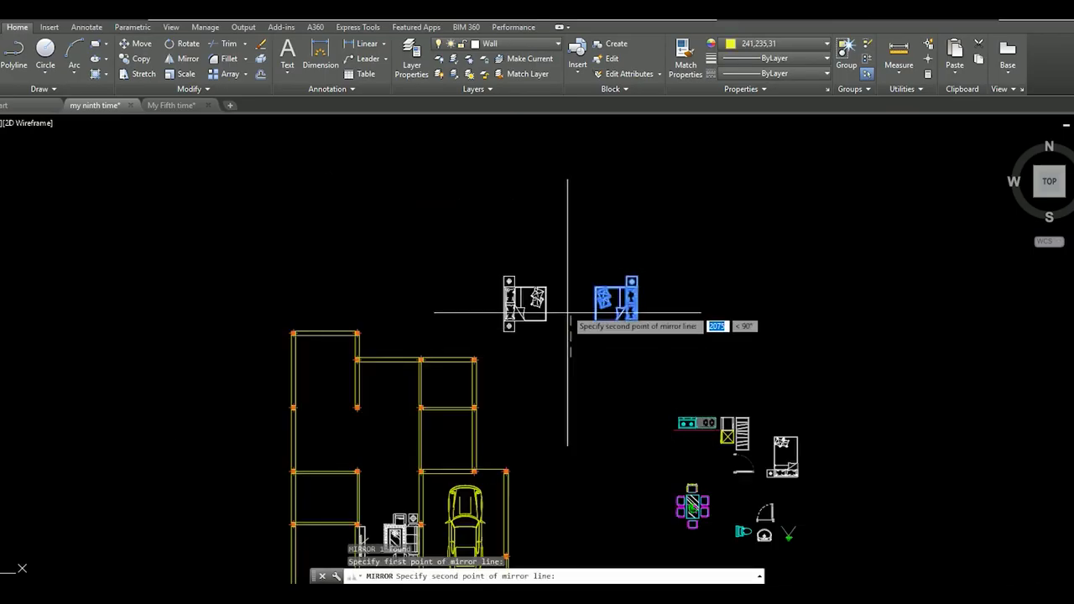
click(590, 332)
Move the flipped bed block into the lower-left room
text(m)
key(Return)
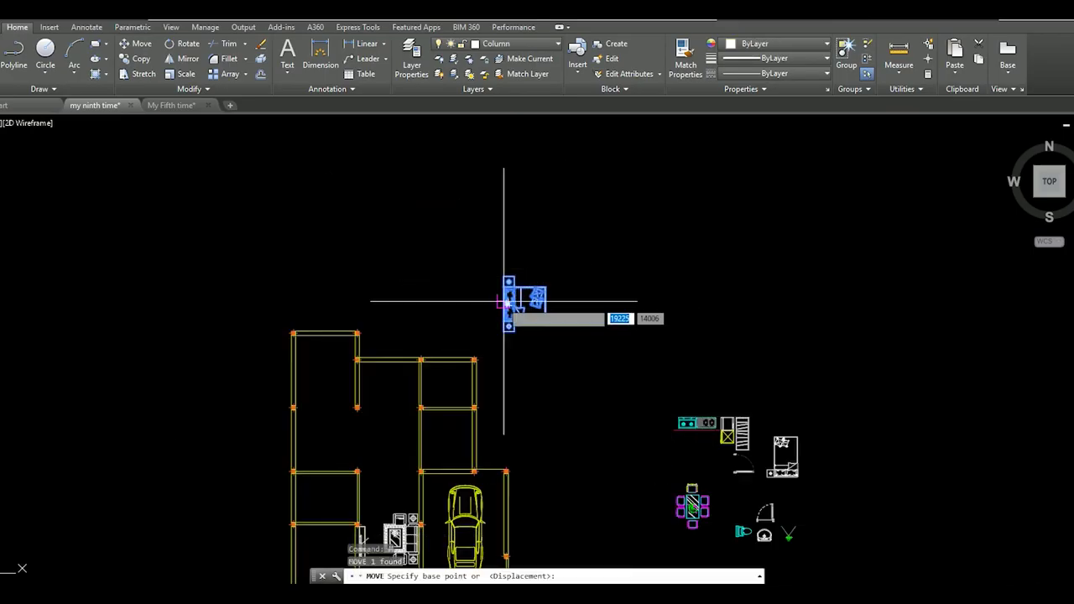
click(509, 304)
scroll(533, 331, down, 5)
scroll(503, 352, up, 5)
click(439, 378)
scroll(489, 367, down, 1)
scroll(489, 366, up, 2)
scroll(488, 365, up, 5)
scroll(515, 369, down, 3)
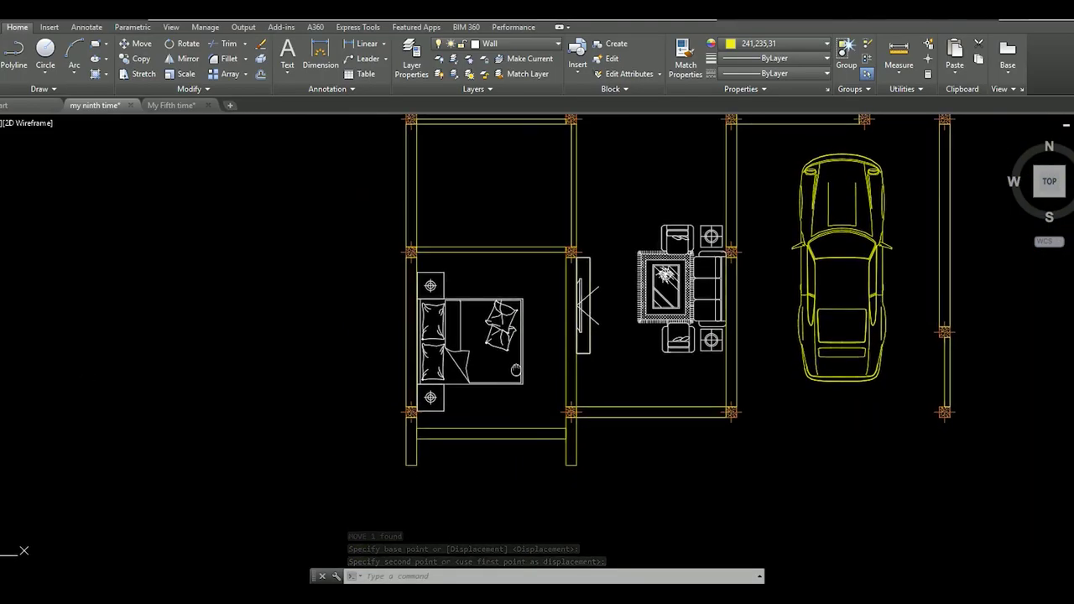
scroll(501, 365, up, 2)
Move the bed again from its corner to align it with the column, then re-view the plan
key(Return)
scroll(376, 442, up, 5)
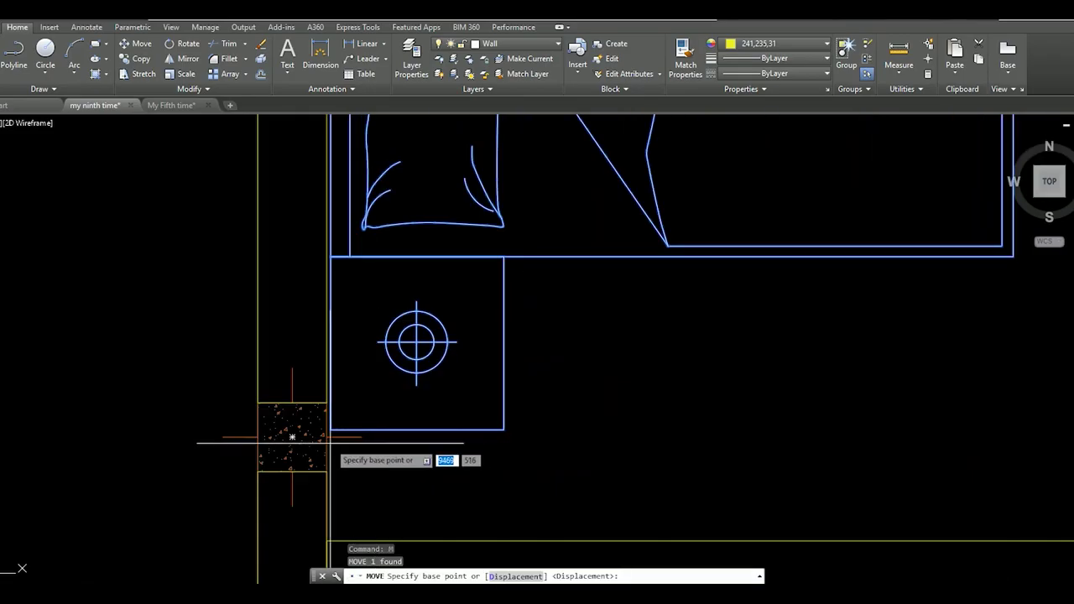
click(292, 433)
scroll(336, 453, down, 2)
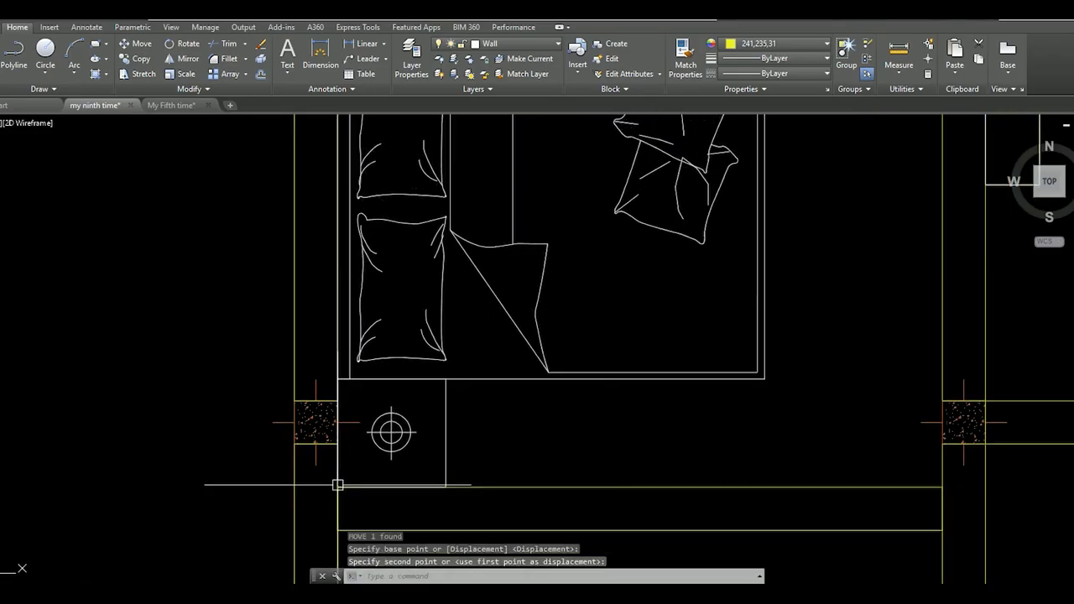
scroll(361, 419, down, 4)
middle_drag(561, 278, 535, 337)
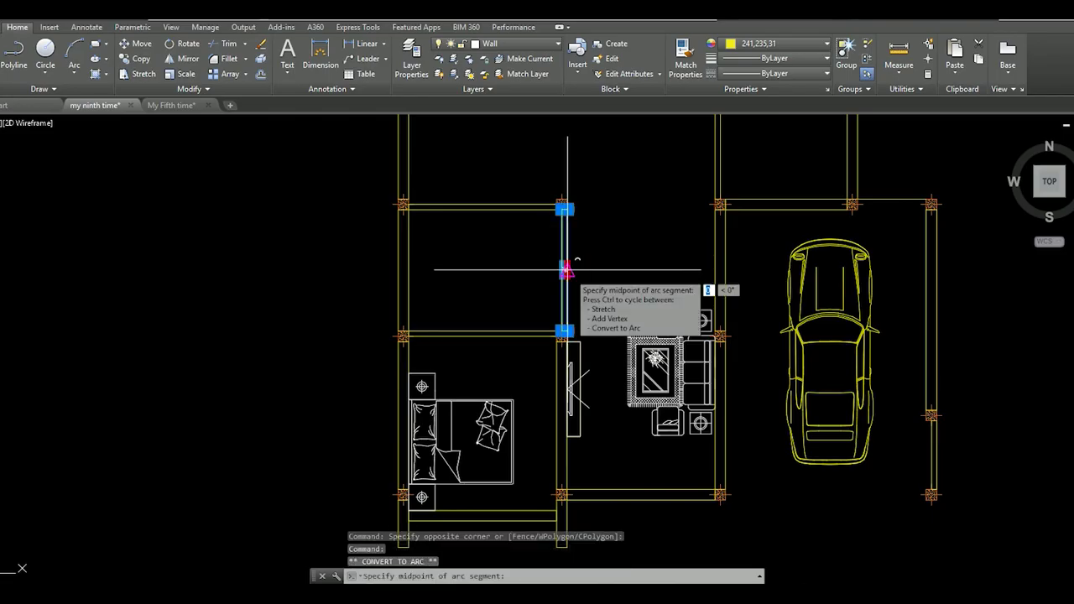
Try a grip edit on the inner vertical wall and cancel the accidental arc conversion
mouse_move(565, 270)
click(604, 327)
scroll(576, 312, up, 4)
key(Escape)
key(Escape)
scroll(576, 312, down, 3)
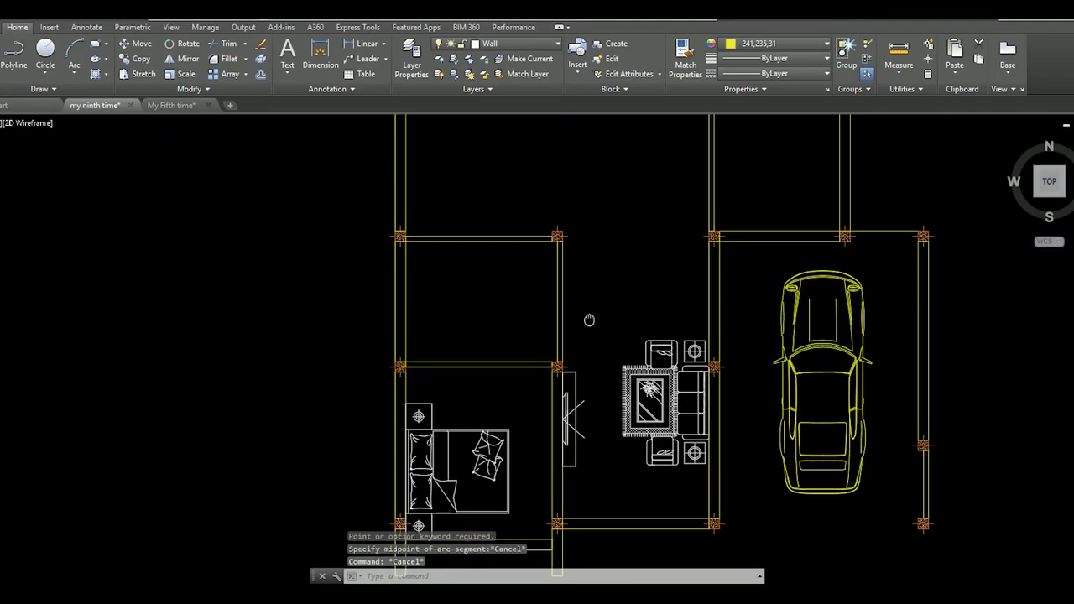
Select the inner wall and start a COPY from a base point, then cancel it
click(607, 297)
text(o)
key(Return)
scroll(575, 344, up, 3)
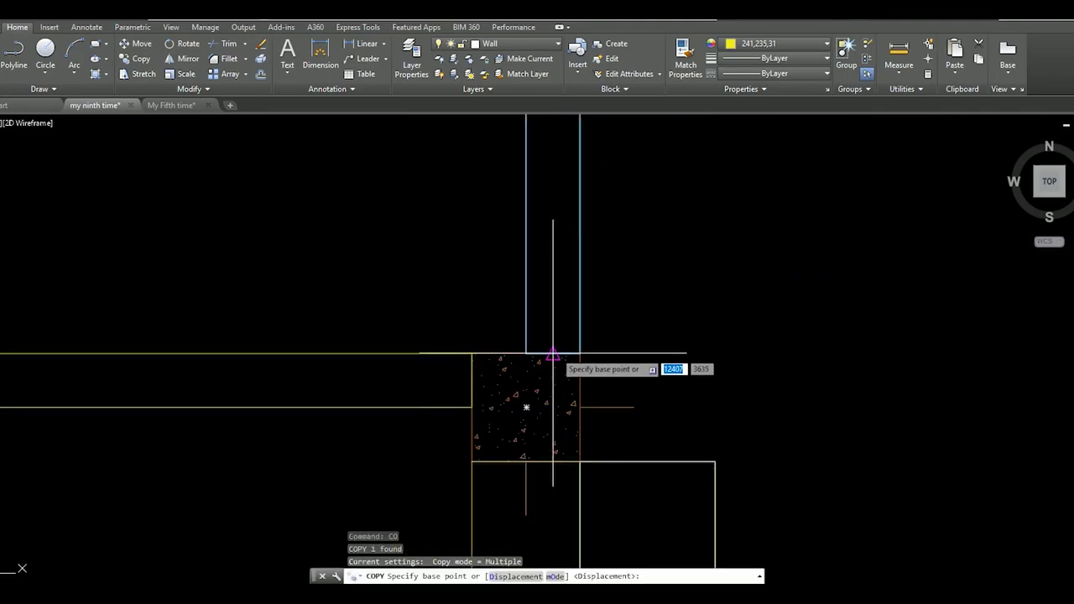
click(529, 333)
scroll(447, 351, down, 3)
key(Escape)
Reselect the inner wall and try stretching its end point, then cancel
scroll(587, 352, up, 3)
click(542, 333)
scroll(555, 424, up, 3)
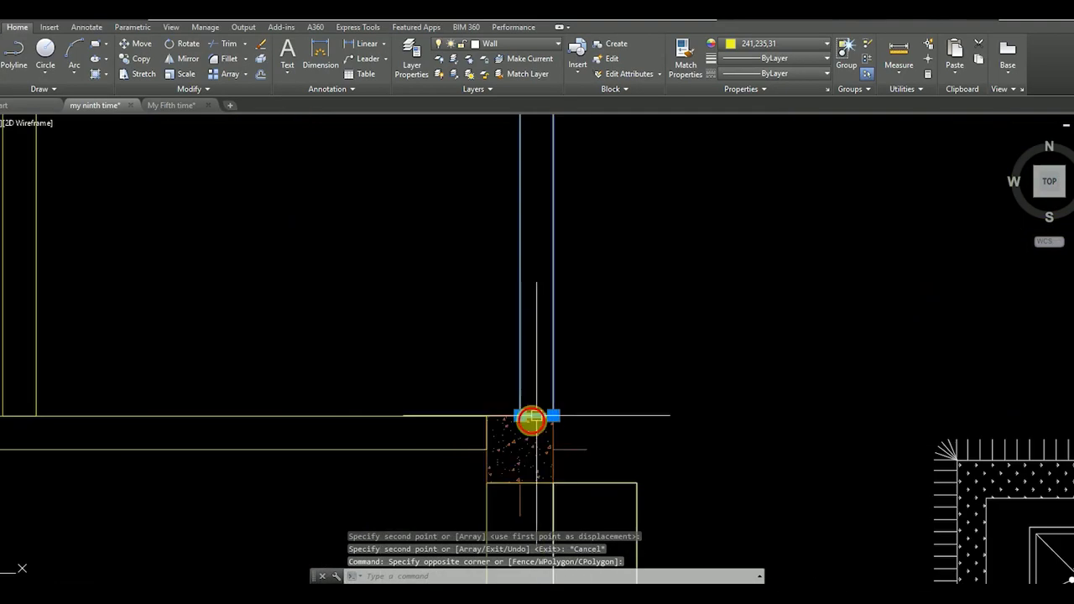
scroll(545, 402, down, 3)
click(550, 304)
scroll(553, 300, up, 3)
scroll(537, 305, down, 3)
key(Escape)
scroll(532, 307, down, 2)
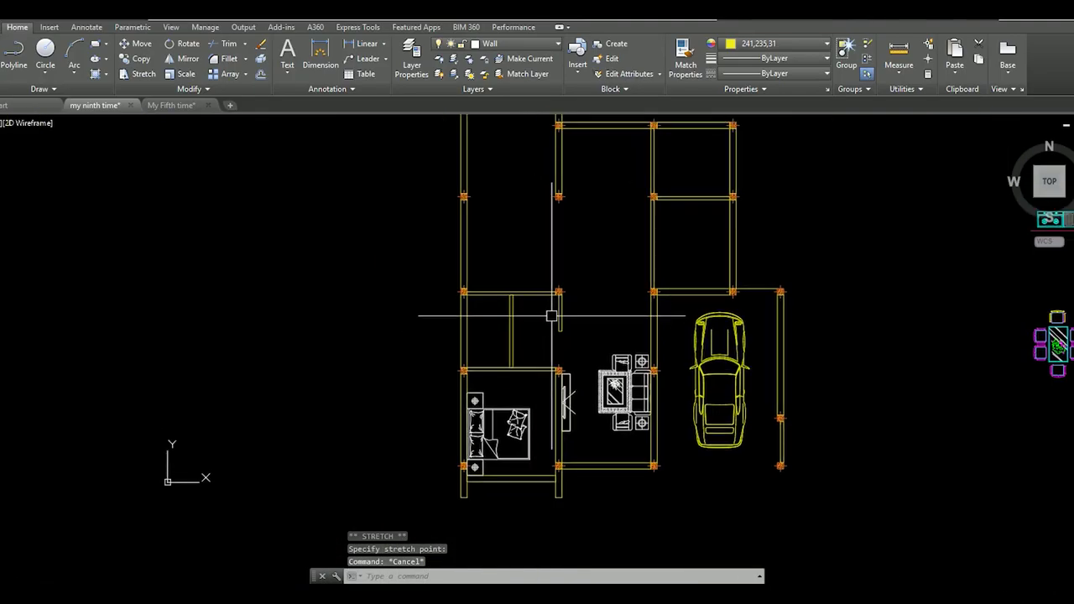
Select the horizontal wall above the bedroom and start a COPY, then cancel it
middle_drag(557, 317, 551, 312)
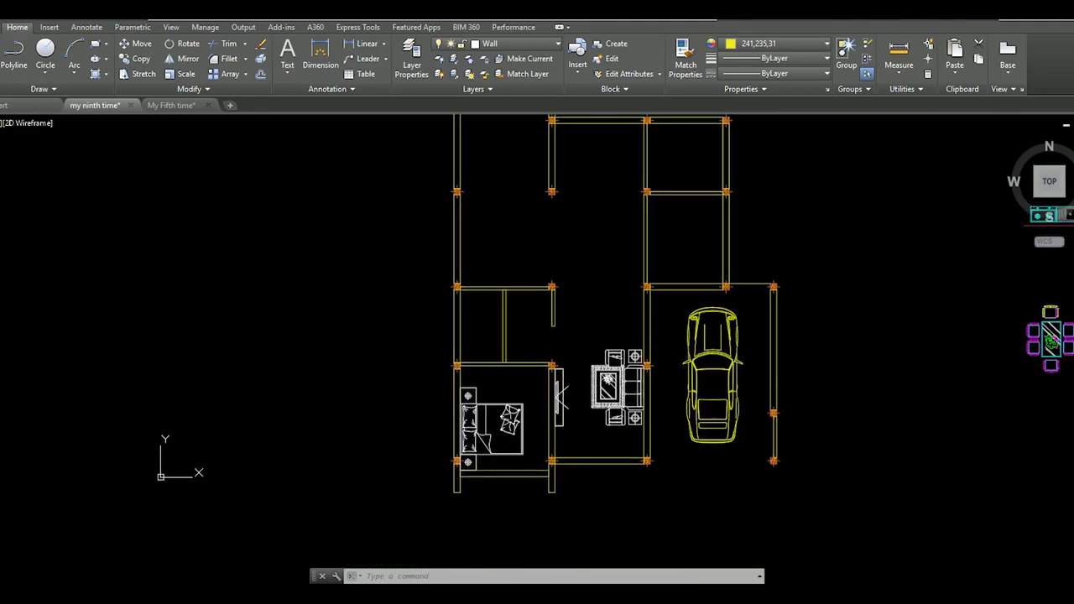
scroll(517, 313, up, 2)
click(537, 394)
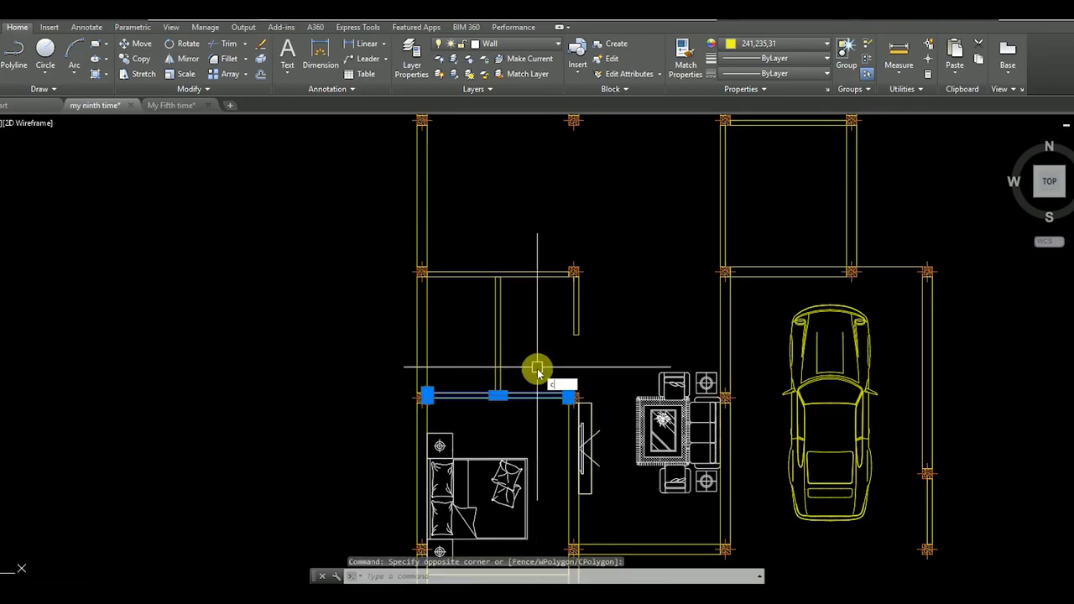
text(o)
key(Return)
scroll(567, 395, up, 5)
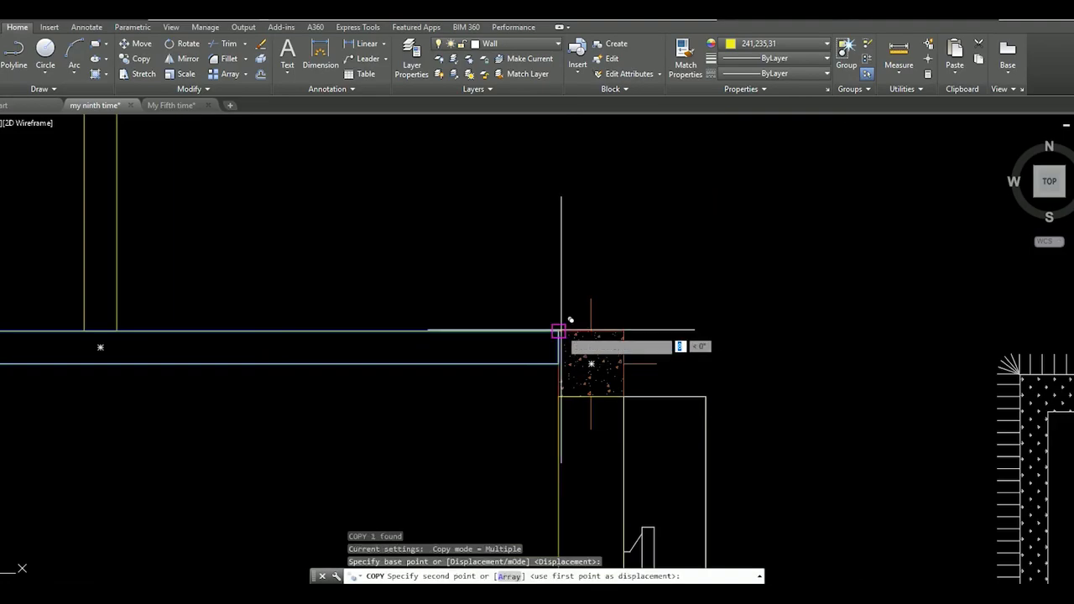
scroll(561, 332, down, 5)
key(Escape)
Reselect the horizontal wall and grab its midpoint grip, then cancel the edit
scroll(570, 280, up, 1)
click(308, 269)
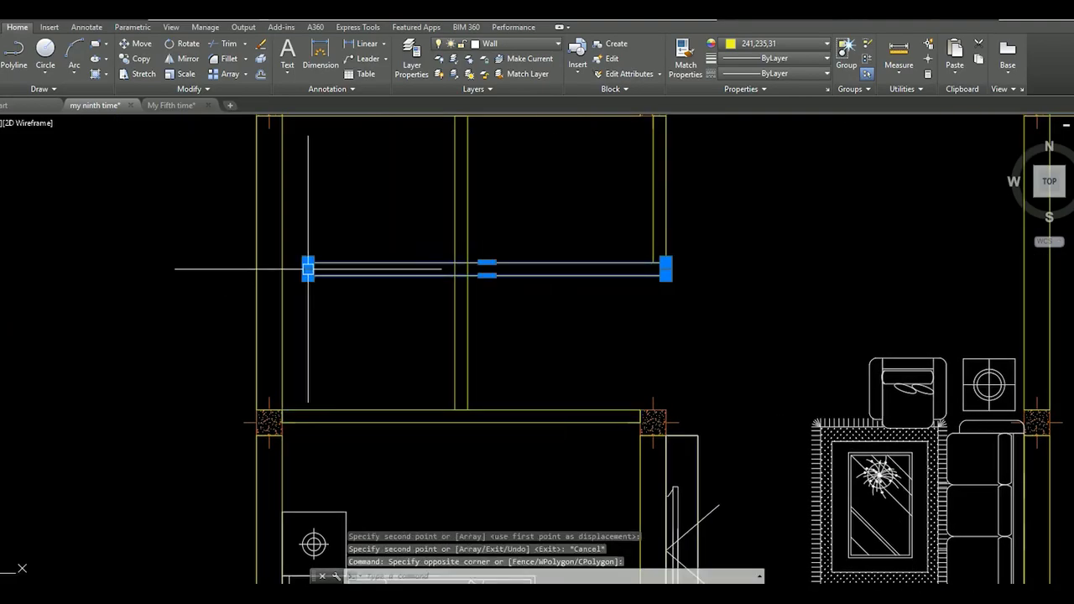
scroll(308, 270, up, 3)
scroll(263, 266, down, 3)
click(458, 268)
scroll(497, 314, down, 2)
key(Escape)
Recentre the plan and start COPY on the selected bed set
scroll(486, 292, down, 3)
scroll(456, 300, down, 2)
scroll(526, 333, down, 1)
middle_drag(526, 333, 513, 336)
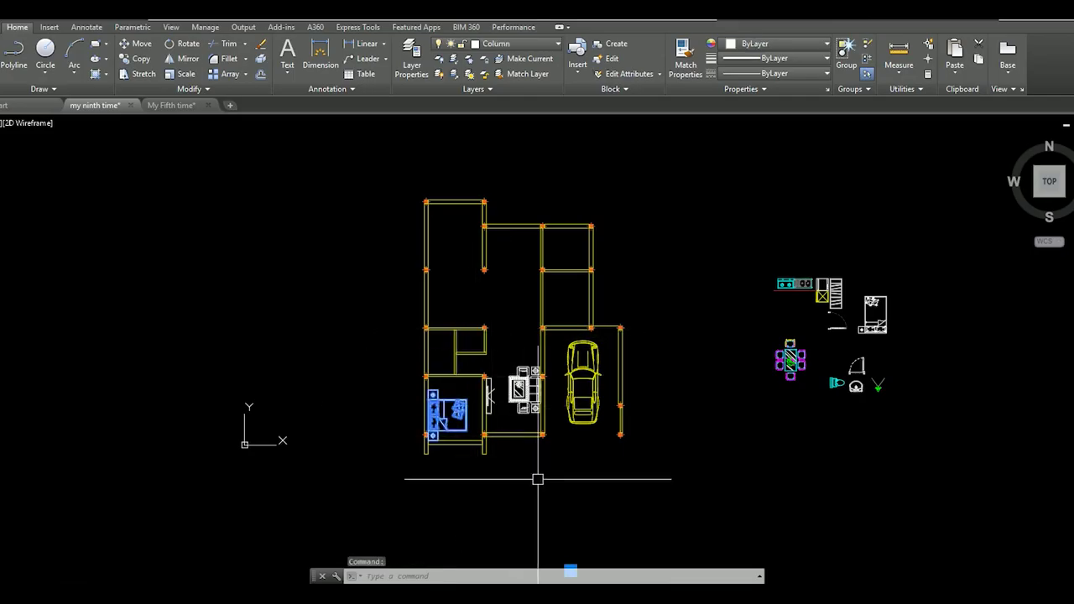
text(o)
key(Return)
scroll(472, 375, up, 3)
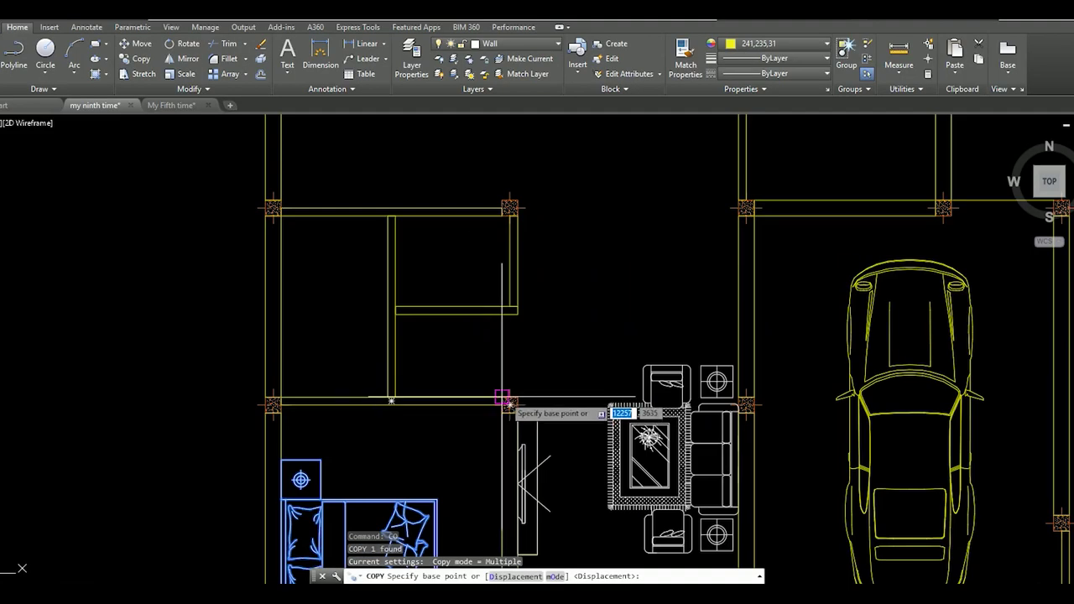
Copy the bed set from its corner into the upper-left room, then recentre the view
click(504, 403)
scroll(515, 304, down, 2)
scroll(526, 197, down, 1)
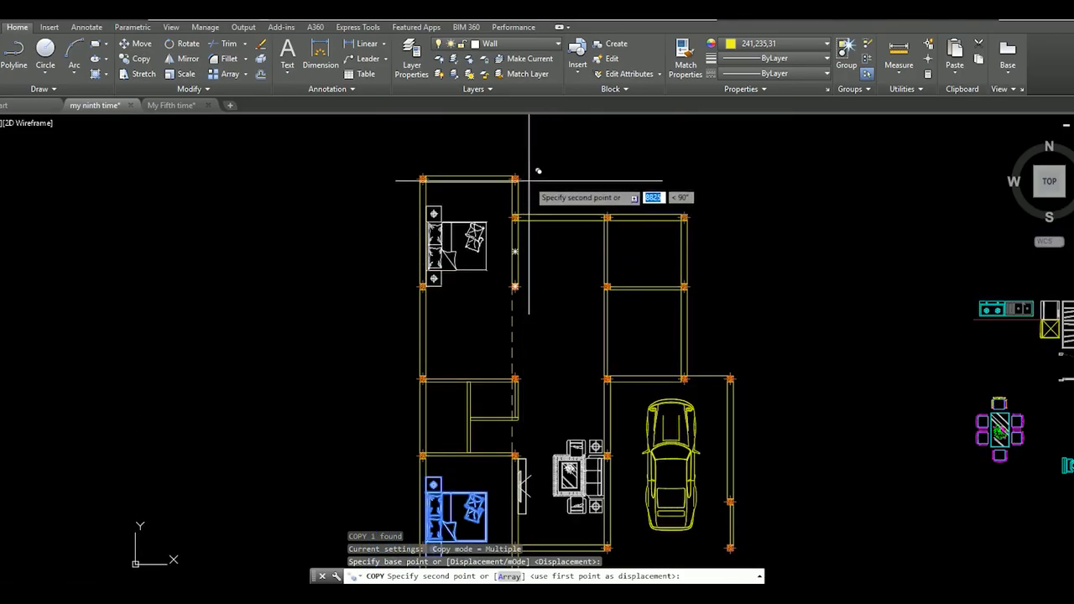
click(533, 177)
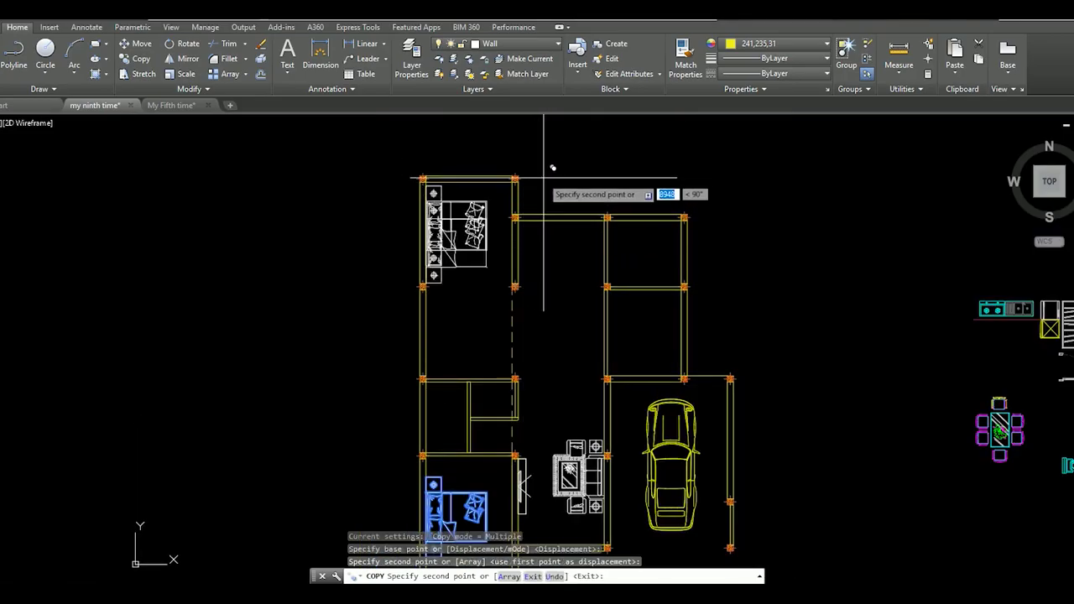
key(Escape)
scroll(492, 311, up, 2)
scroll(503, 302, up, 1)
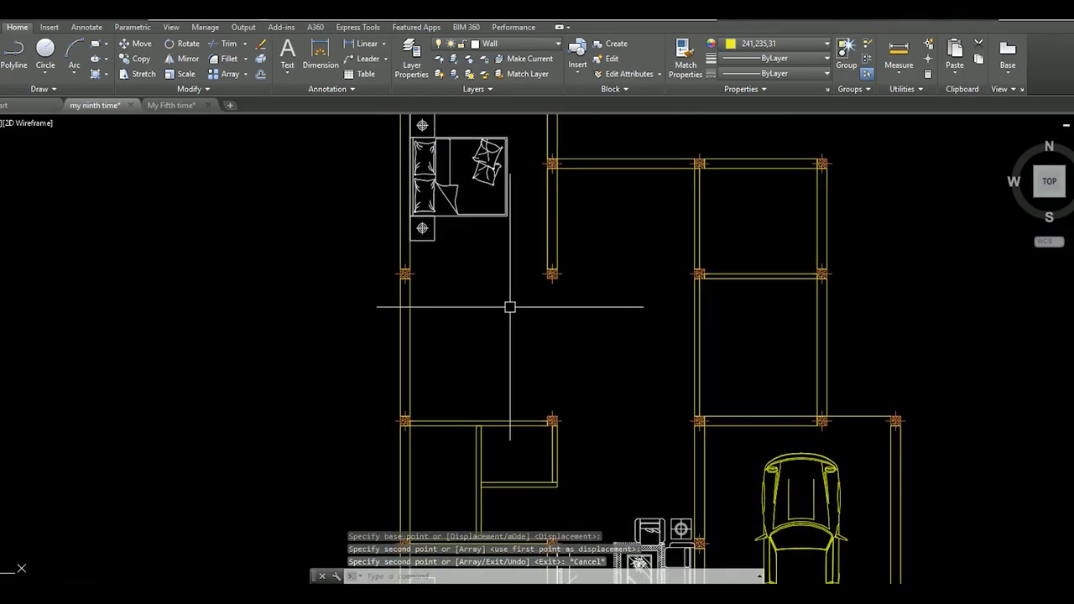
scroll(510, 307, down, 3)
scroll(556, 323, up, 2)
scroll(592, 280, up, 1)
mouse_move(592, 280)
middle_down()
mouse_move(571, 367)
mouse_move(560, 293)
mouse_move(555, 315)
middle_up()
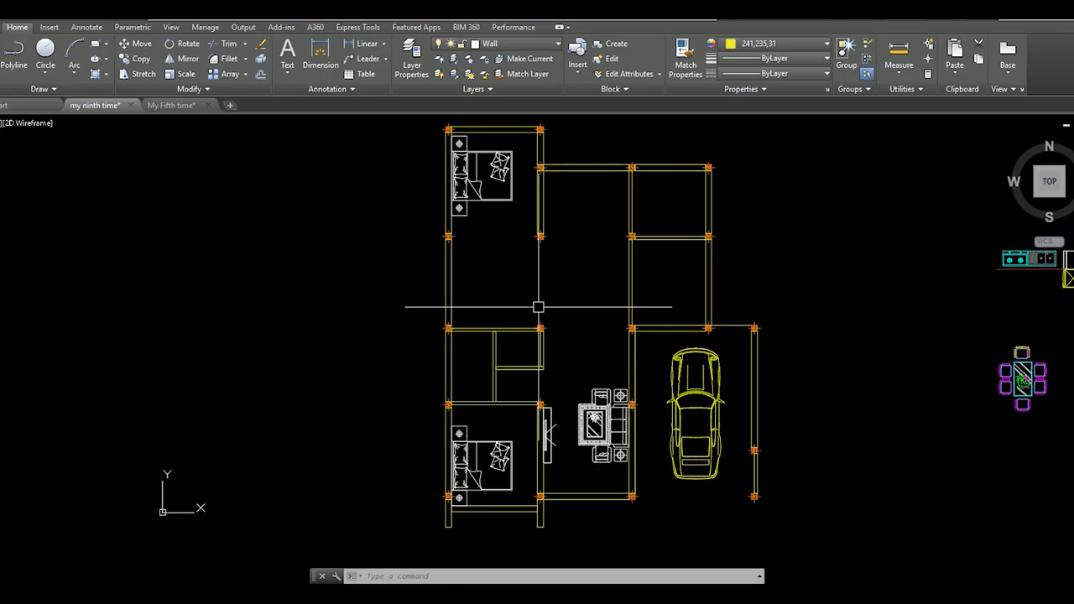
Select the sofa set, door, bed and bottom-left wall segments
scroll(586, 319, down, 2)
scroll(604, 369, up, 4)
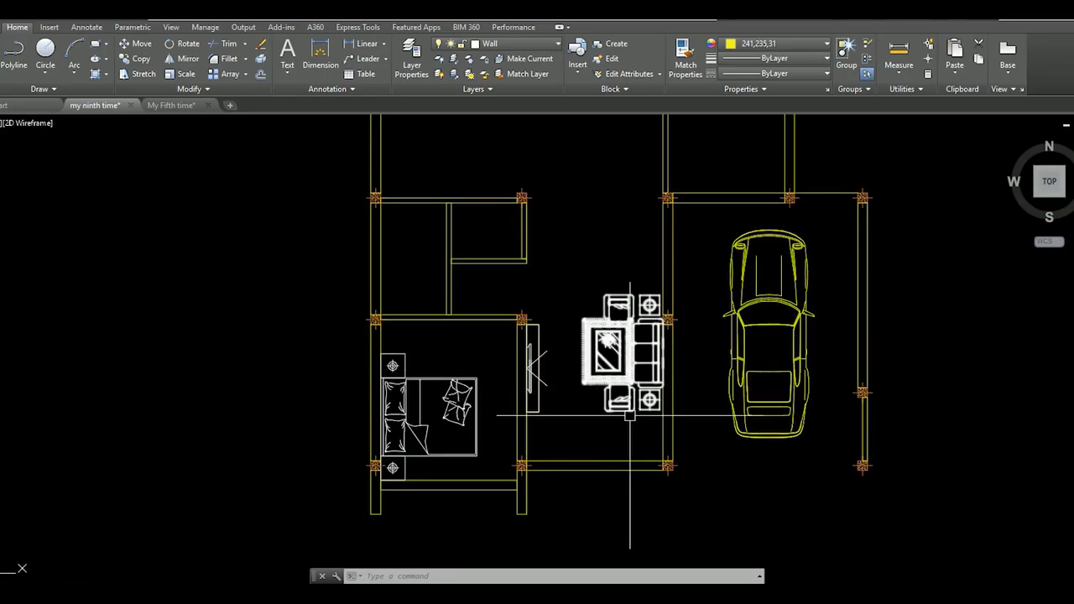
click(621, 415)
click(599, 293)
click(624, 419)
click(606, 378)
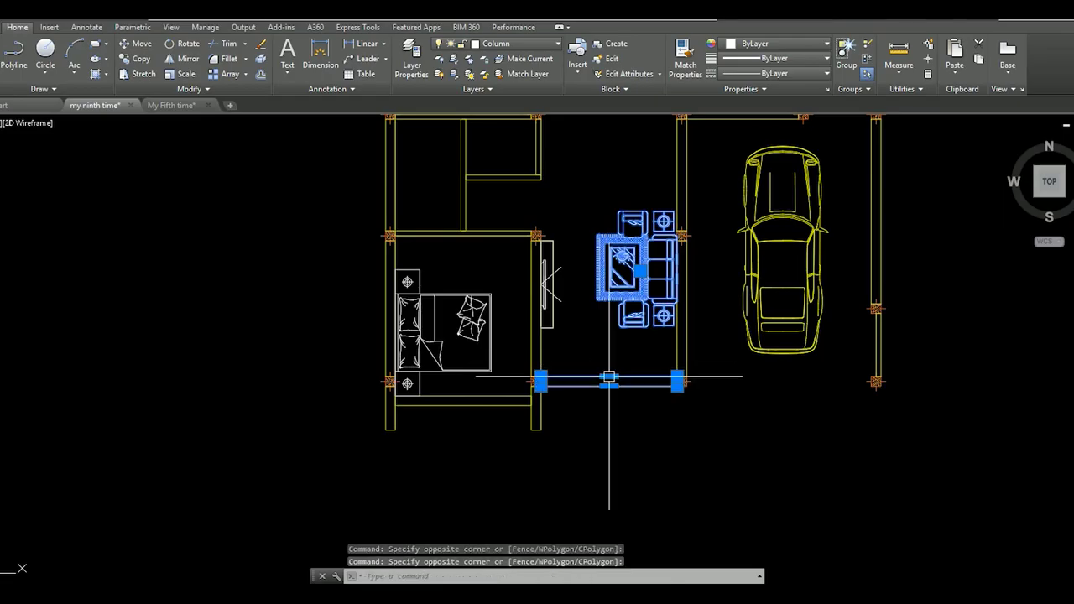
middle_drag(605, 377, 657, 443)
click(612, 369)
click(568, 346)
mouse_move(569, 346)
middle_down()
mouse_move(511, 455)
mouse_move(571, 436)
middle_up()
click(510, 439)
click(599, 445)
click(546, 311)
Add the remaining walls, furniture and top walls to the selection, 14 objects in all
scroll(514, 260, up, 2)
scroll(493, 295, up, 4)
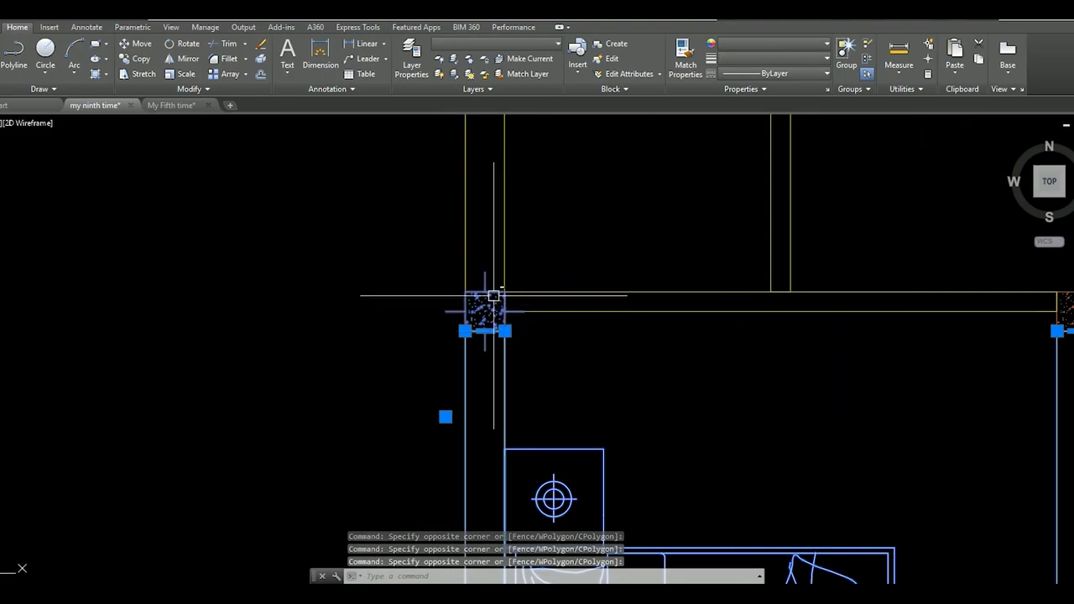
scroll(494, 307, down, 3)
scroll(582, 319, down, 2)
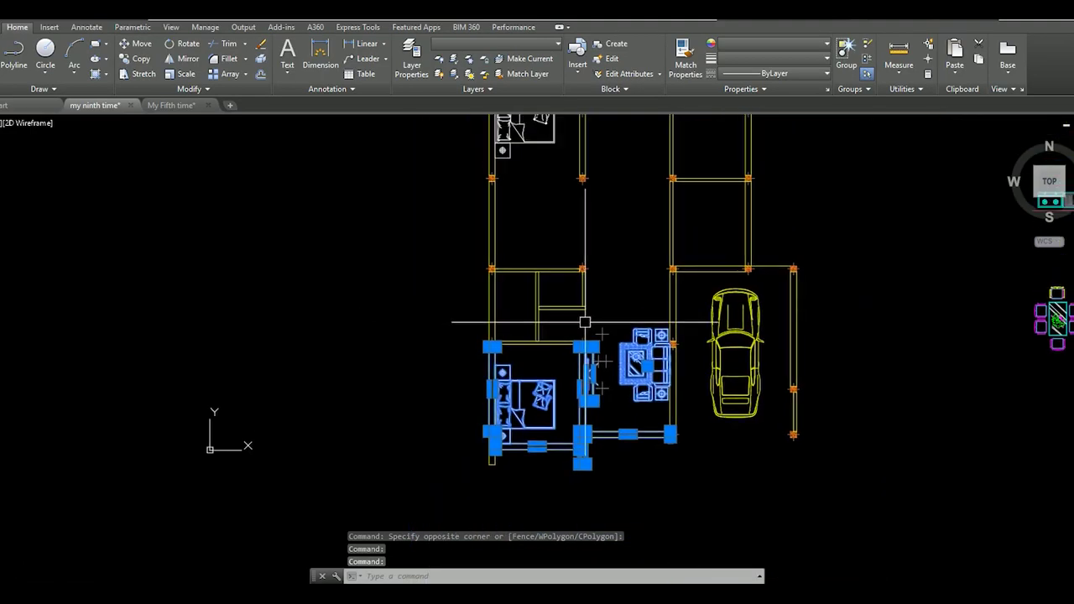
drag(582, 319, 514, 366)
click(489, 236)
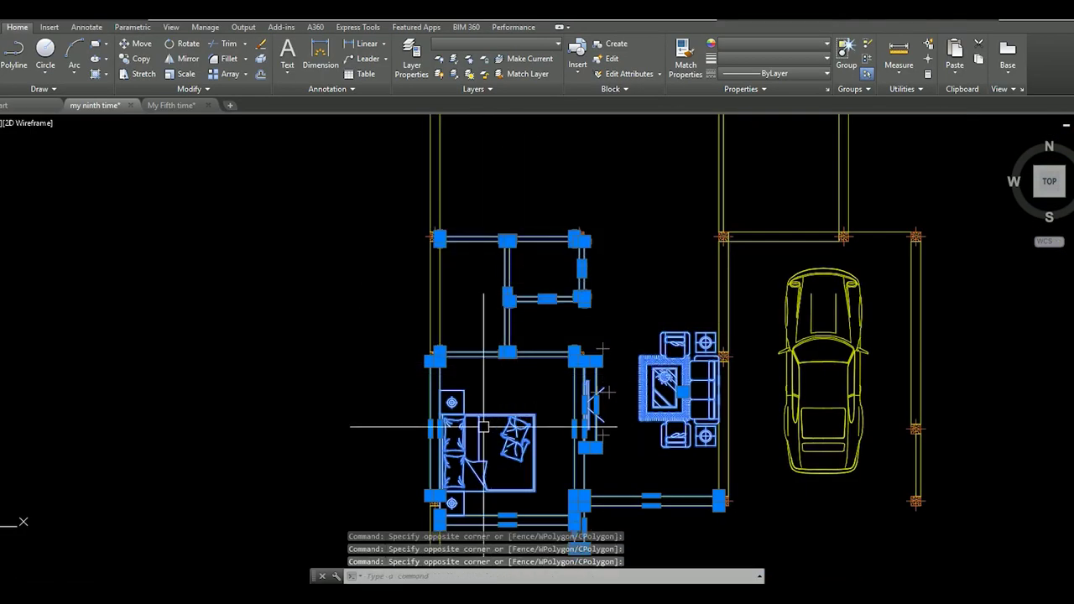
scroll(504, 436, up, 3)
scroll(537, 446, down, 5)
scroll(431, 347, up, 1)
scroll(459, 375, up, 1)
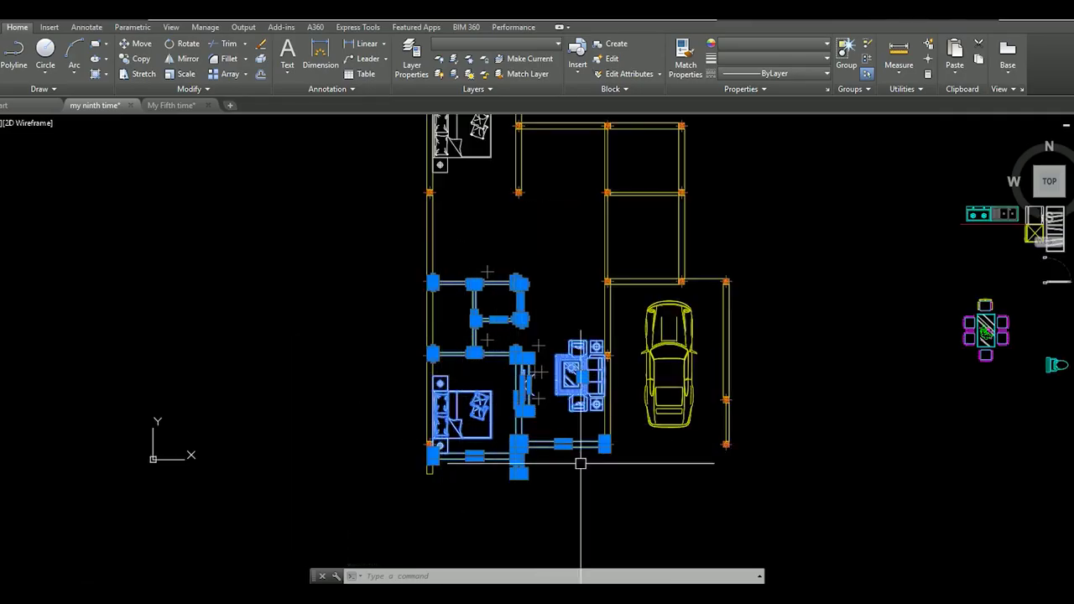
Move the 14 selected objects from the column corner up to meet the columns
text(M)
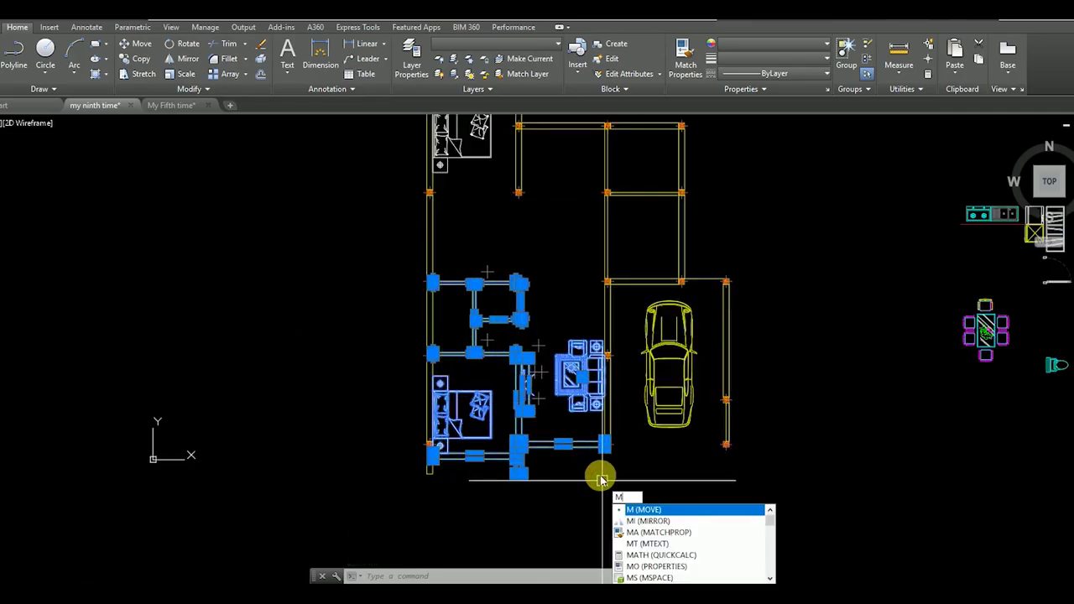
key(Return)
scroll(444, 296, up, 3)
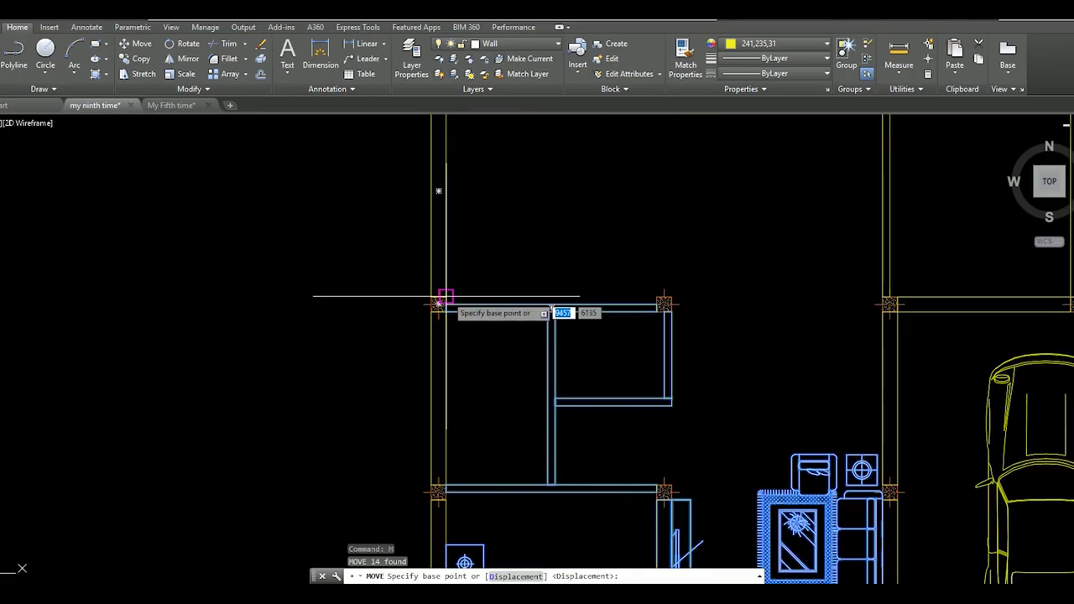
click(438, 288)
scroll(472, 300, down, 3)
scroll(487, 304, up, 3)
click(508, 343)
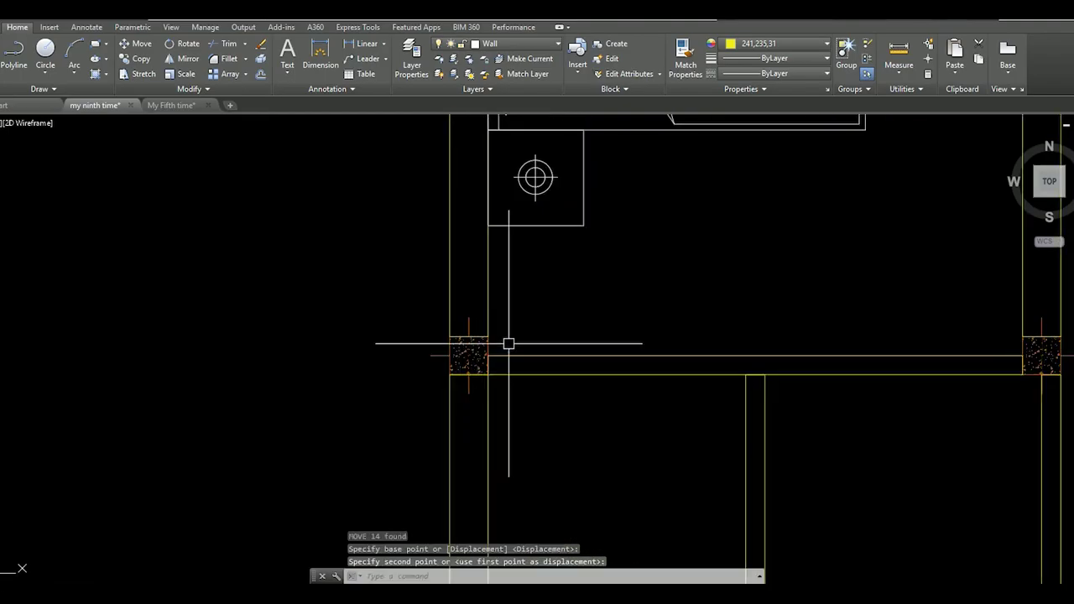
scroll(464, 314, down, 1)
scroll(464, 314, down, 3)
scroll(487, 335, up, 1)
scroll(504, 353, down, 2)
Pan toward the lower-left column and start a selection window around the wall piece
middle_drag(587, 419, 510, 383)
scroll(511, 382, up, 2)
scroll(469, 402, up, 2)
click(420, 440)
Move the short wall piece from the column corner into line with the column
click(371, 448)
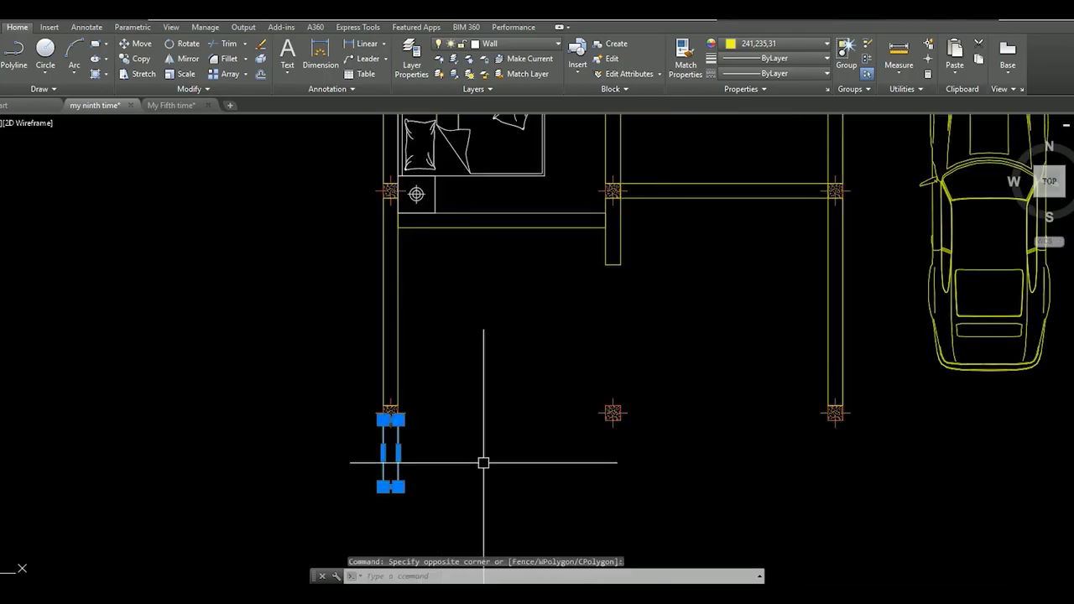
key(Return)
click(388, 409)
scroll(415, 202, up, 3)
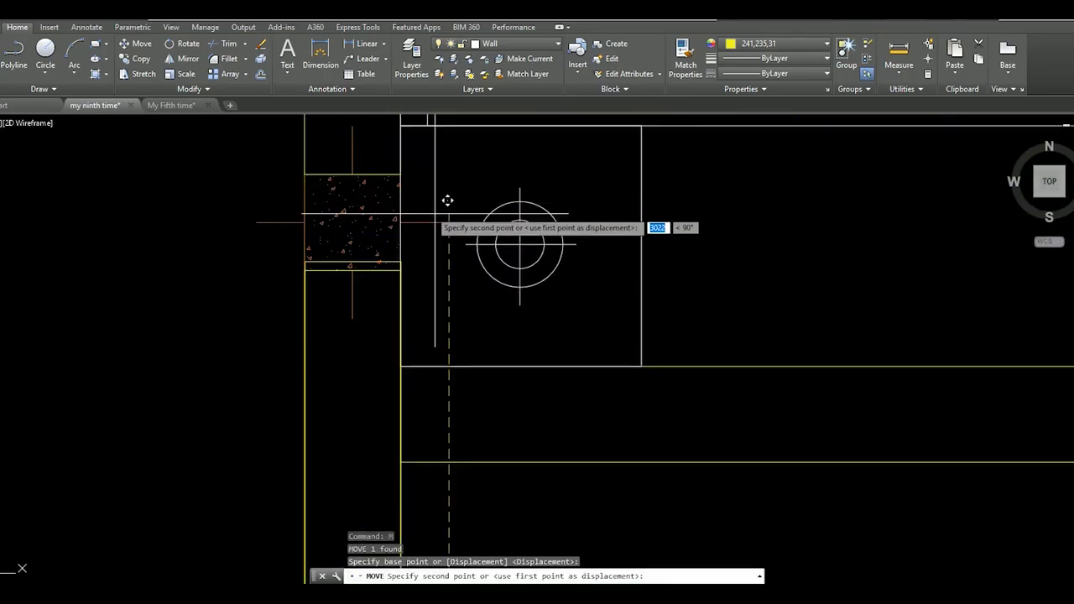
scroll(470, 277, down, 2)
scroll(478, 352, down, 2)
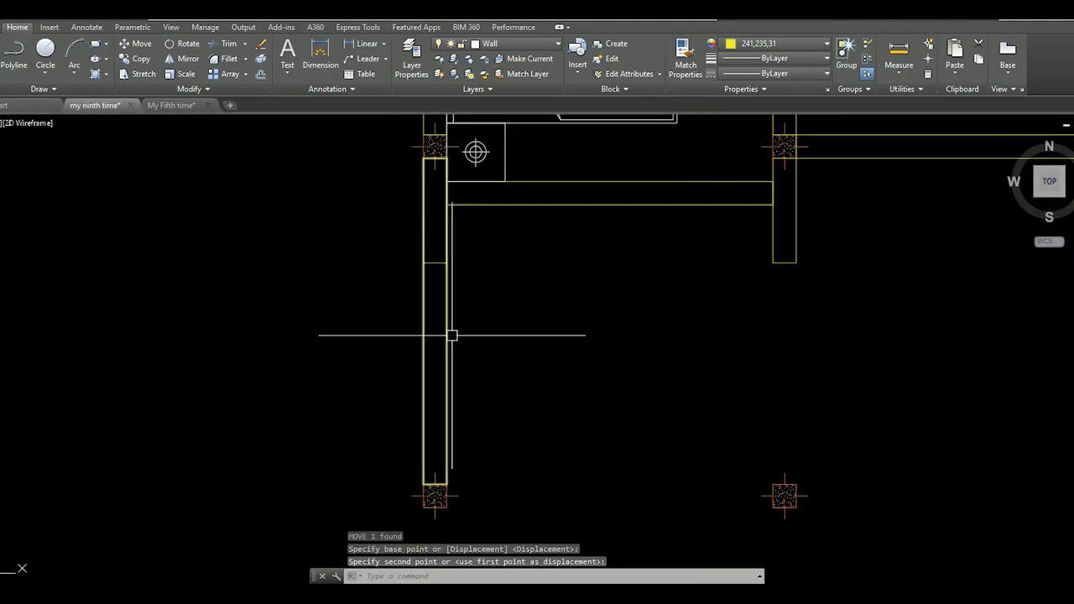
click(447, 332)
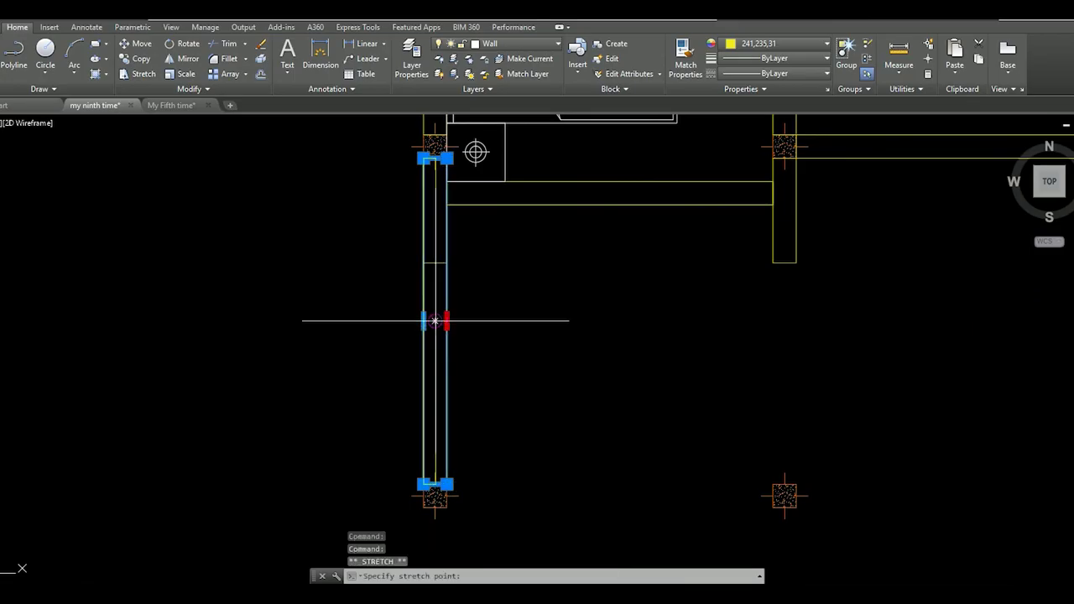
Stretch the wall's top end down to its new point between the columns
scroll(435, 320, down, 2)
scroll(467, 240, up, 4)
click(444, 263)
click(443, 263)
scroll(450, 340, down, 1)
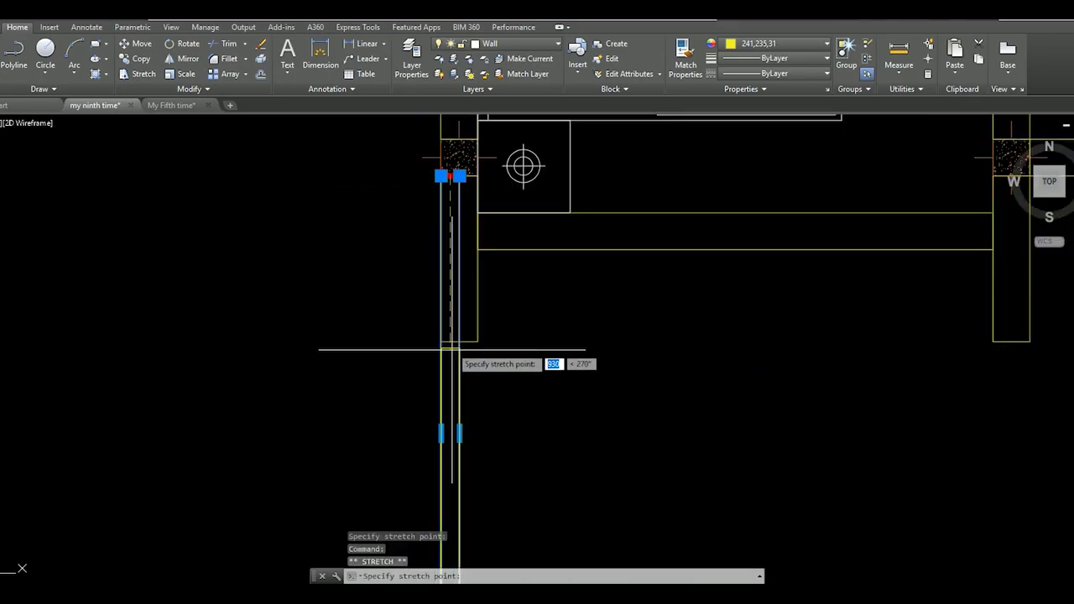
click(450, 340)
Abandon an unwanted second stretch of the wall and pan to show more of the plan
scroll(451, 340, down, 4)
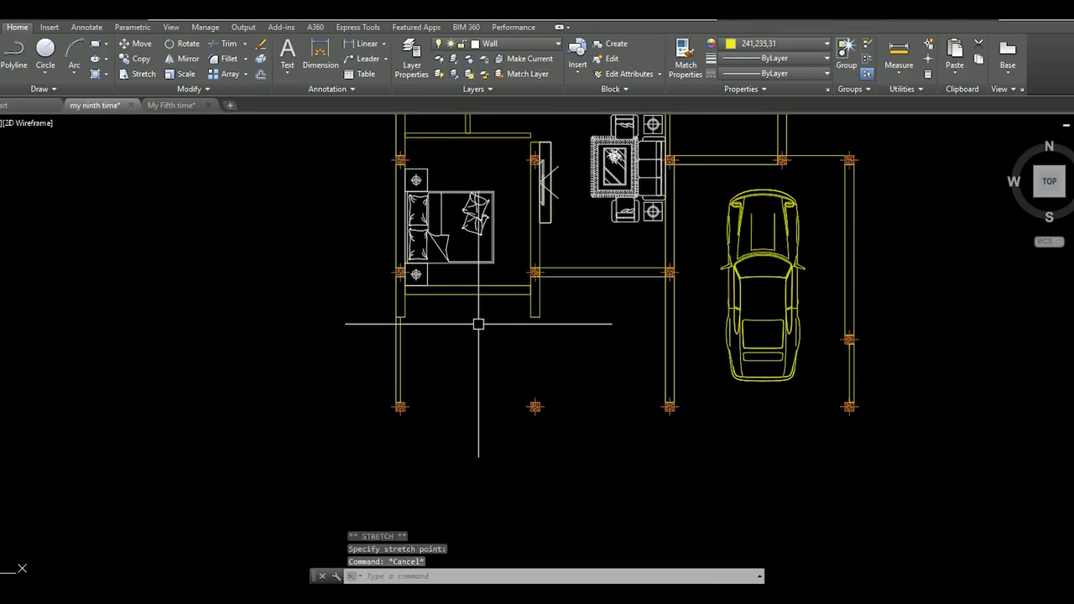
scroll(466, 312, down, 5)
scroll(455, 302, up, 5)
scroll(444, 307, down, 2)
scroll(450, 319, up, 4)
scroll(460, 319, up, 3)
scroll(503, 327, down, 4)
scroll(511, 312, up, 3)
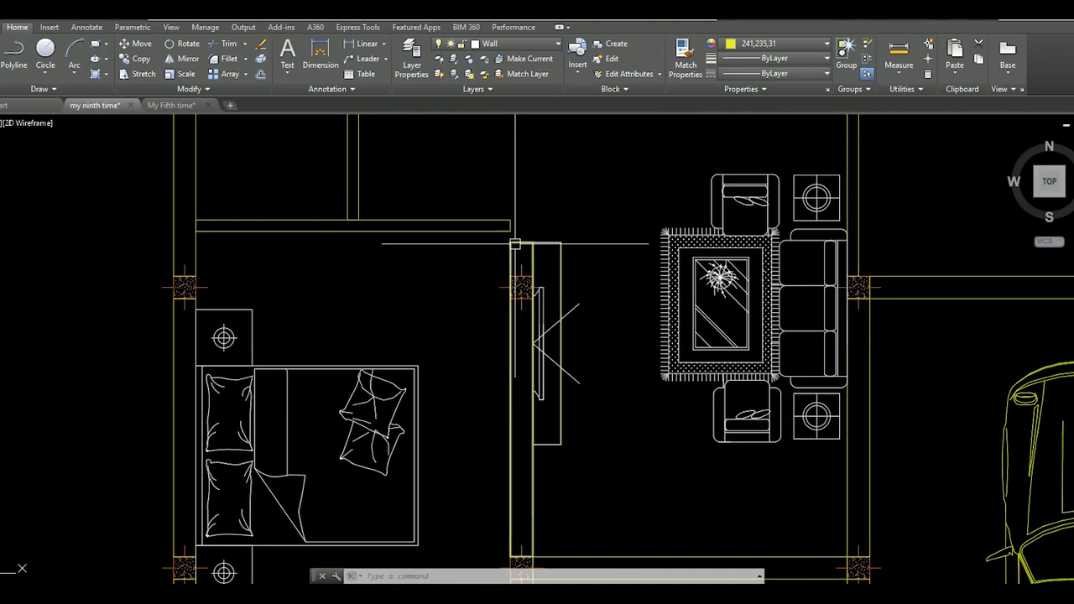
click(521, 242)
scroll(521, 242, up, 2)
scroll(521, 277, down, 4)
key(Escape)
mouse_move(462, 309)
middle_down()
mouse_move(521, 308)
mouse_move(496, 331)
middle_up()
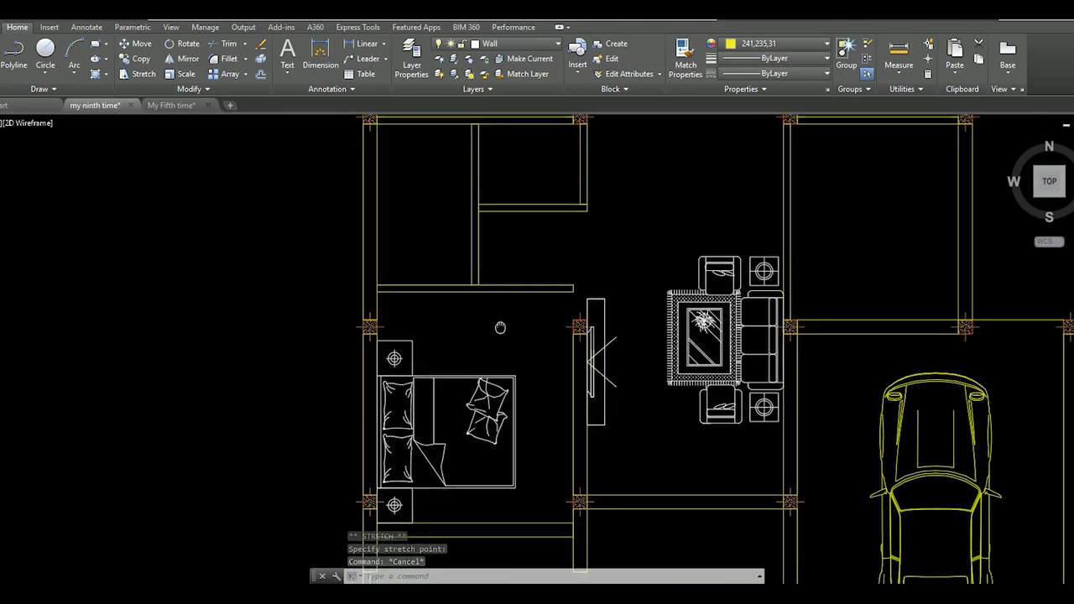
scroll(501, 326, down, 5)
scroll(511, 333, up, 3)
Window-select the bed and begin moving it
scroll(515, 335, down, 3)
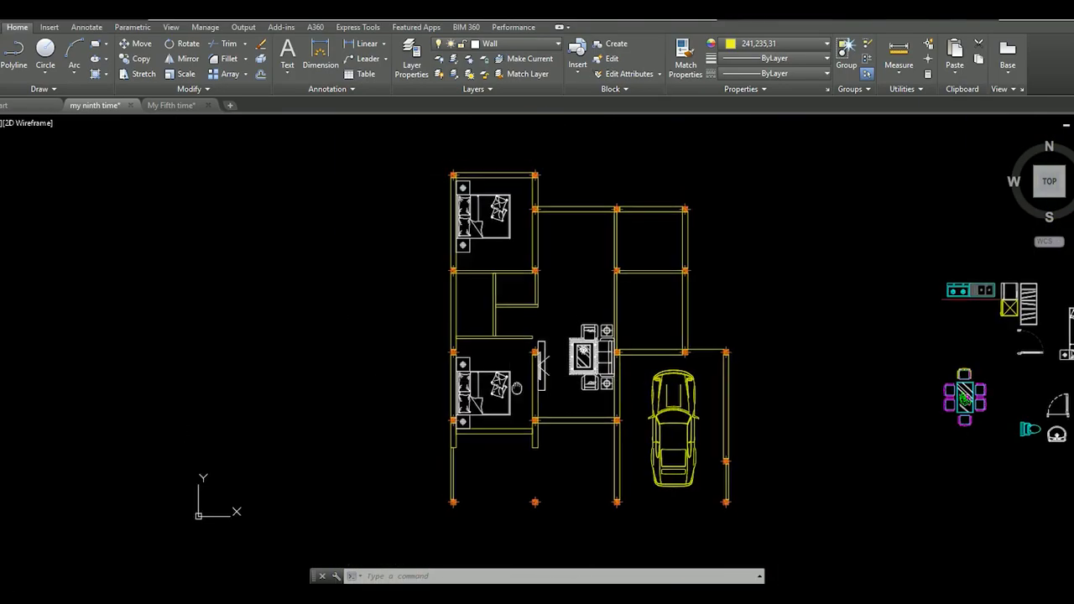
scroll(518, 369, up, 3)
click(517, 390)
click(493, 368)
text(m)
key(Return)
click(470, 369)
scroll(431, 356, down, 3)
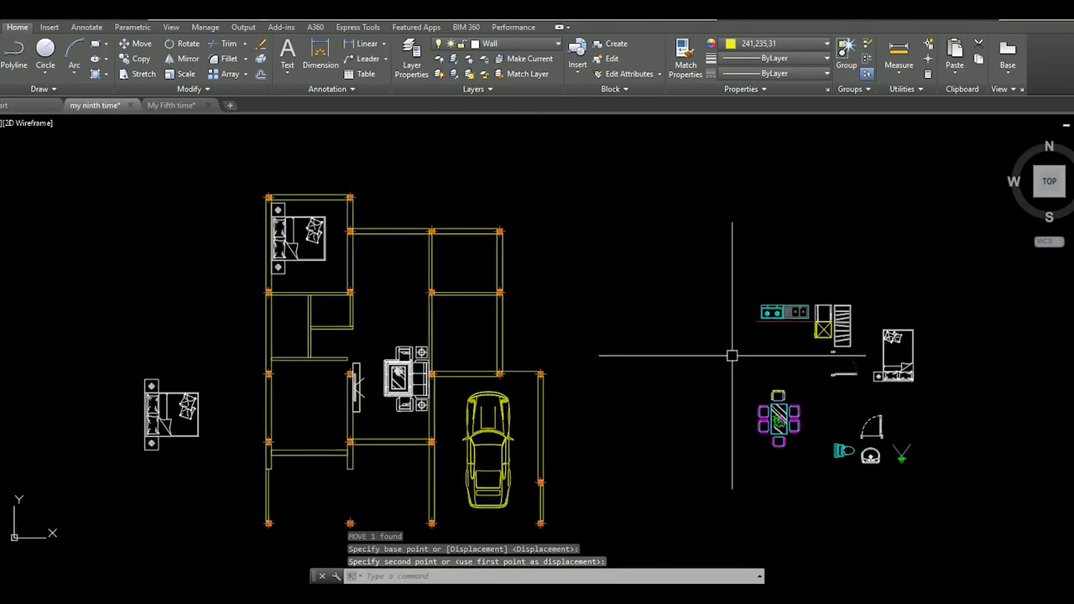
Move the bed from its base point into the lower bedroom
click(958, 378)
text(m)
key(Return)
click(958, 371)
scroll(384, 426, up, 3)
scroll(476, 417, down, 3)
scroll(477, 417, up, 3)
click(498, 375)
Mirror the bed across a horizontal line, erasing the original, so the nightstand sits below
click(487, 427)
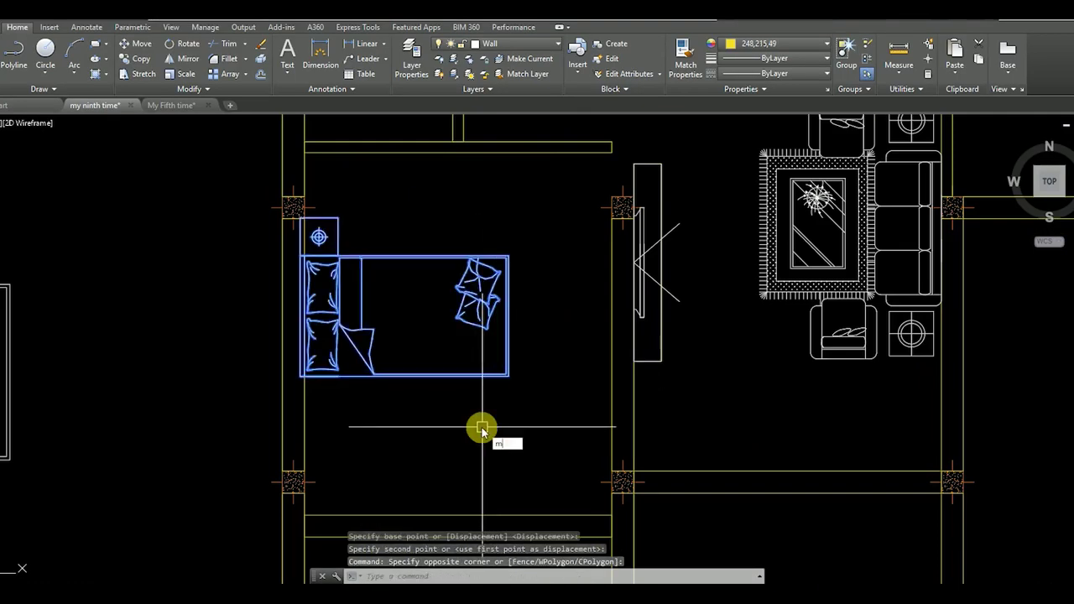
text(i)
key(Return)
click(482, 410)
click(456, 410)
text(y)
key(Return)
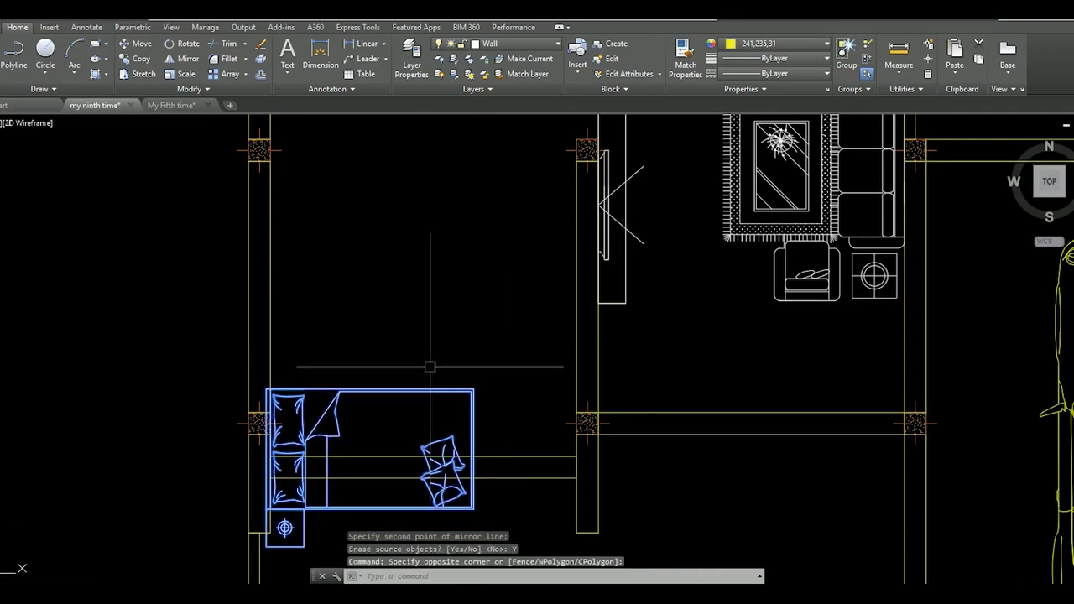
Move the flipped bed higher in the room, tucking it against the left wall
click(466, 369)
click(496, 179)
click(504, 304)
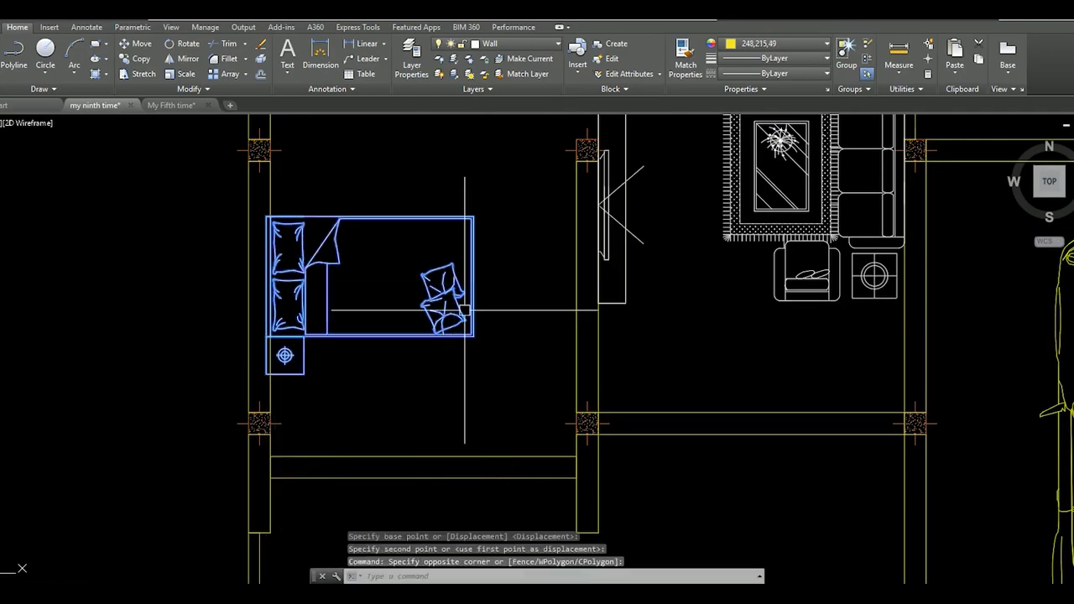
text(m)
key(Return)
scroll(239, 285, up, 3)
scroll(311, 268, up, 2)
click(321, 269)
click(312, 268)
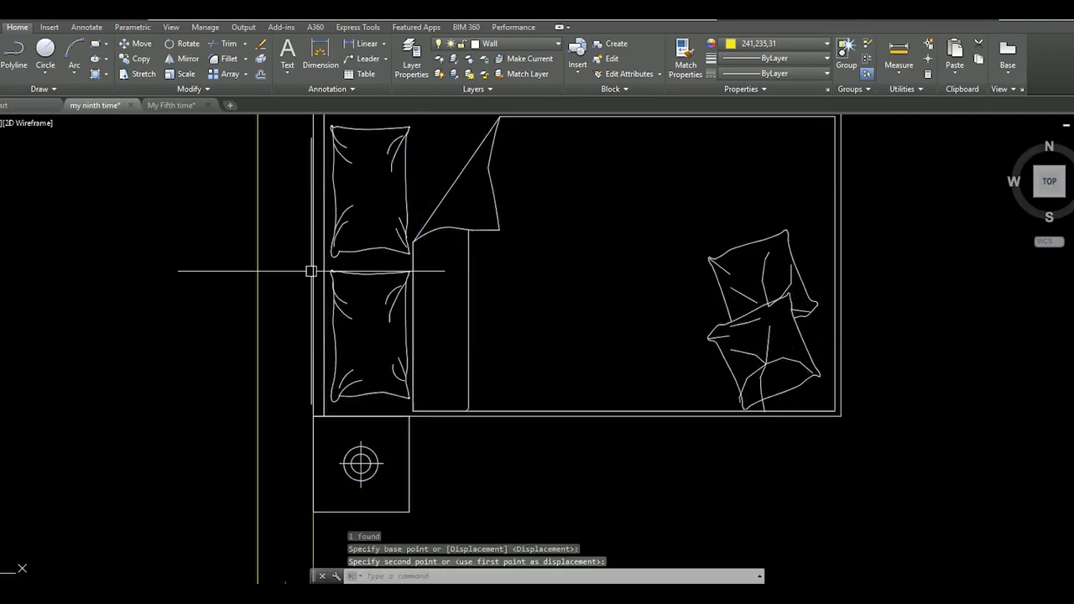
scroll(409, 348, down, 5)
scroll(409, 349, up, 2)
text(m)
key(Return)
click(457, 362)
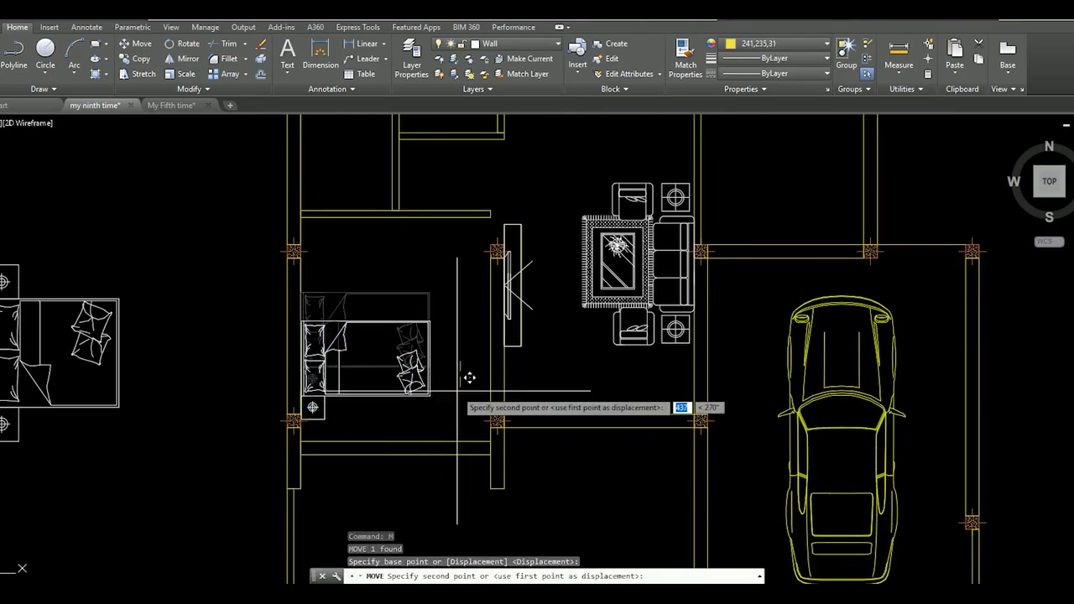
Move the horizontal interior wall down to its new position
middle_drag(453, 293, 456, 364)
scroll(474, 325, down, 2)
scroll(475, 325, up, 3)
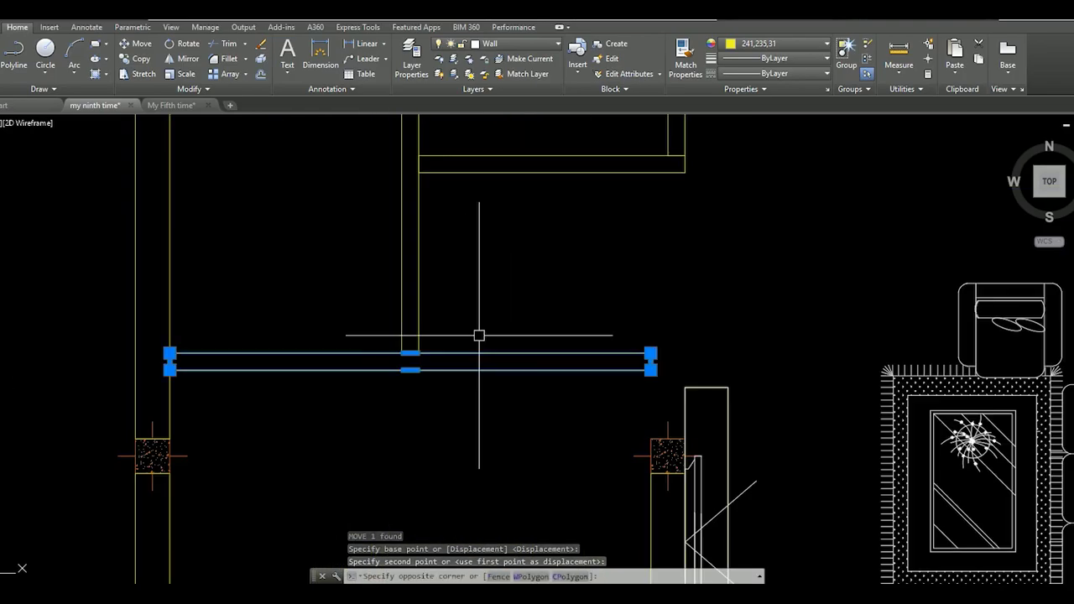
scroll(529, 327, down, 2)
click(529, 334)
text(m)
key(Return)
scroll(527, 319, up, 2)
click(527, 319)
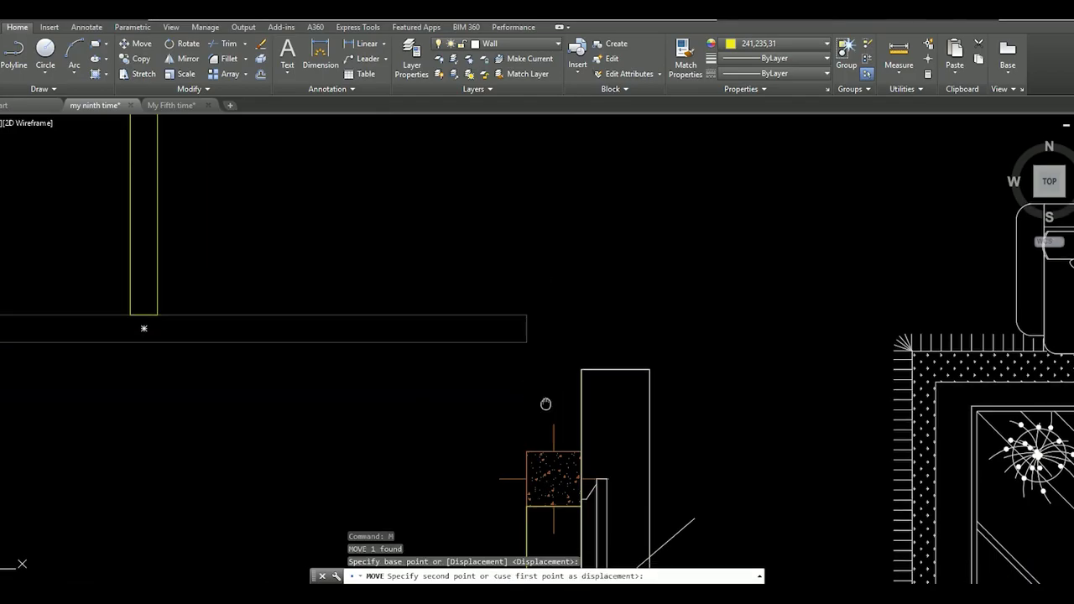
scroll(546, 422, up, 1)
scroll(540, 400, down, 2)
click(540, 401)
Try stretching the vertical wall's end, then cancel the stretch
scroll(539, 400, up, 2)
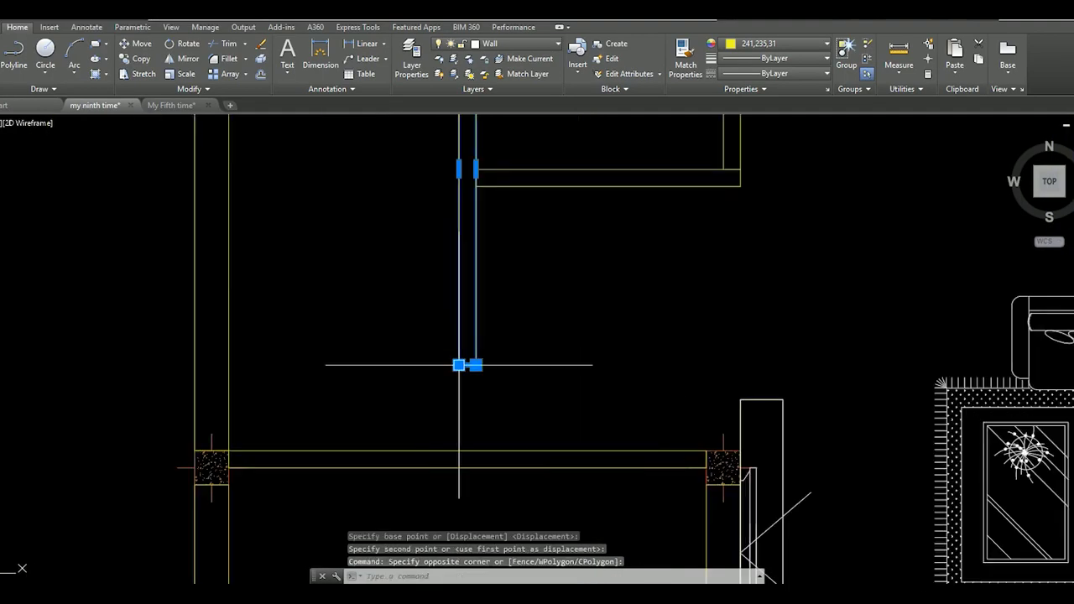
click(470, 360)
scroll(470, 361, down, 2)
scroll(489, 379, up, 1)
key(Escape)
scroll(489, 379, down, 3)
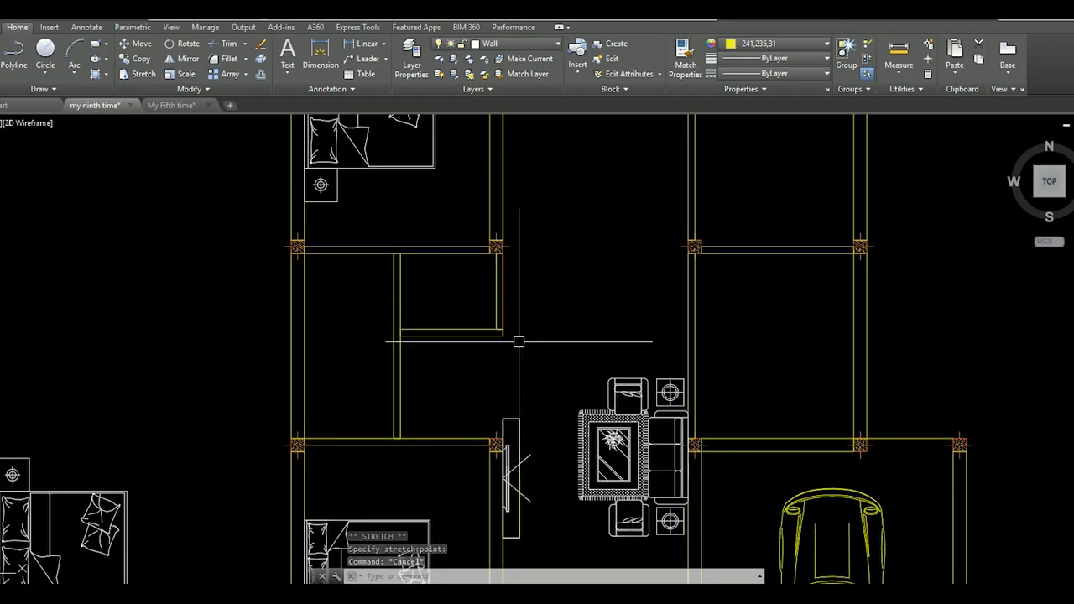
Move the two selected walls a short distance from the wall corner
text(m)
key(Return)
scroll(395, 336, up, 3)
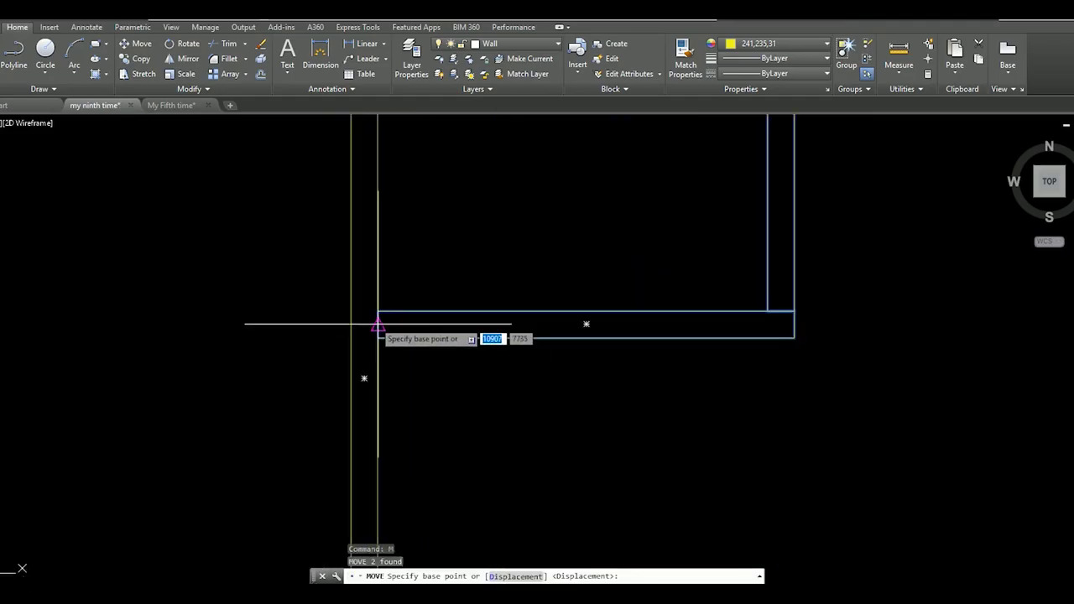
scroll(377, 319, down, 2)
click(383, 352)
scroll(383, 343, up, 2)
click(381, 344)
scroll(382, 344, down, 3)
scroll(515, 276, up, 3)
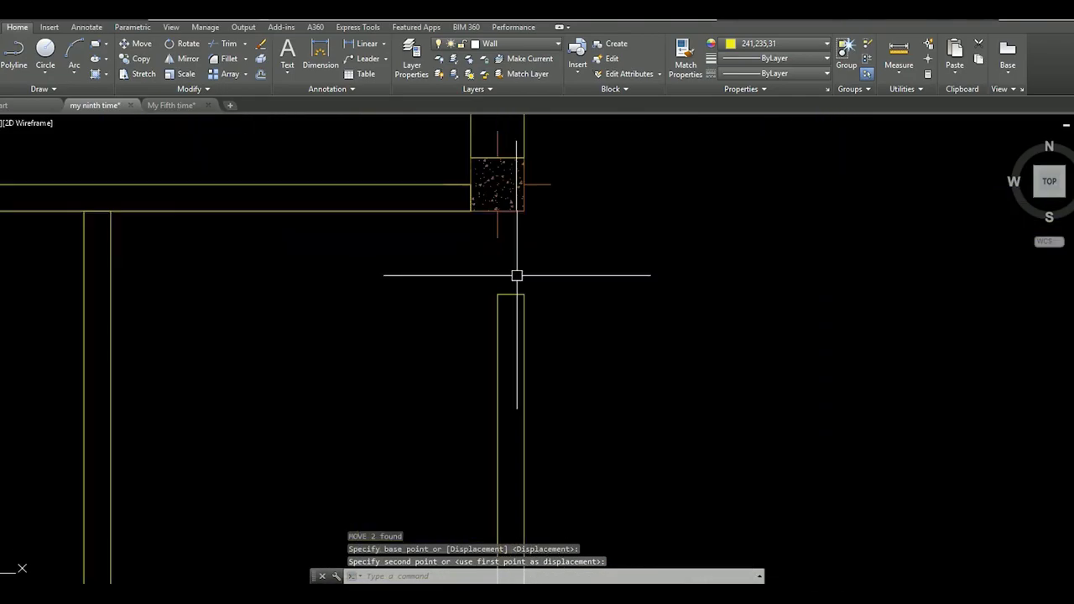
Select the neighbouring vertical wall, abandon a grip stretch on it, and recentre the plan
drag(554, 159, 478, 319)
click(510, 294)
scroll(515, 252, down, 1)
scroll(537, 302, down, 2)
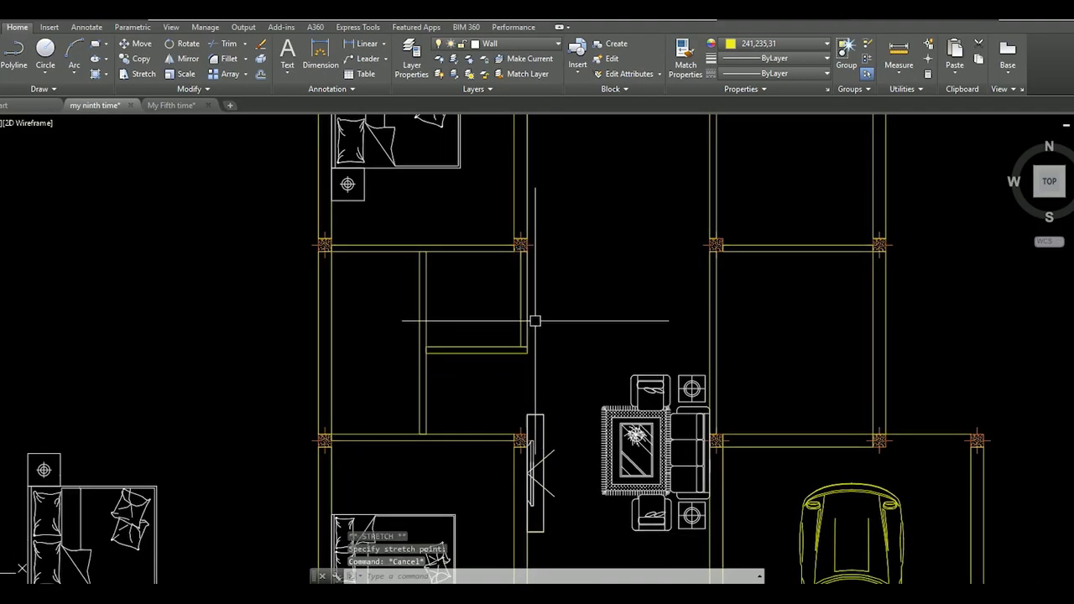
scroll(544, 311, down, 2)
key(Escape)
middle_drag(661, 353, 608, 338)
scroll(438, 382, up, 2)
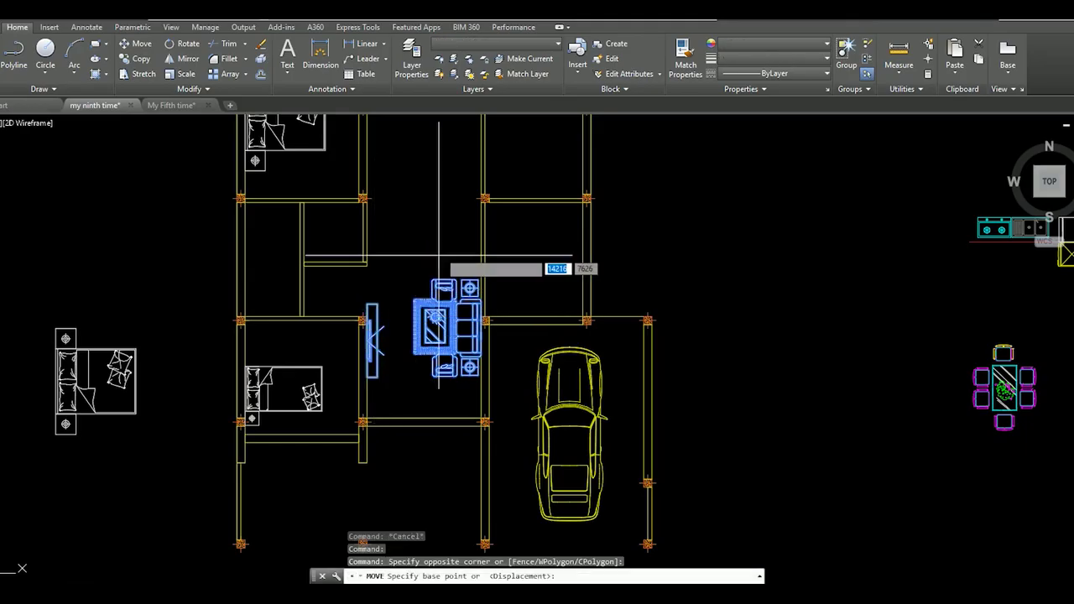
Drop the sofa set, rug and TV unit at their new spot in the living area
click(444, 251)
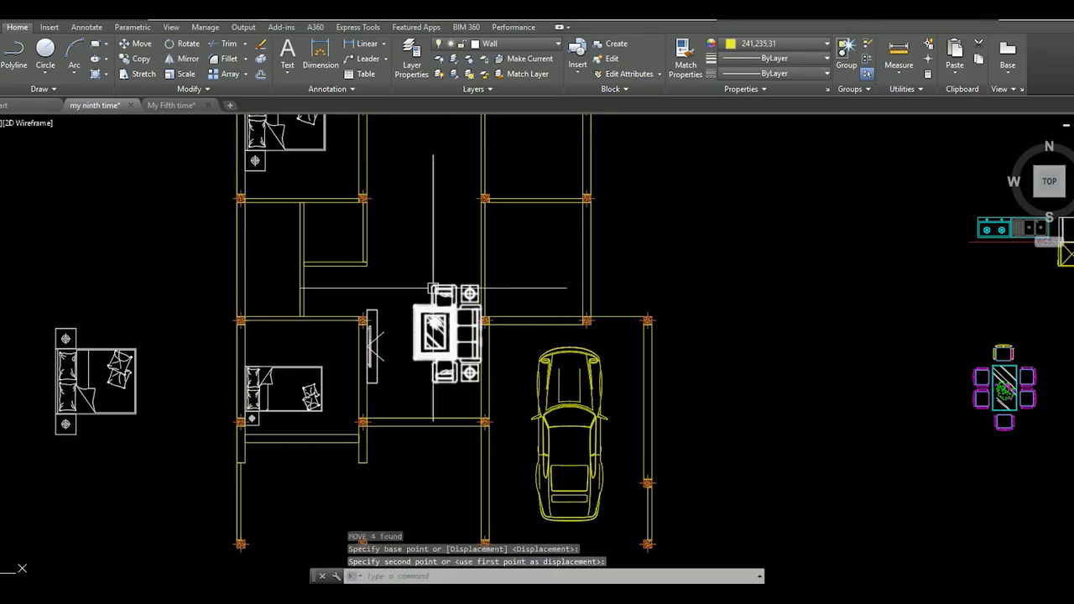
scroll(433, 287, up, 2)
scroll(479, 364, down, 5)
scroll(515, 352, up, 1)
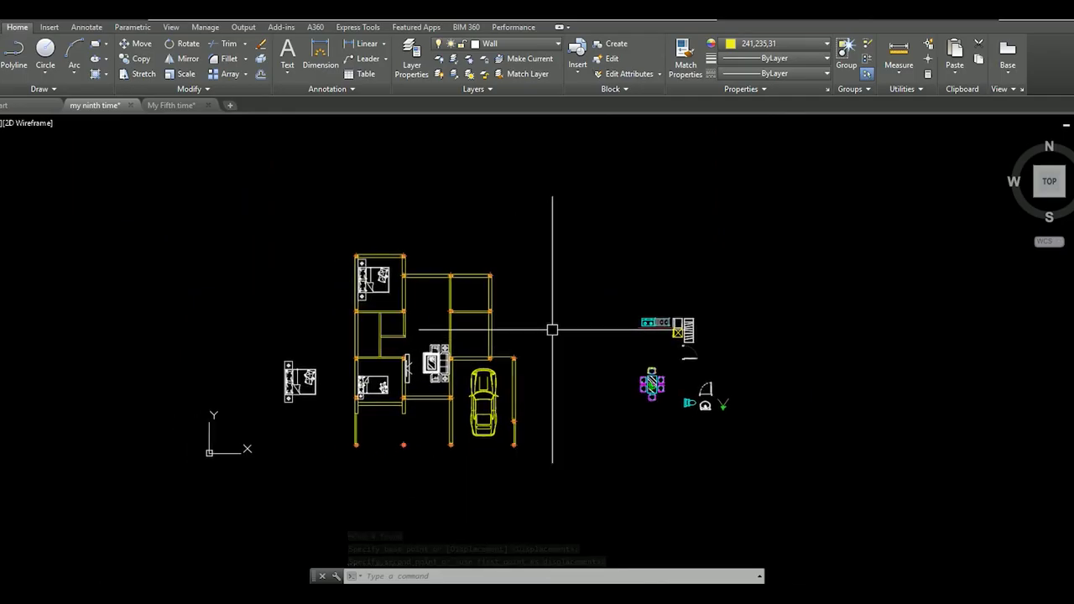